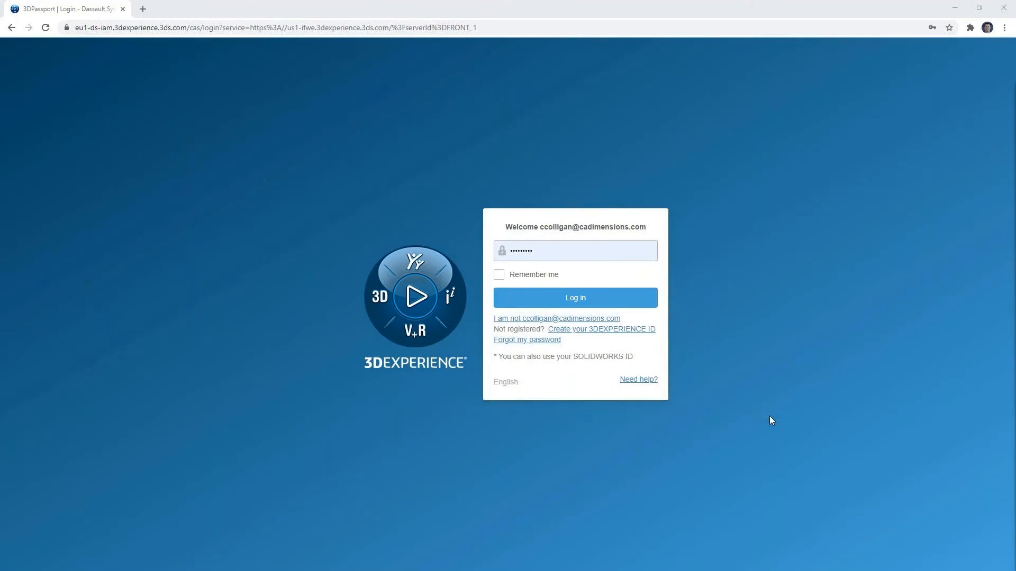
# - Log in to the platform and view the apps included in the 3D SheetMetal Creator role
pyautogui.click(607, 306)
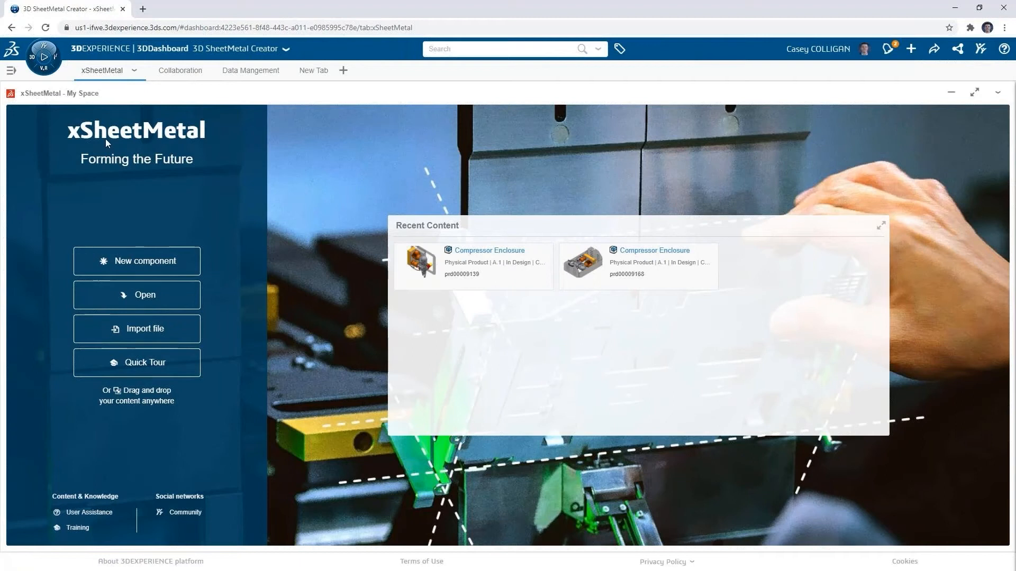
pyautogui.click(53, 66)
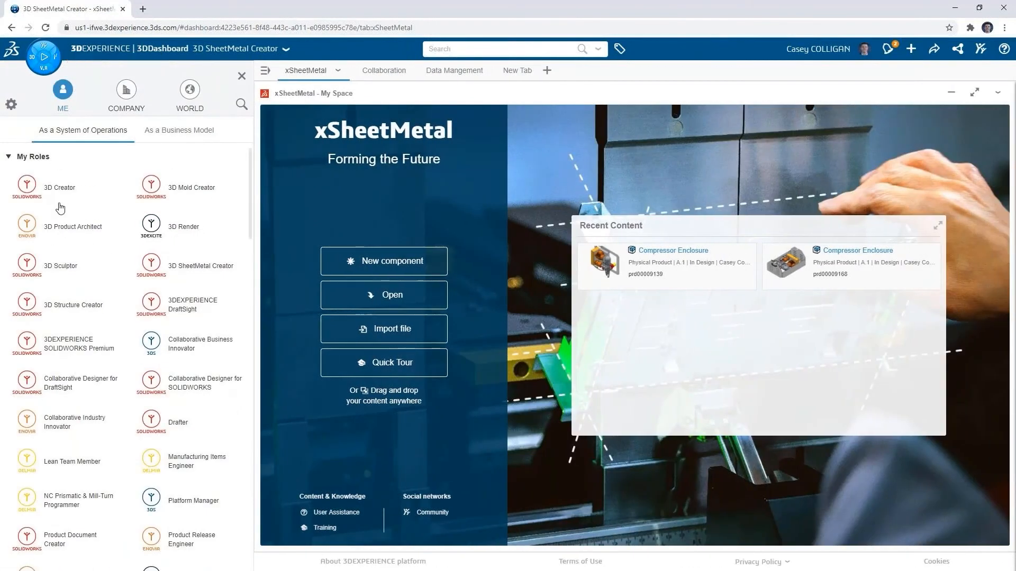
pyautogui.click(178, 272)
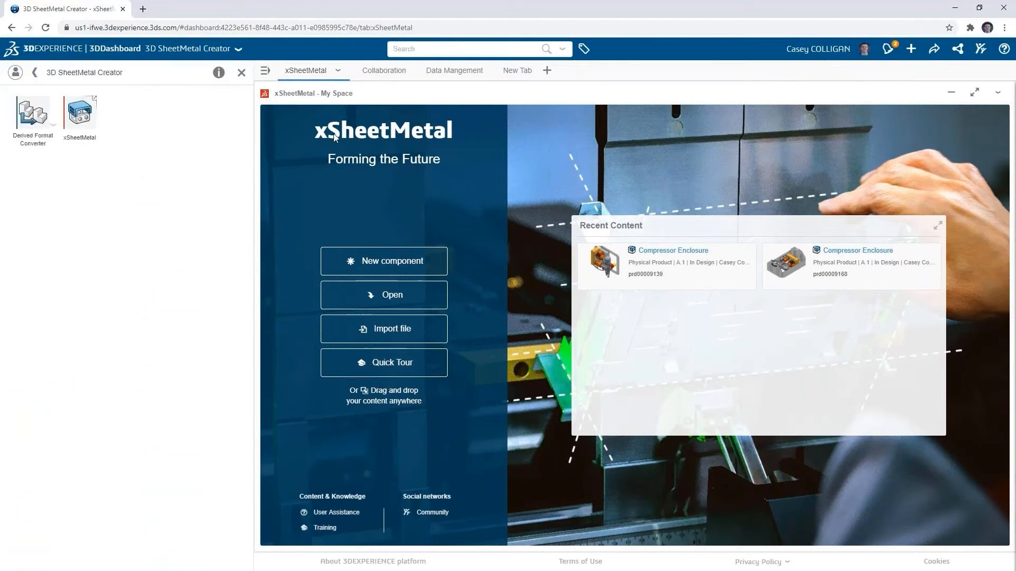
pyautogui.click(242, 79)
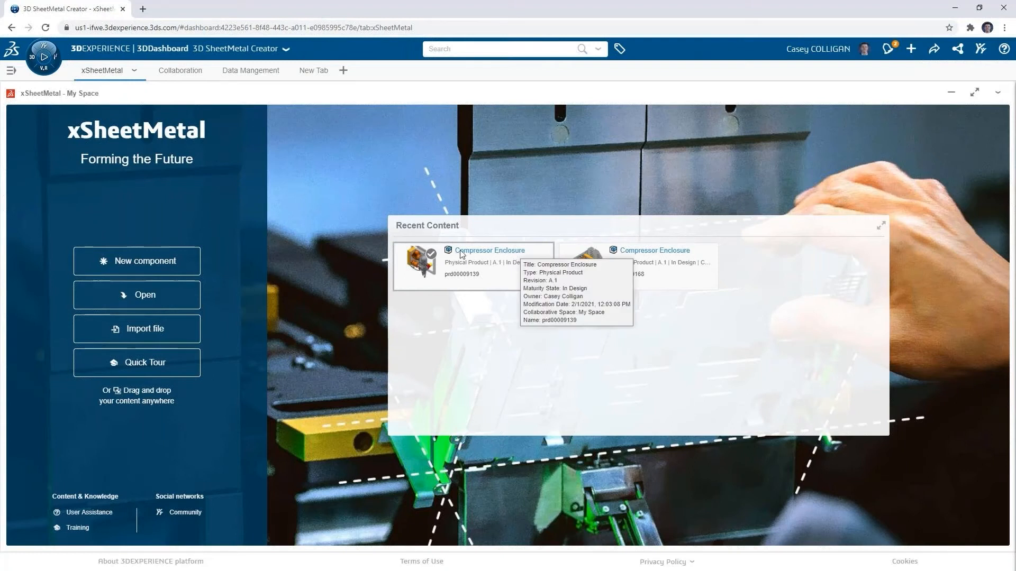
# - Open the first recent Compressor Enclosure and insert a new component named Sheet Metal Enclosure, placed at the origin and opened for editing
pyautogui.click(434, 258)
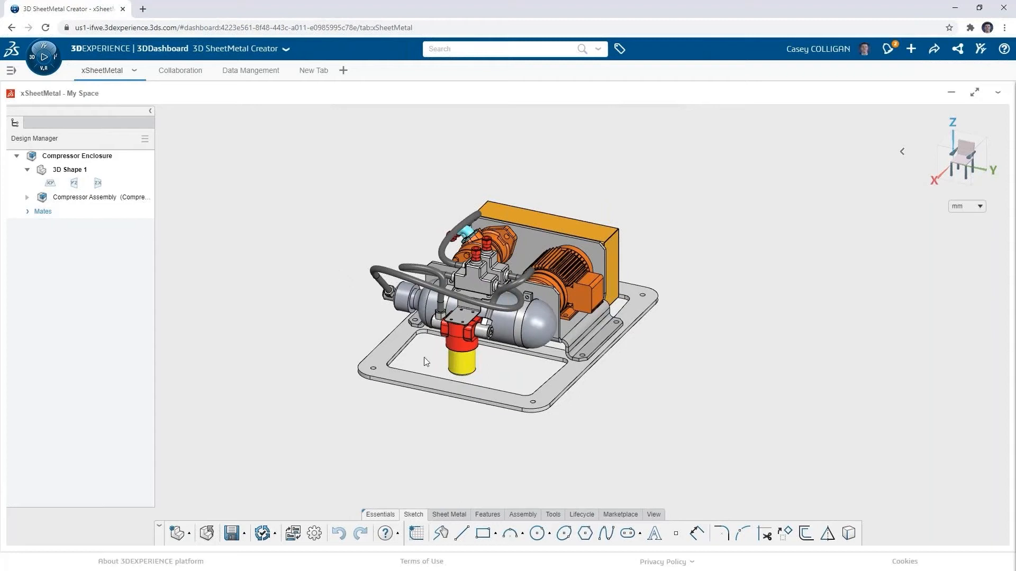
pyautogui.click(523, 514)
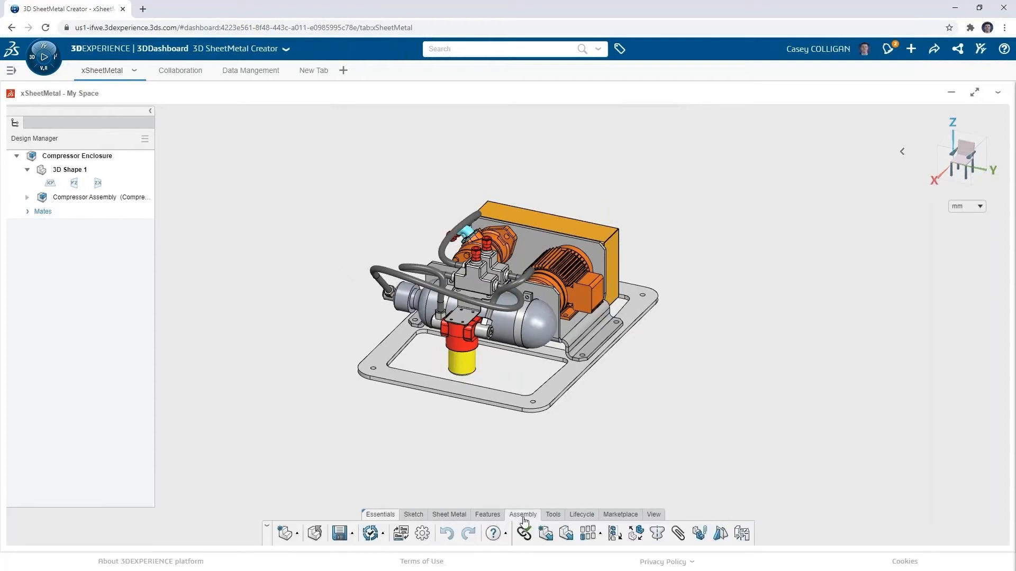
pyautogui.click(546, 534)
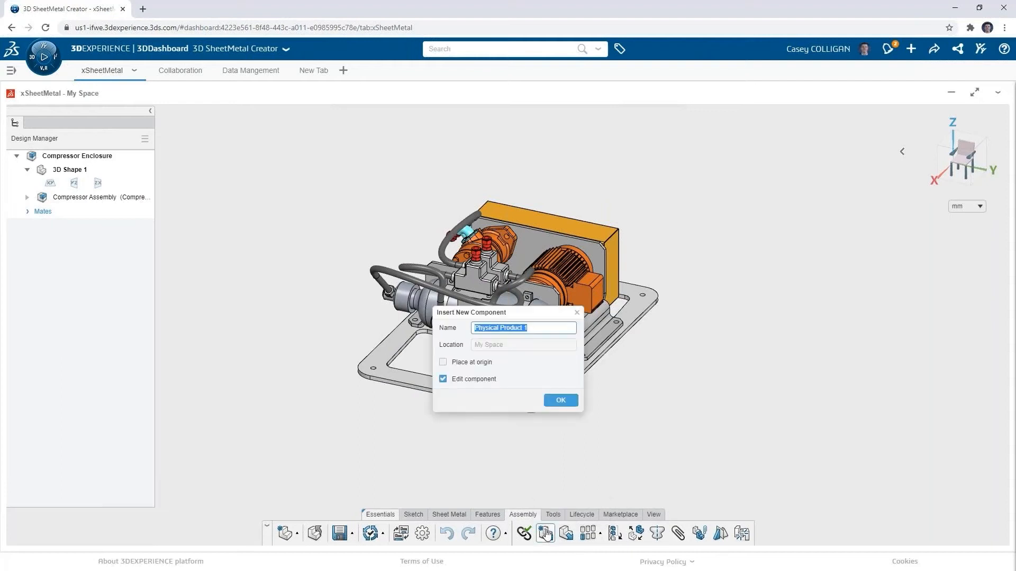
pyautogui.write('Sheet Metal Enclosure')
pyautogui.click(445, 362)
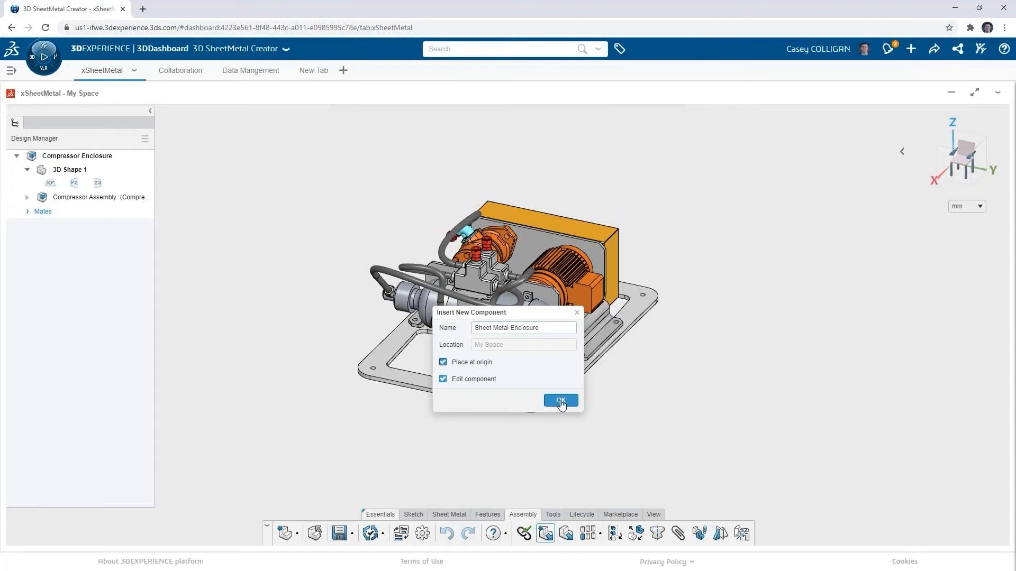
pyautogui.click(561, 402)
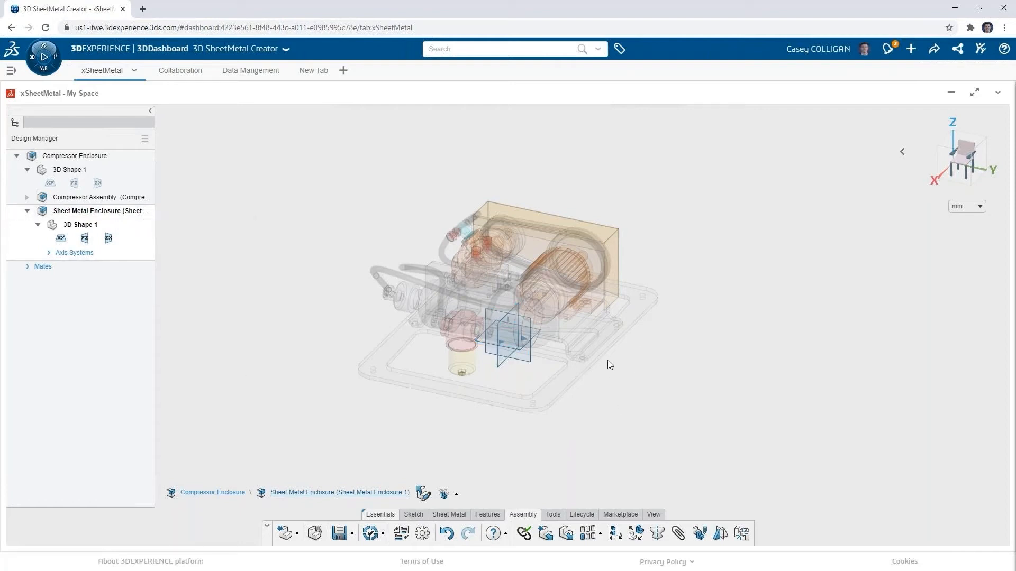
# - Sketch an L-profile on the base plate's side face: a horizontal line about 400 mm from the origin, then a vertical line about 273 mm upward
pyautogui.scroll(10, 607, 361)
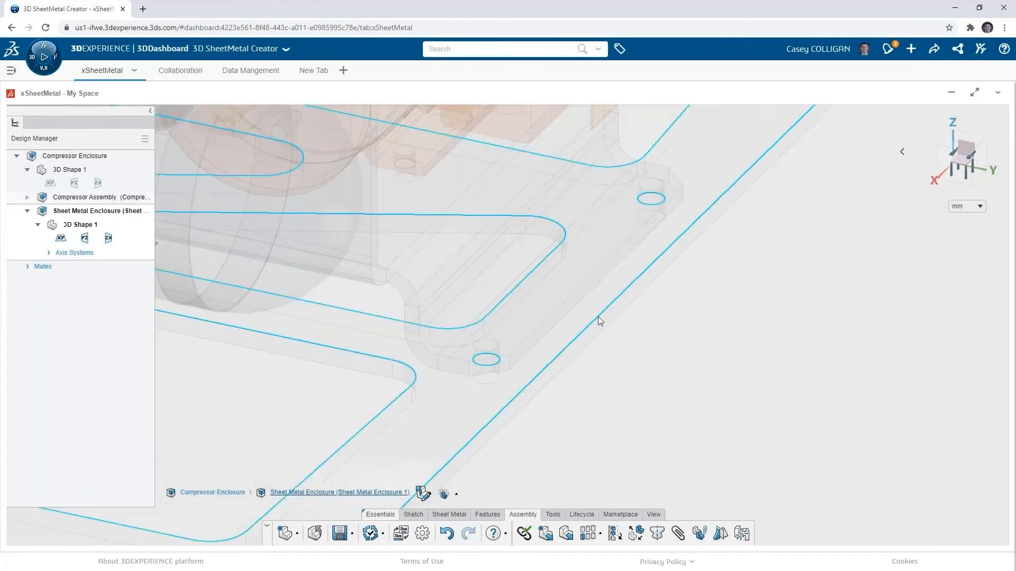
pyautogui.click(600, 325)
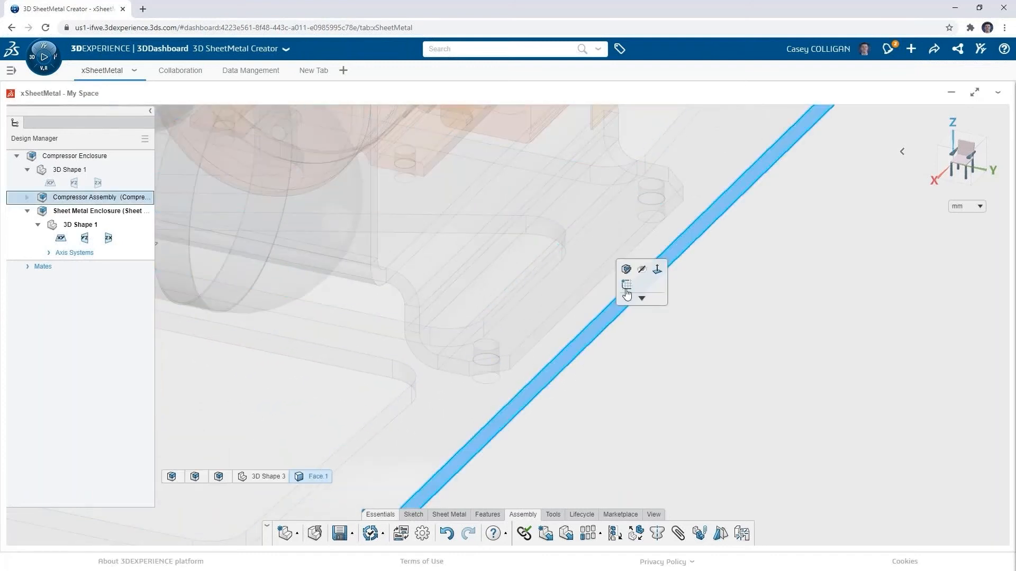
pyautogui.click(625, 286)
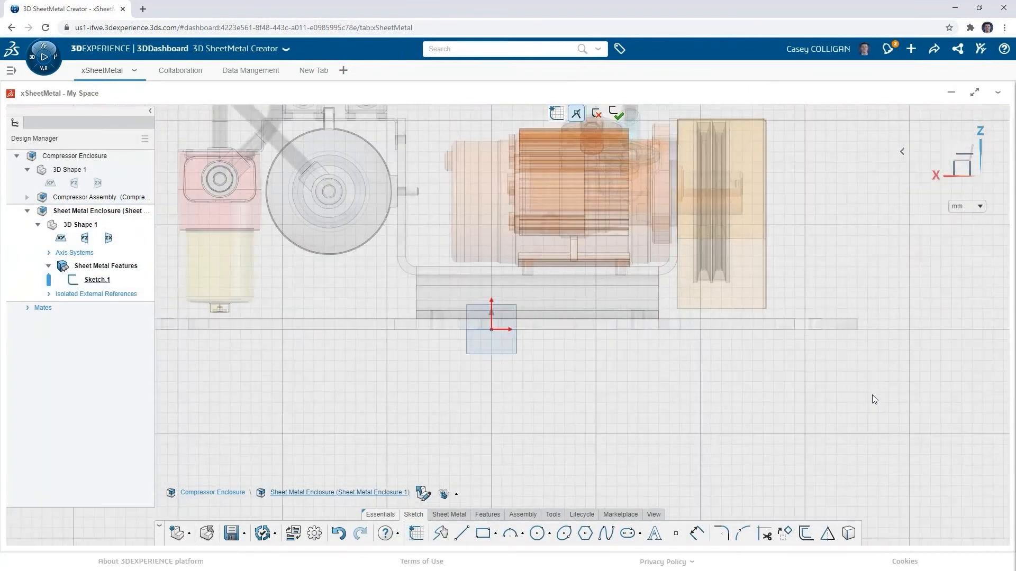
pyautogui.click(458, 535)
pyautogui.click(492, 329)
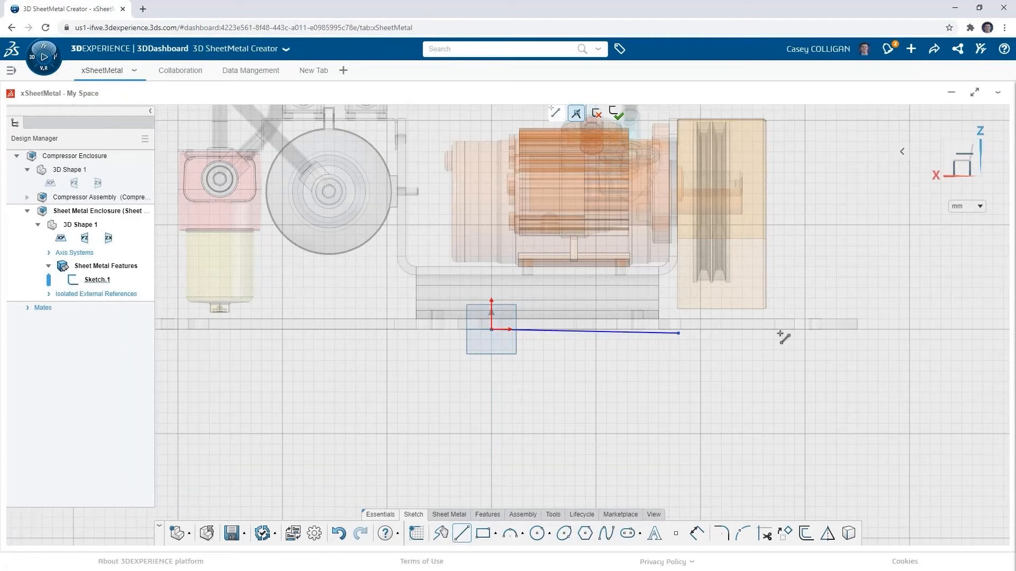
pyautogui.click(911, 329)
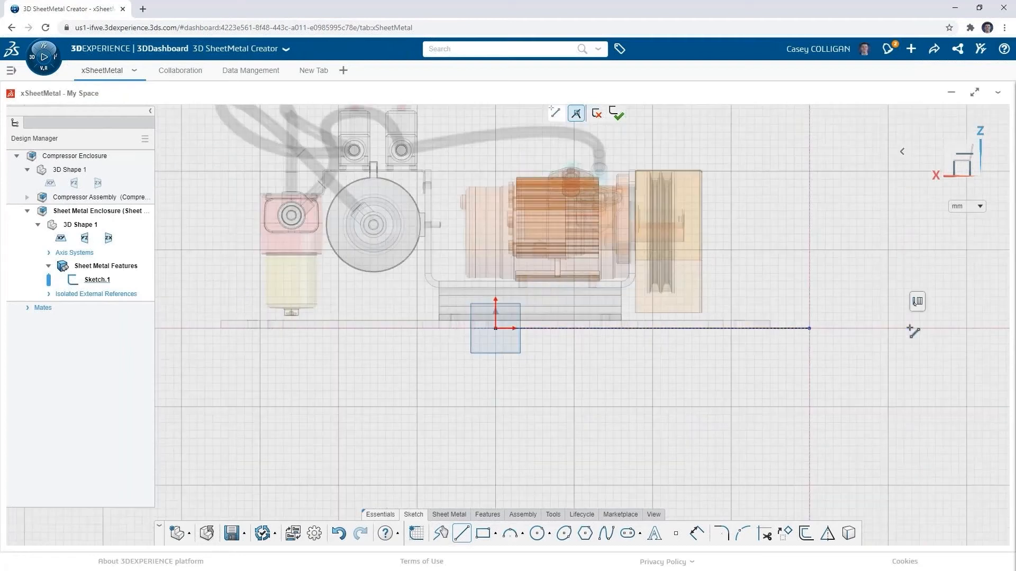
pyautogui.doubleClick(810, 114)
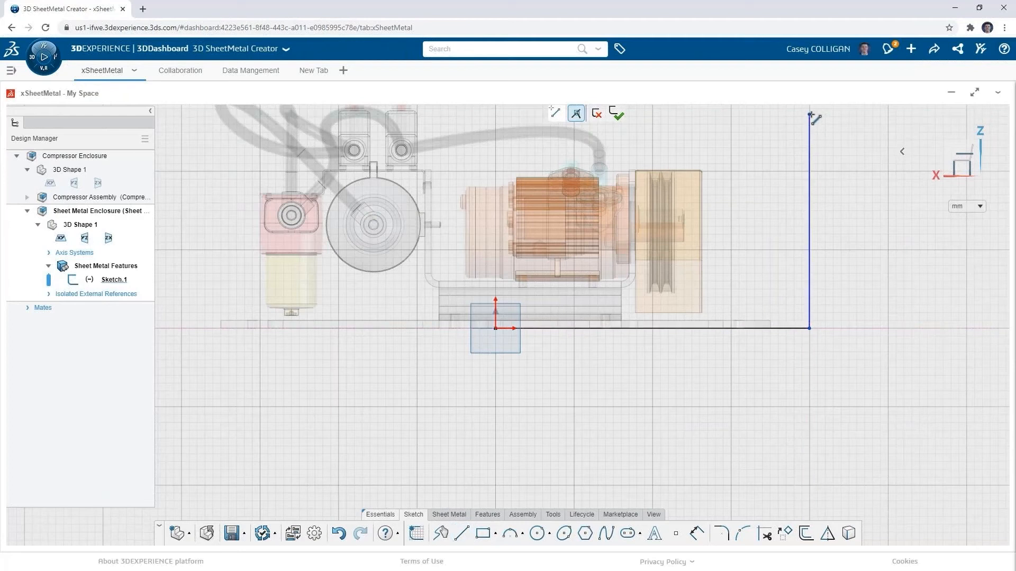
# - Dimension the horizontal line at 400 mm and place the dimension below the profile
pyautogui.click(782, 331)
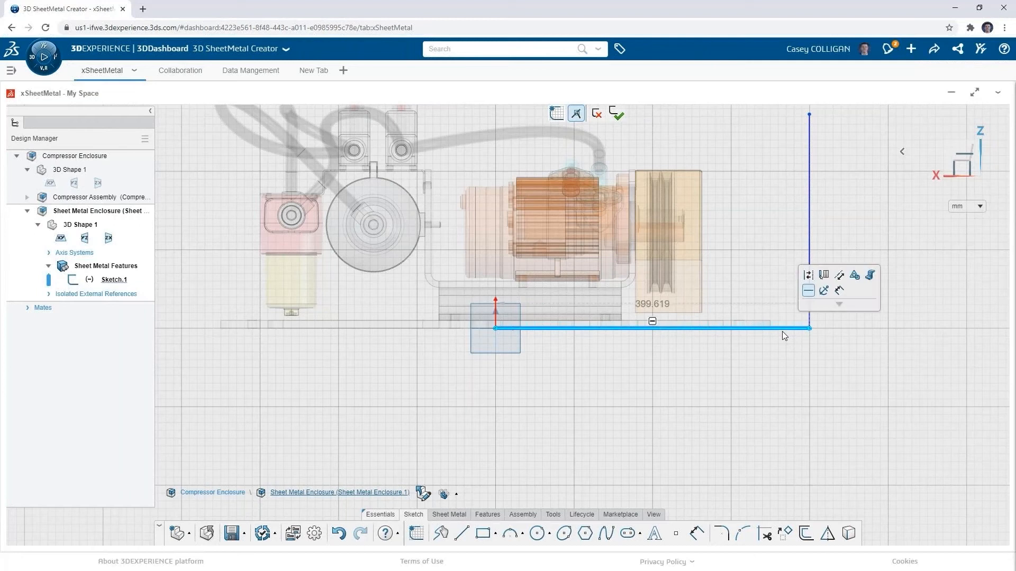
pyautogui.doubleClick(652, 305)
pyautogui.write('400')
pyautogui.press('Return')
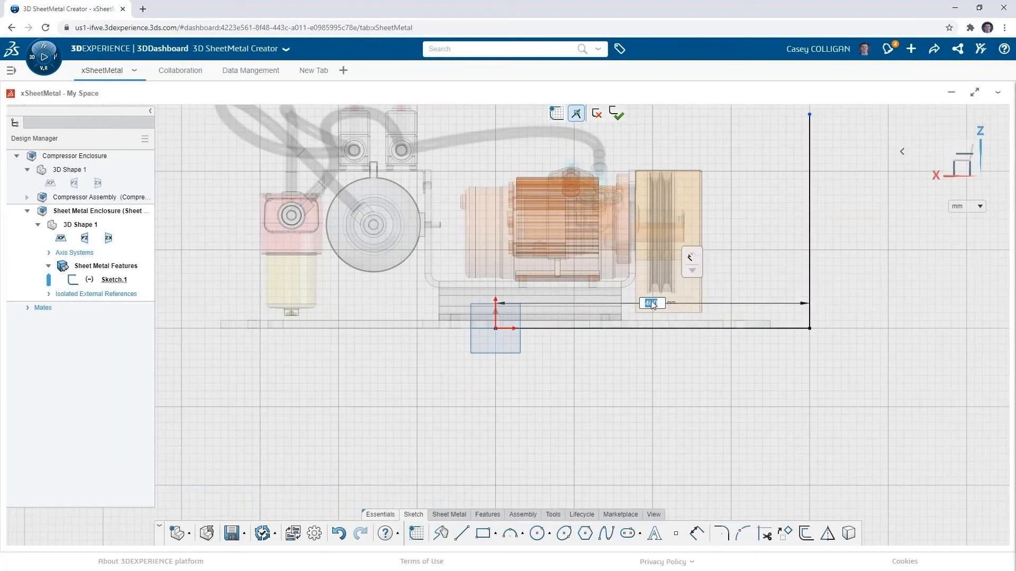
pyautogui.moveTo(710, 304); pyautogui.dragTo(714, 368)
# - Dimension the vertical line at 350 mm, place the dimension outside the profile, and finish the sketch
pyautogui.click(811, 288)
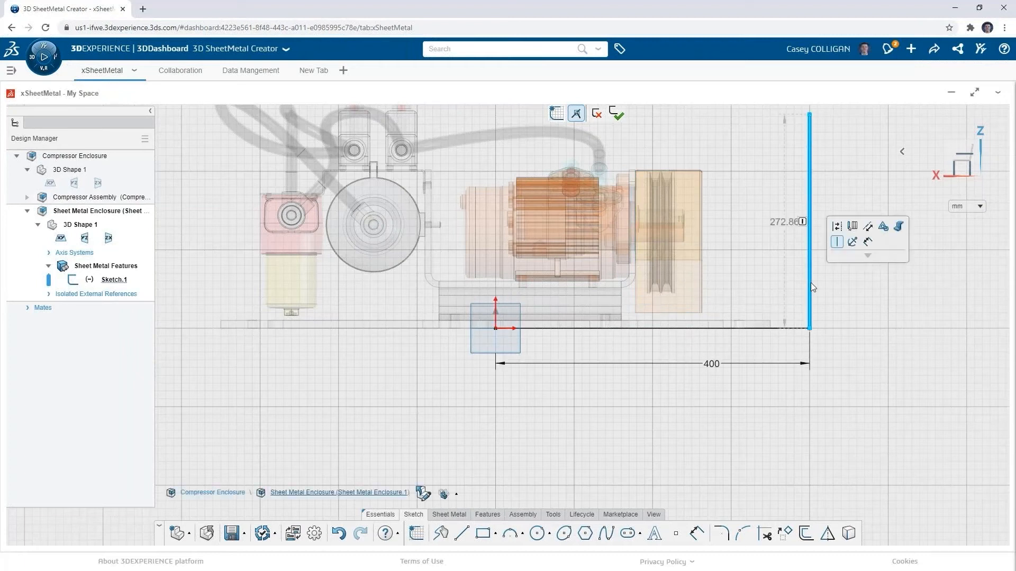
pyautogui.click(783, 221)
pyautogui.write('350')
pyautogui.press('Return')
pyautogui.moveTo(816, 198); pyautogui.dragTo(835, 200)
pyautogui.scroll(-1, 844, 291)
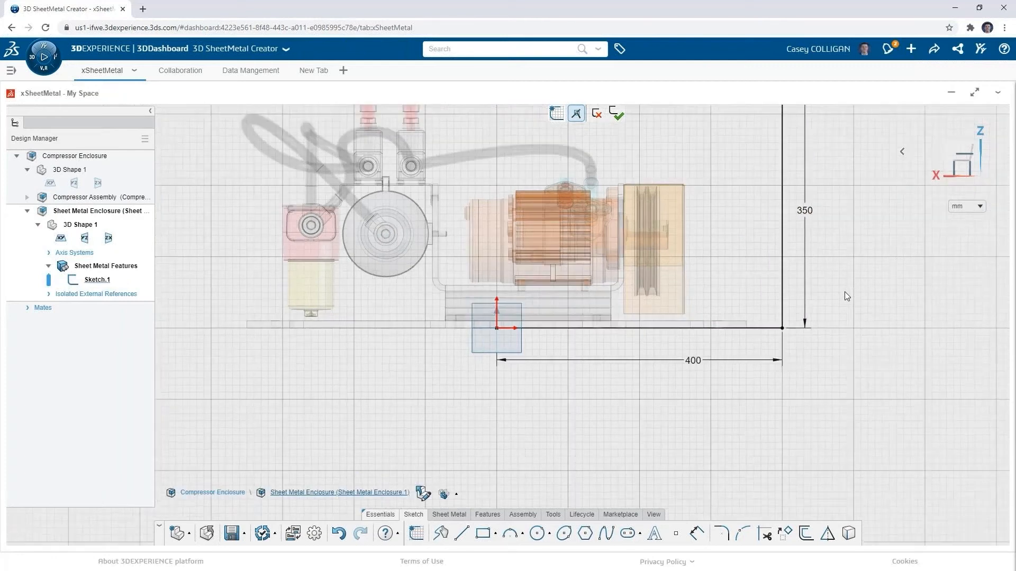
pyautogui.scroll(-3, 809, 246)
pyautogui.scroll(1, 741, 169)
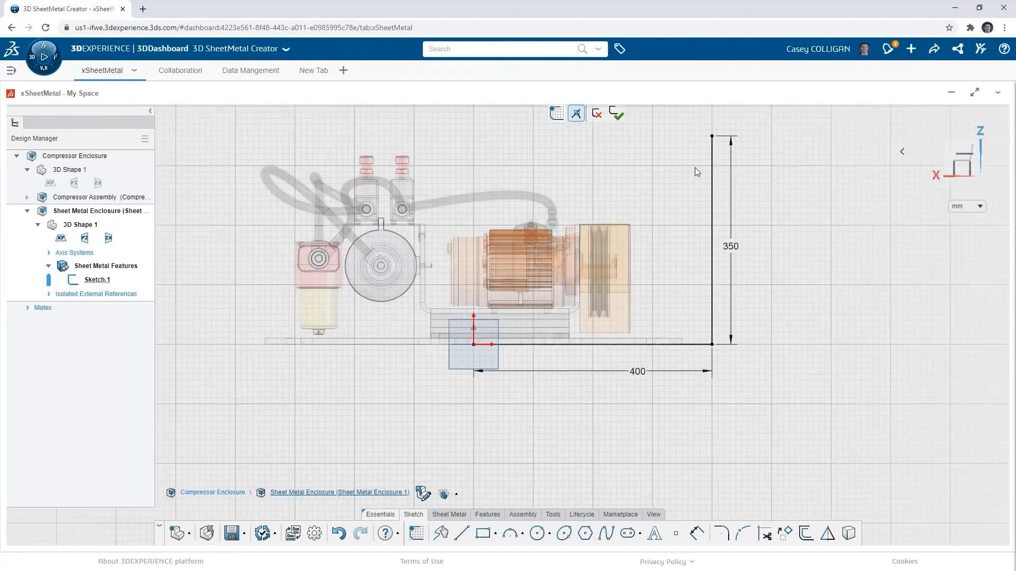
pyautogui.click(622, 117)
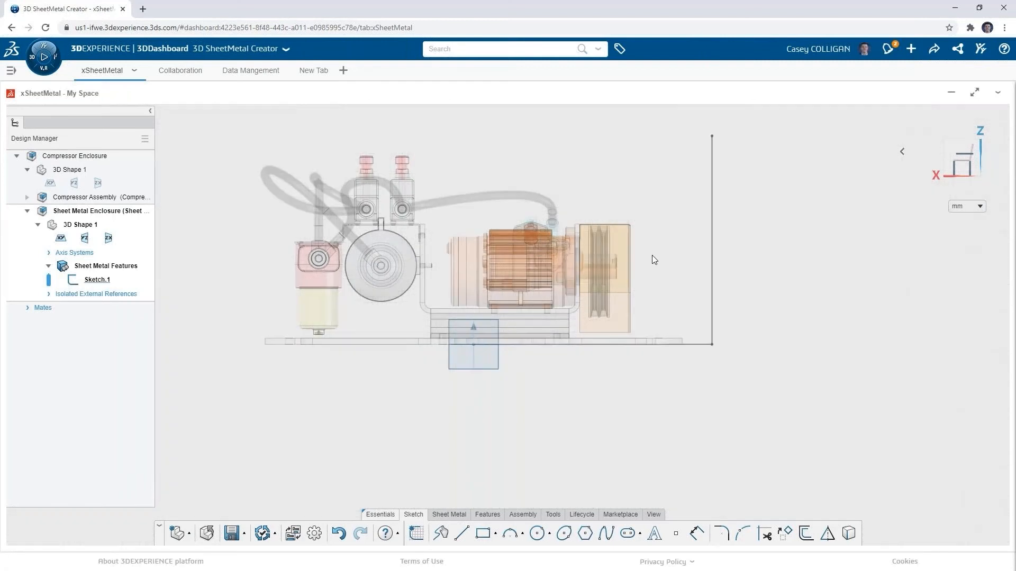
# - Start a sheet metal Extrusion and accept 2 mm thickness, 4 mm bend radius and 0.5 K-factor with the relief type set to Square Relief
pyautogui.click(448, 515)
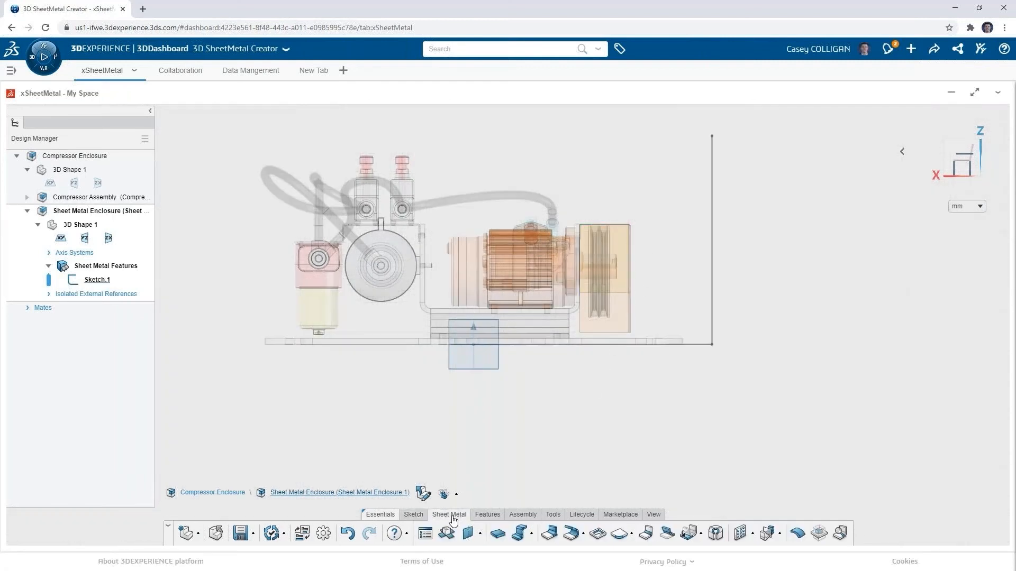
pyautogui.click(519, 535)
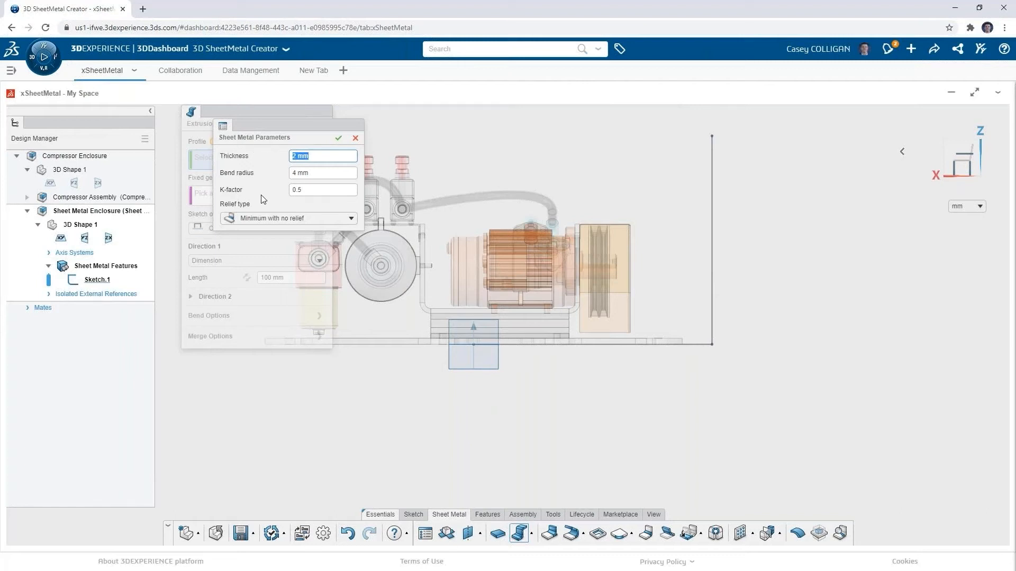
pyautogui.click(330, 218)
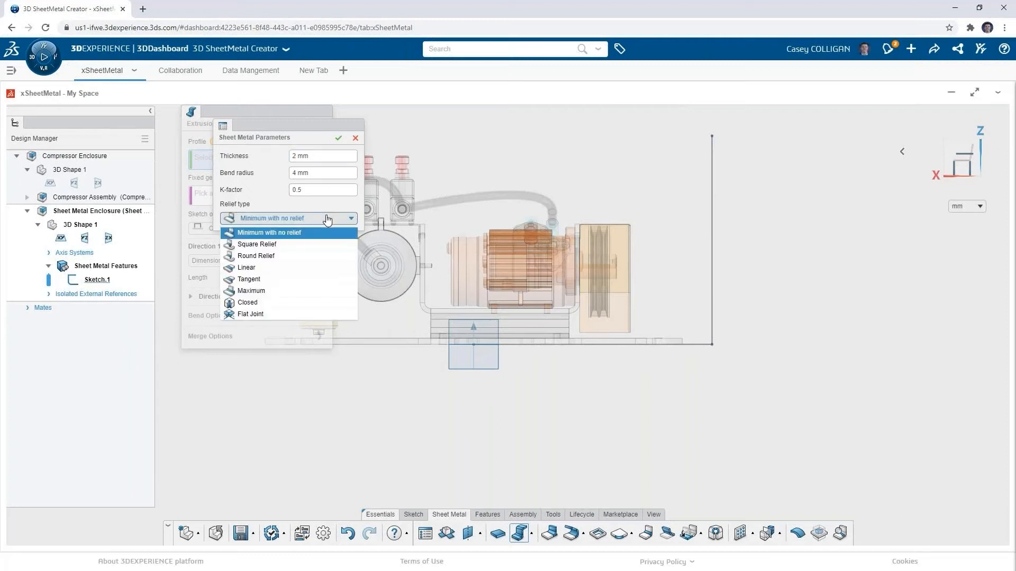
pyautogui.click(301, 245)
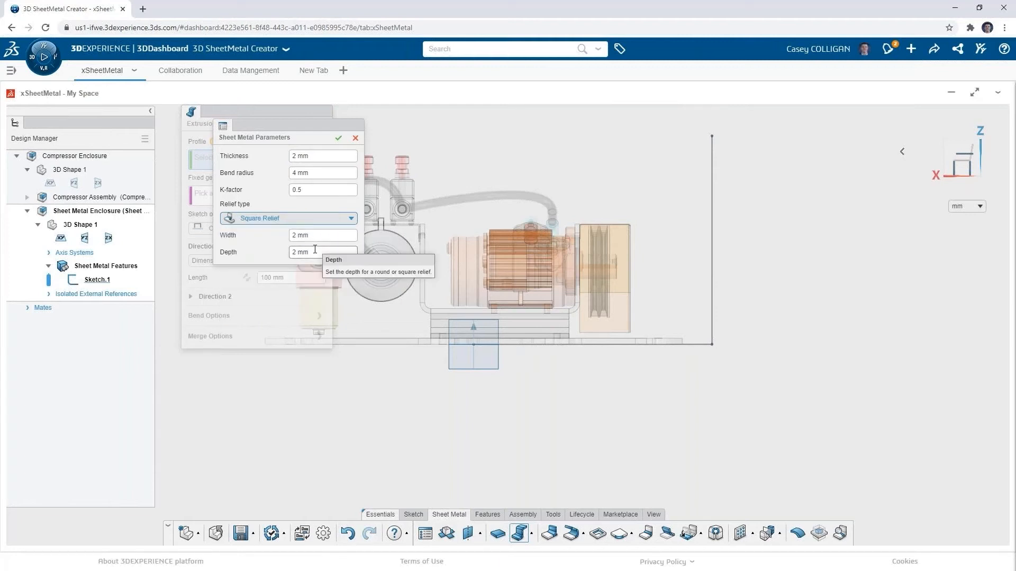
pyautogui.click(338, 139)
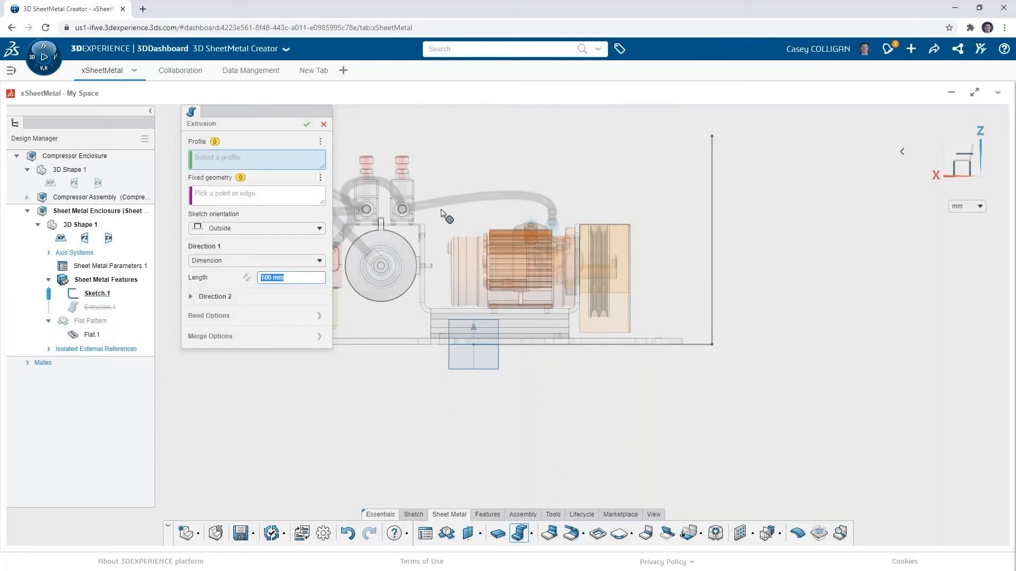
# - Use the L-shaped sketch as the extrusion profile and extend it up to the plane of the base plate's opposite side face
pyautogui.click(701, 347)
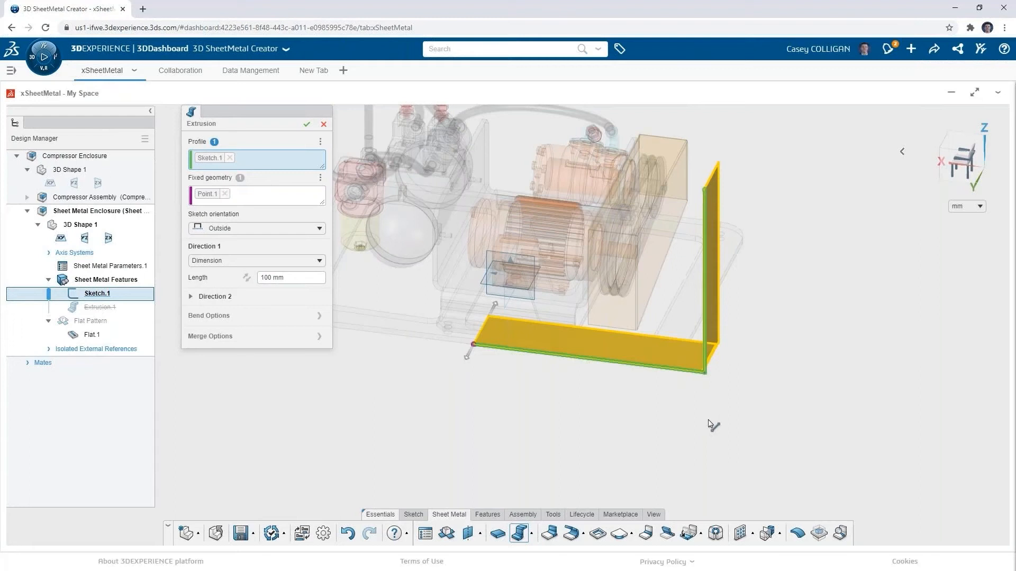
pyautogui.click(299, 267)
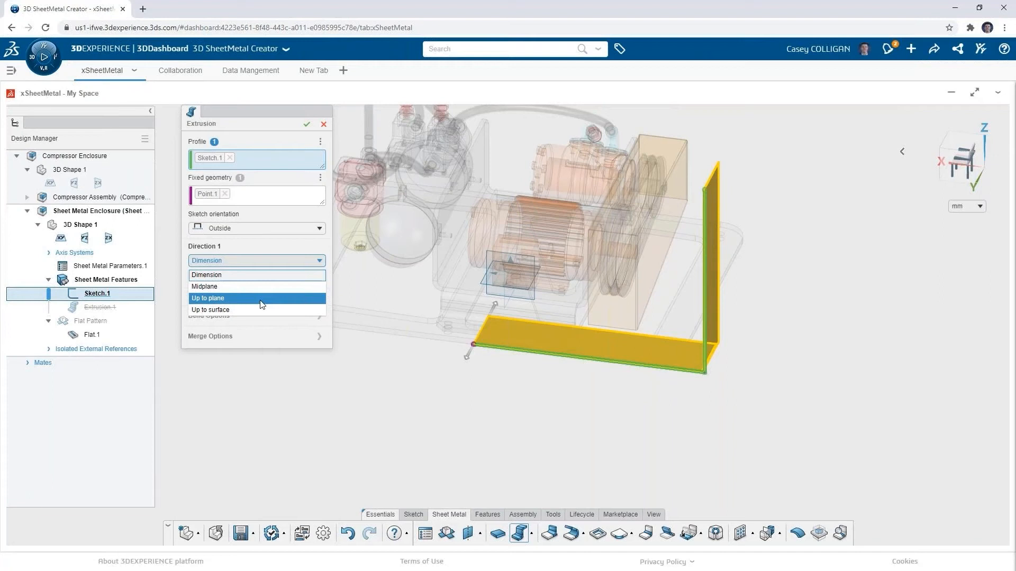
pyautogui.click(260, 301)
pyautogui.moveTo(832, 259); pyautogui.dragTo(563, 273, button='middle')
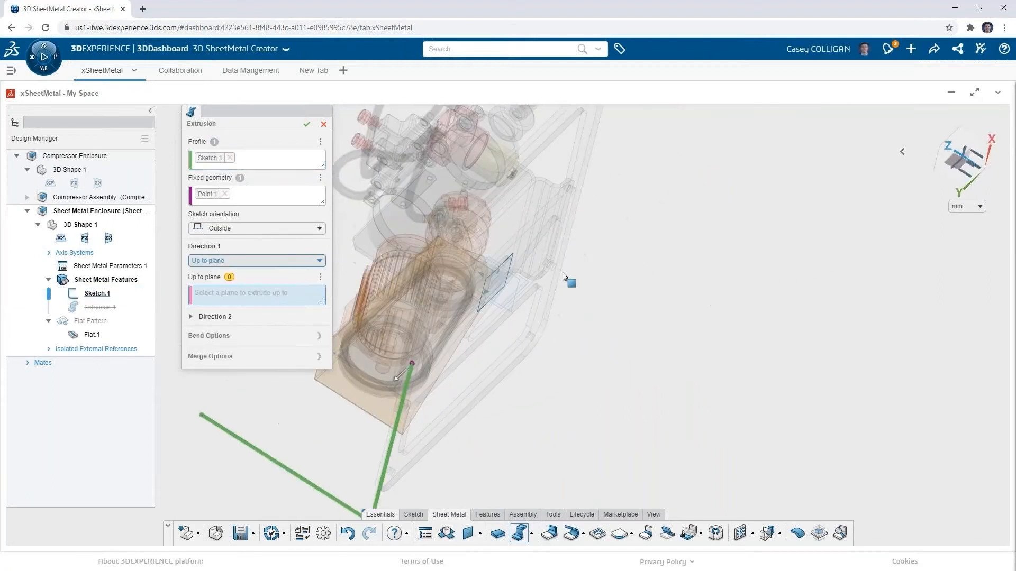
pyautogui.scroll(3, 561, 274)
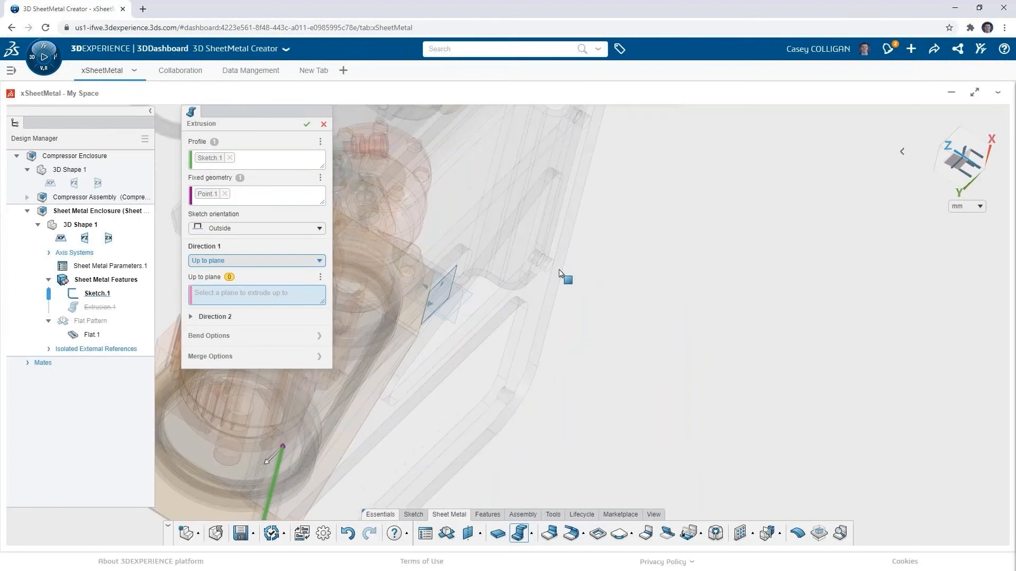
pyautogui.scroll(2, 559, 273)
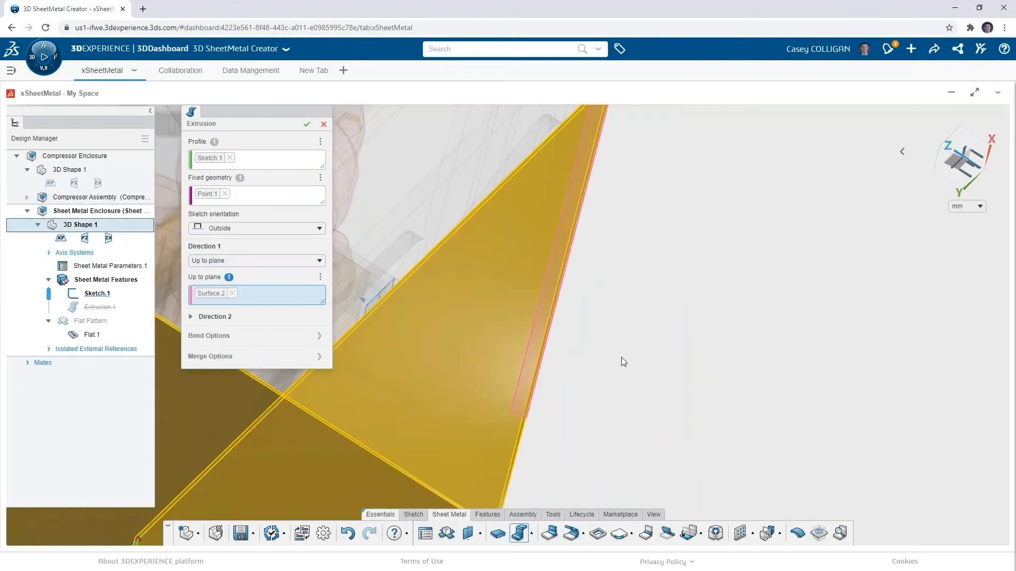
# - Set the extrusion's sketch orientation to Inside and create the sheet metal extrusion
pyautogui.scroll(-5, 618, 359)
pyautogui.moveTo(383, 470); pyautogui.dragTo(465, 368, button='middle')
pyautogui.scroll(4, 442, 454)
pyautogui.moveTo(438, 466); pyautogui.dragTo(447, 422, button='middle')
pyautogui.click(217, 233)
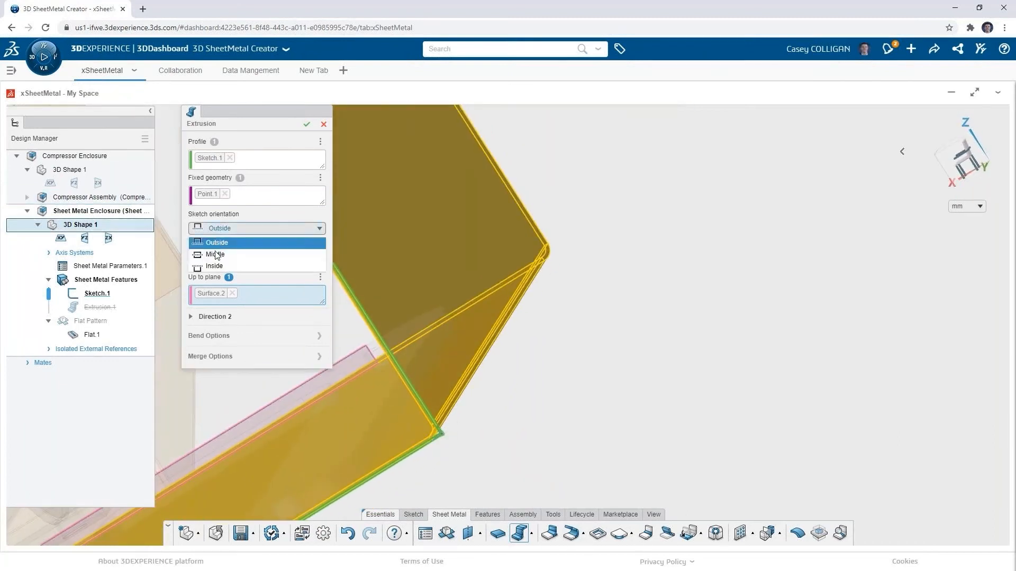
pyautogui.click(218, 256)
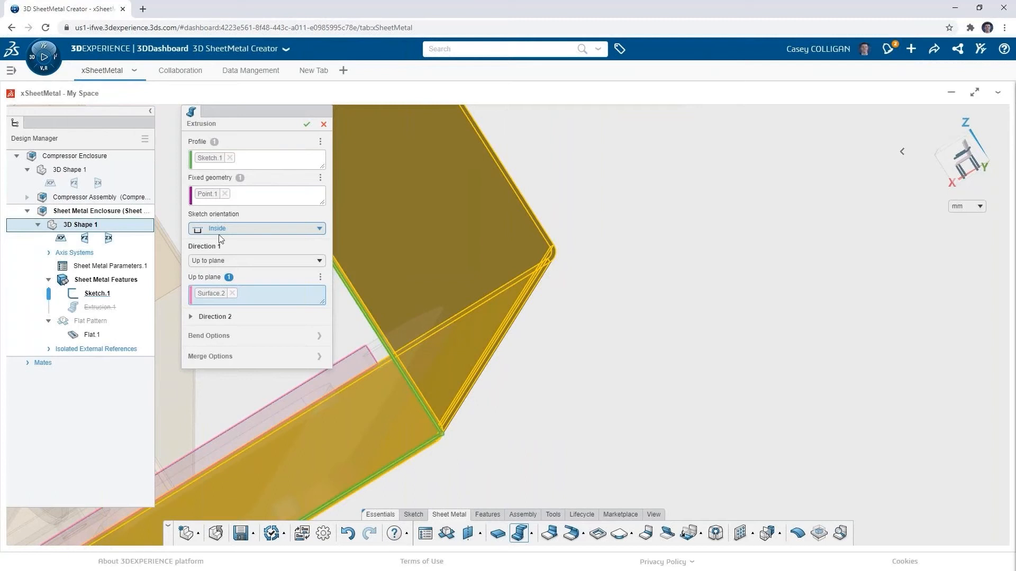
pyautogui.click(306, 125)
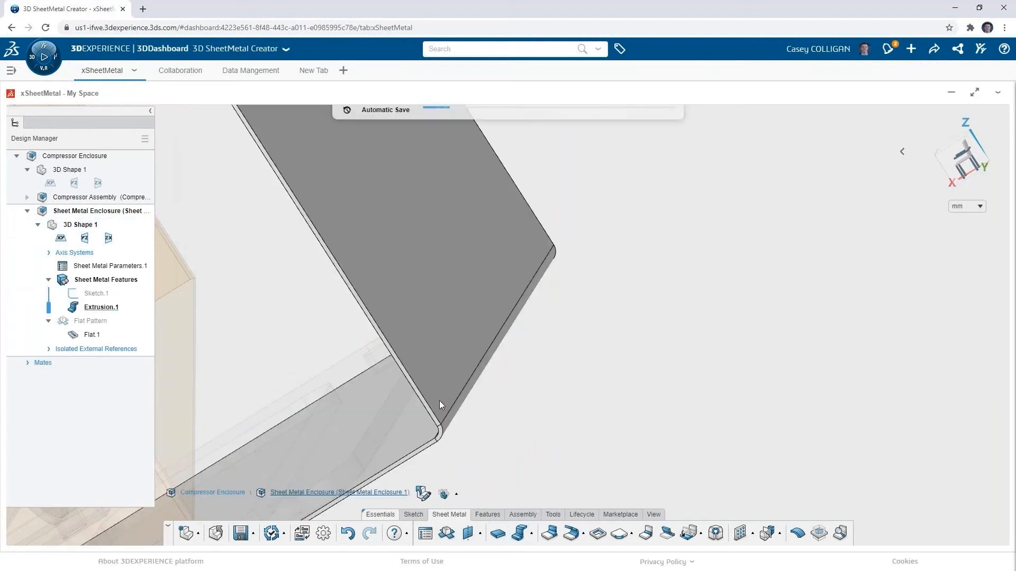
pyautogui.scroll(-4, 439, 401)
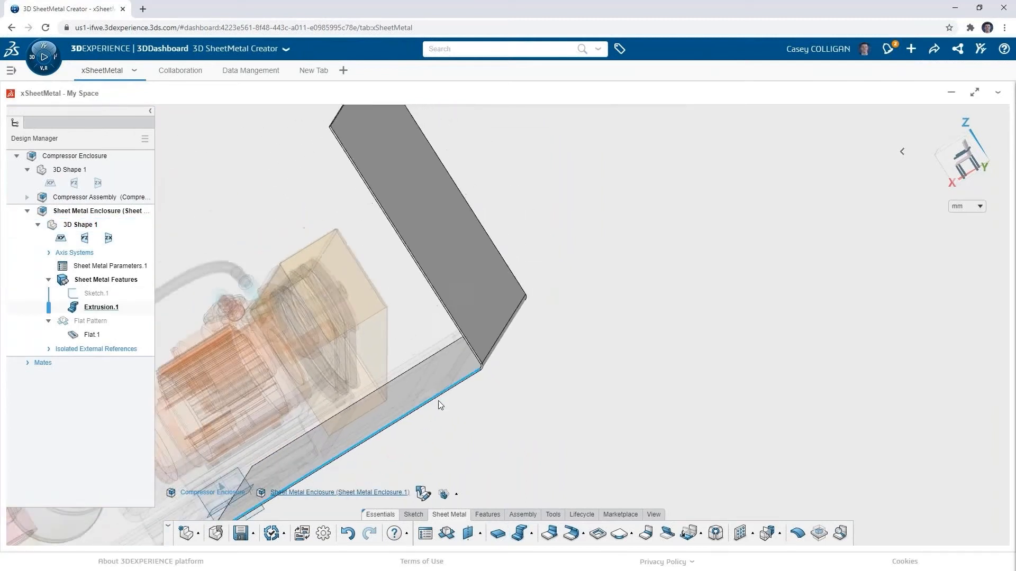
# - Start a Wall on Edge on both opposite side edges of the enclosure's base in isometric view, with a height of 185 mm
pyautogui.moveTo(424, 367)
pyautogui.mouseDown(button='middle')
pyautogui.moveTo(408, 373)
pyautogui.moveTo(437, 371)
pyautogui.mouseUp(button='middle')
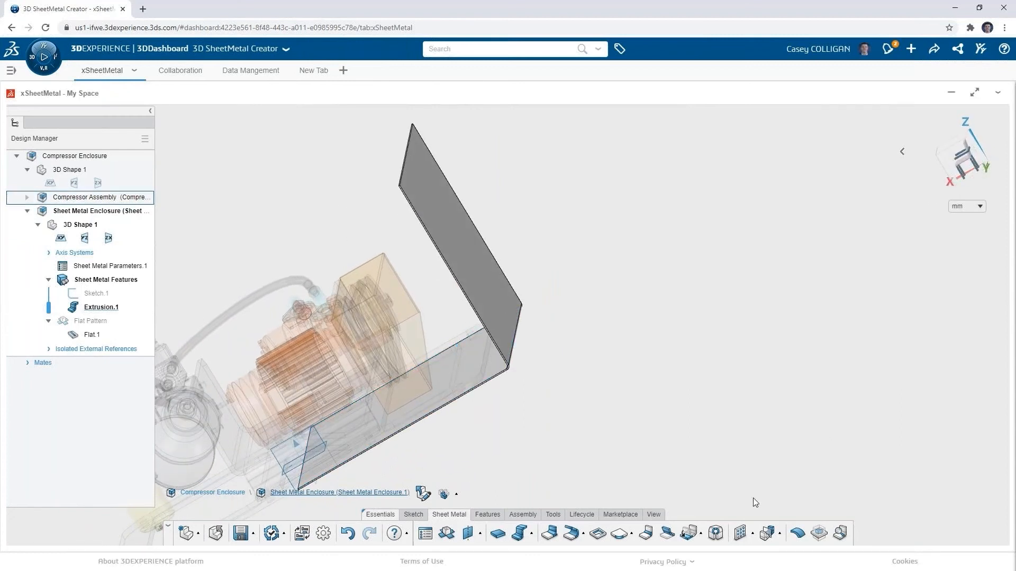
pyautogui.click(655, 517)
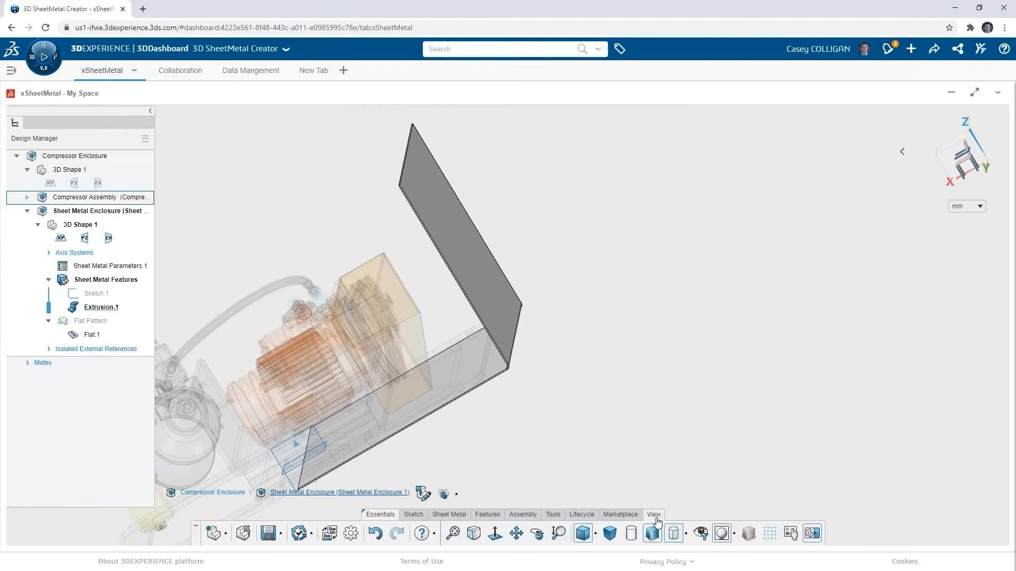
pyautogui.click(595, 534)
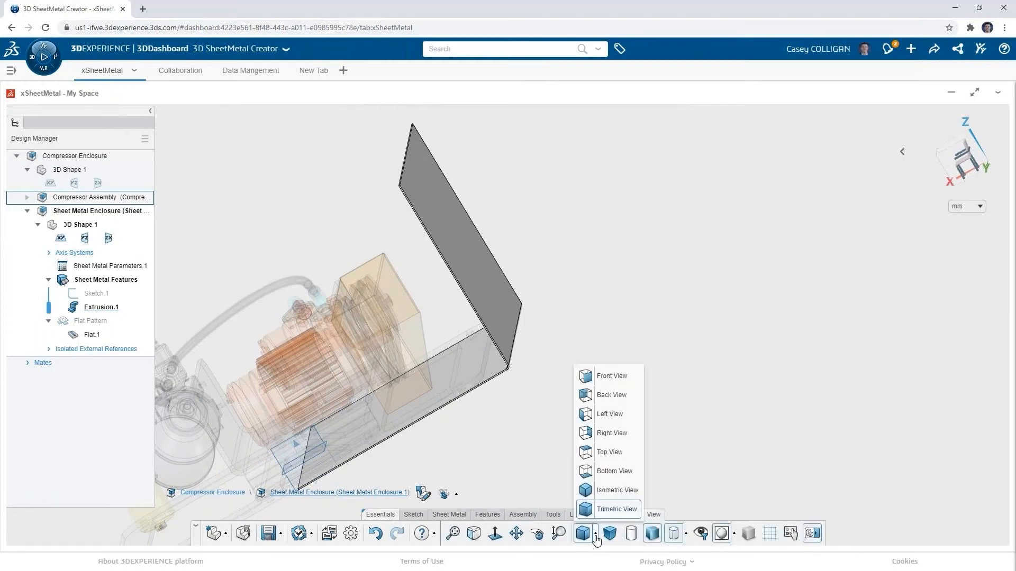
pyautogui.click(604, 490)
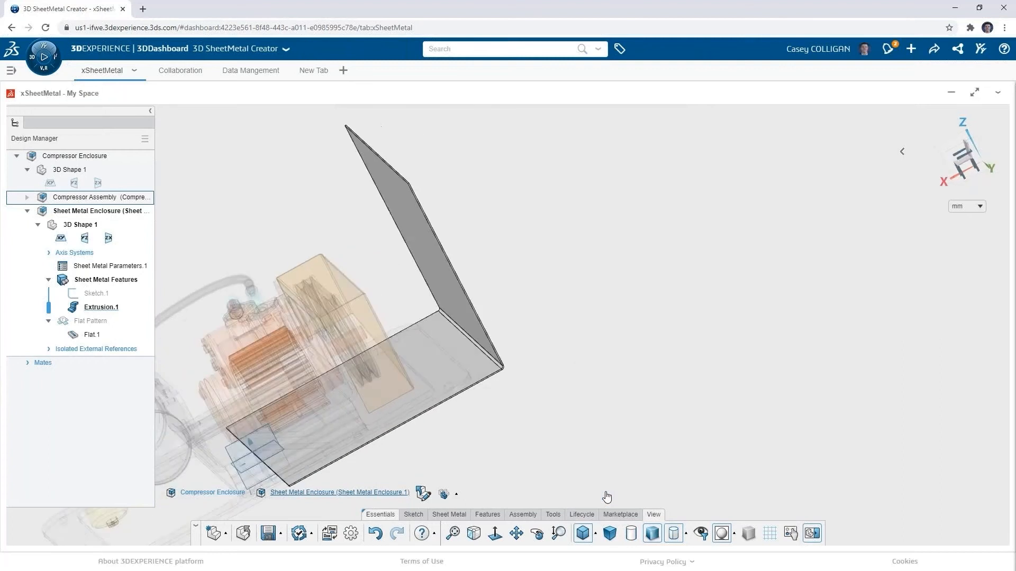
pyautogui.moveTo(541, 356); pyautogui.dragTo(771, 367, button='middle')
pyautogui.scroll(-2, 750, 375)
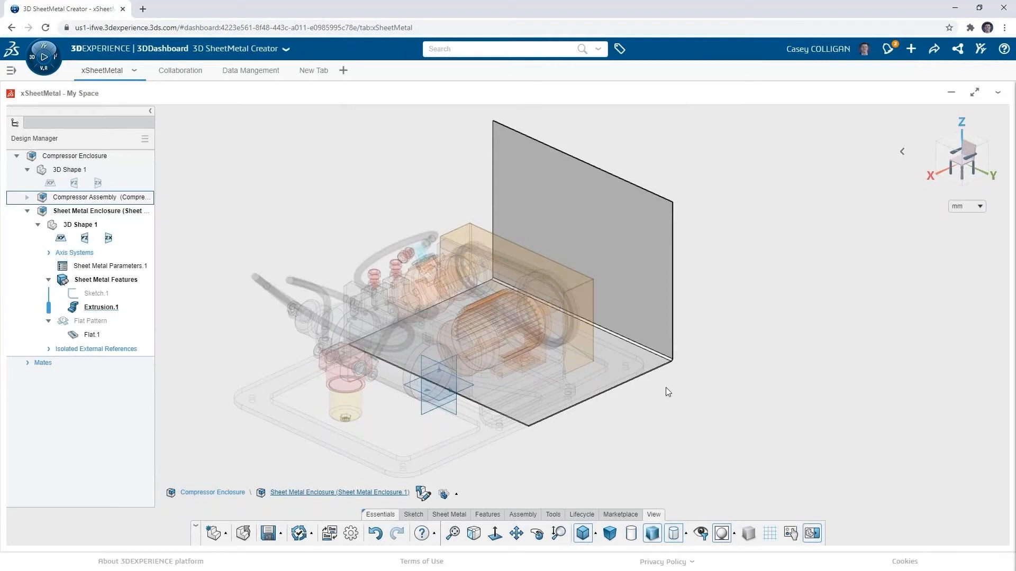
pyautogui.click(655, 373)
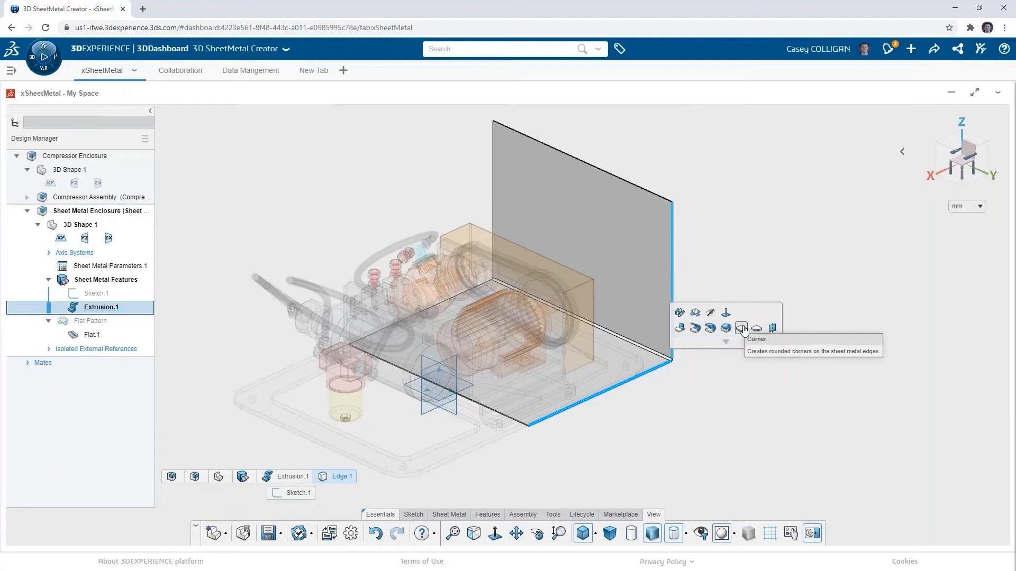
pyautogui.click(682, 330)
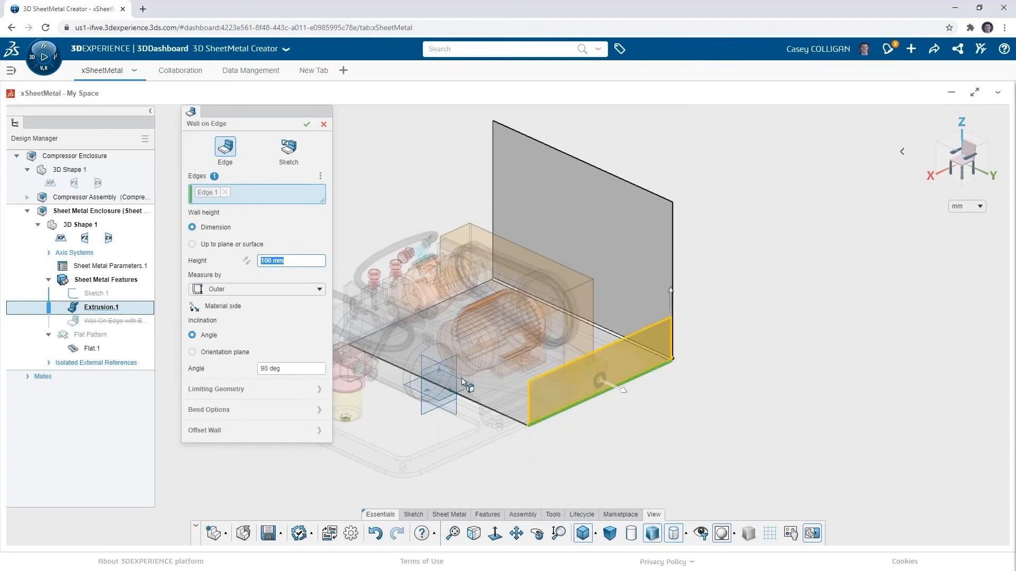
pyautogui.write('185')
pyautogui.click(445, 303)
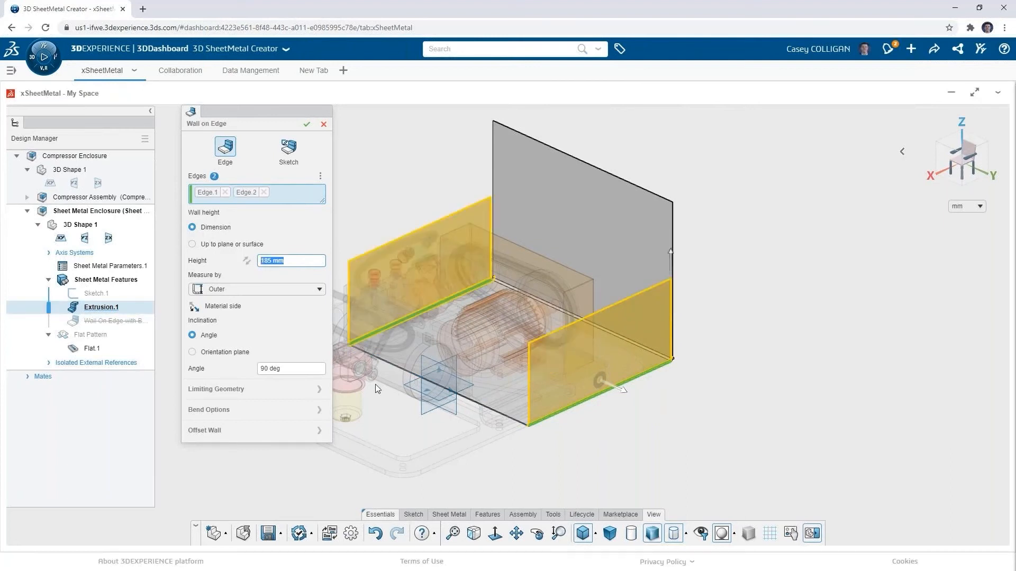
# - Give the two side walls a Distance offset of 6 mm, check it in a side-on view, and create the walls
pyautogui.click(225, 437)
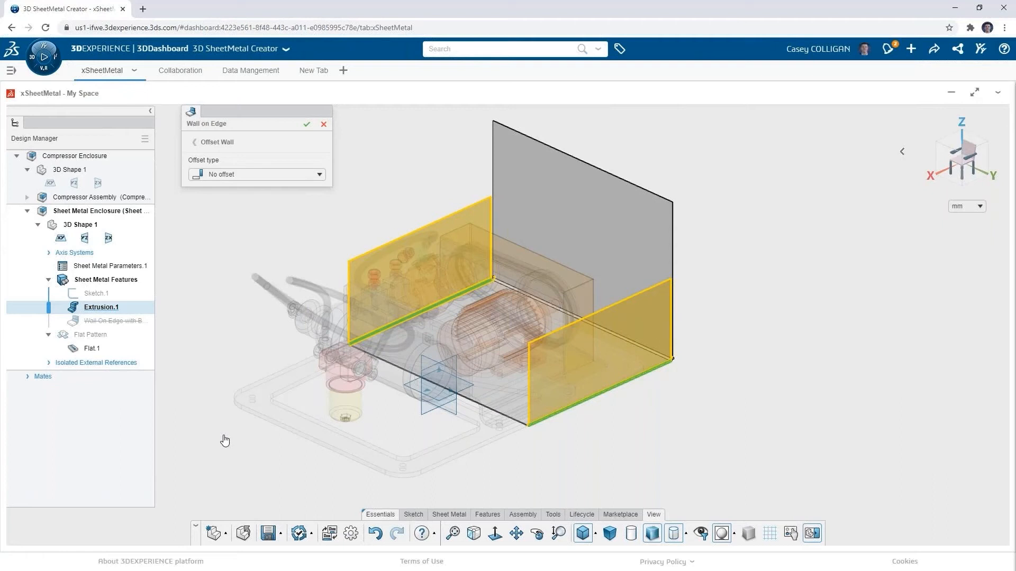
pyautogui.click(259, 177)
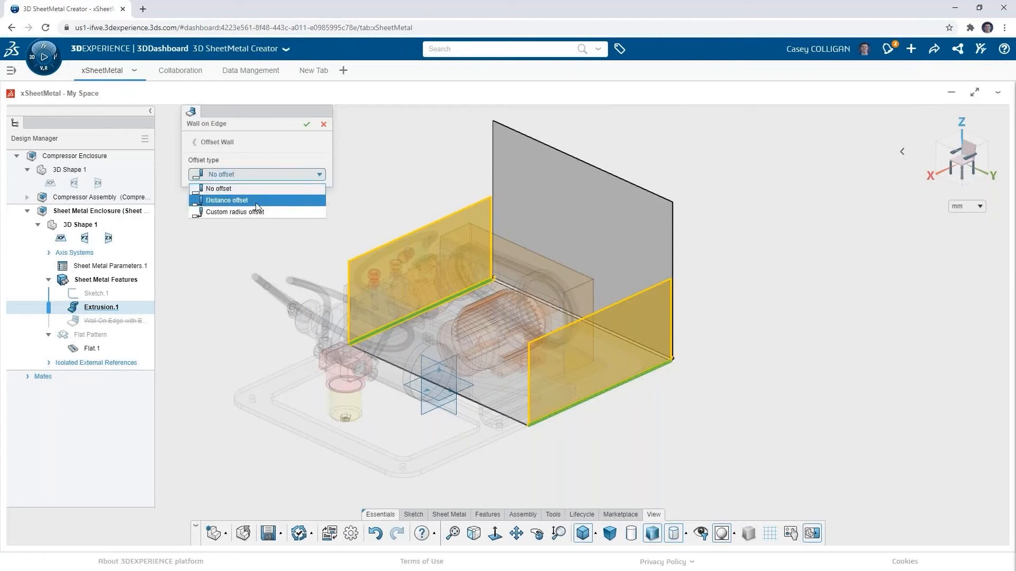
pyautogui.click(258, 205)
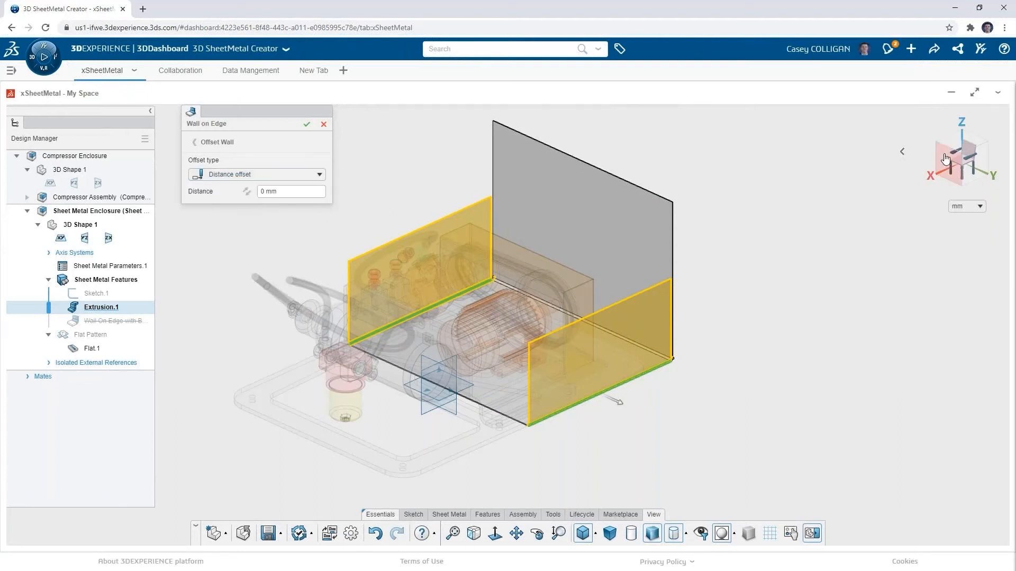
pyautogui.click(945, 159)
pyautogui.click(281, 191)
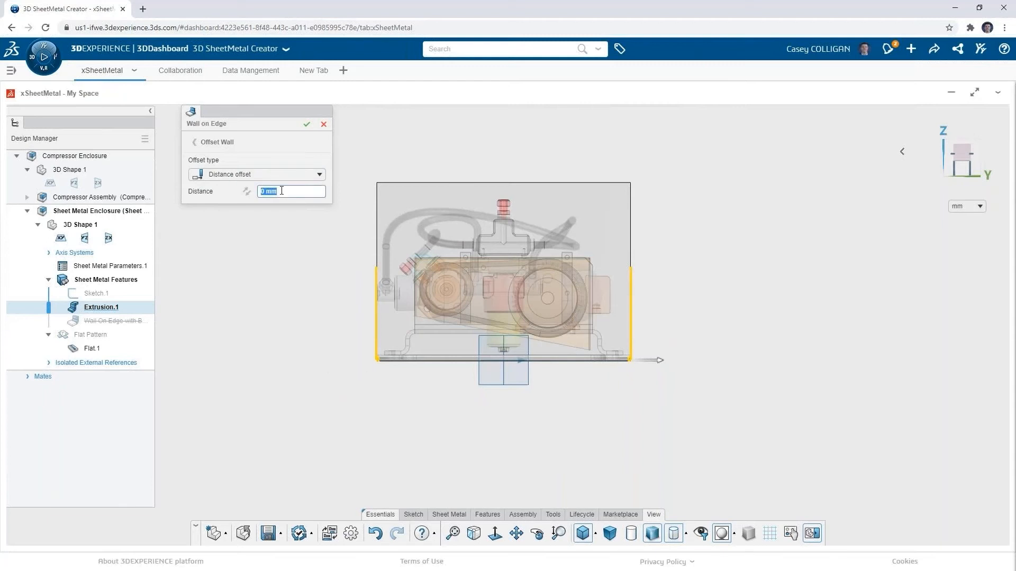
pyautogui.press('Return')
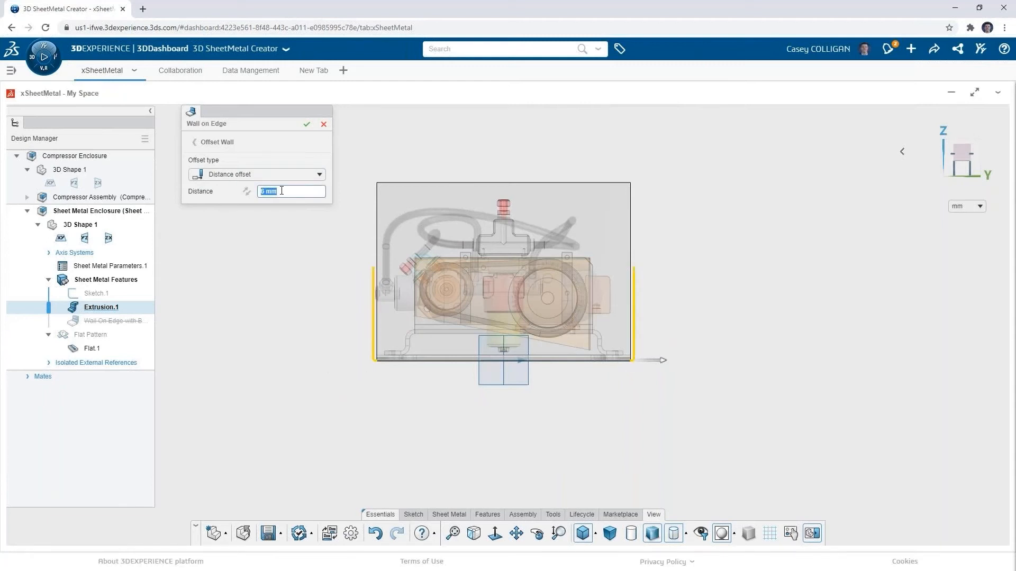
pyautogui.click(306, 124)
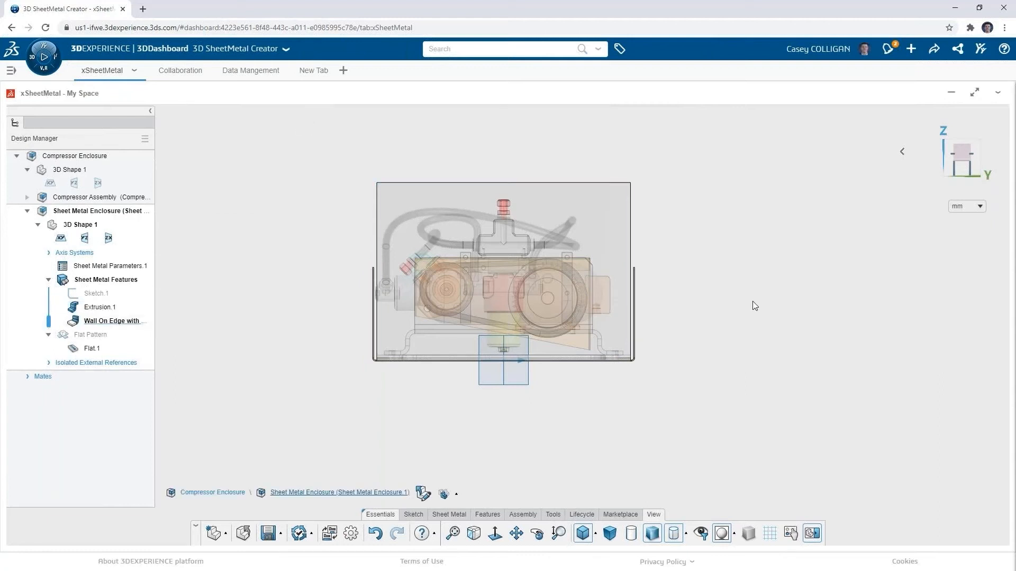
# - Start a Wall on Edge on the tall back panel's outer vertical edge and set its height to 75 mm
pyautogui.moveTo(754, 301); pyautogui.dragTo(687, 338, button='middle')
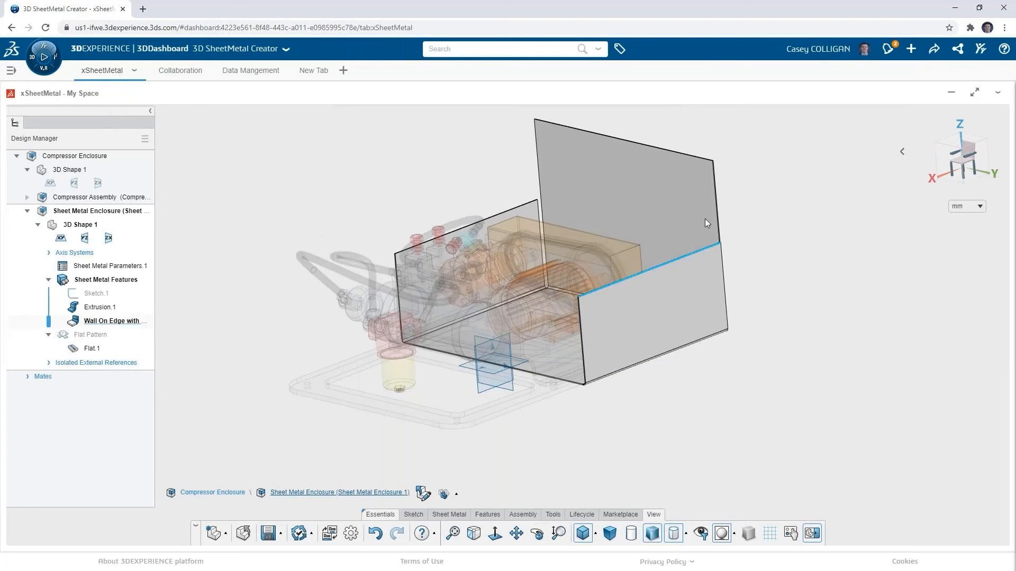
pyautogui.click(716, 201)
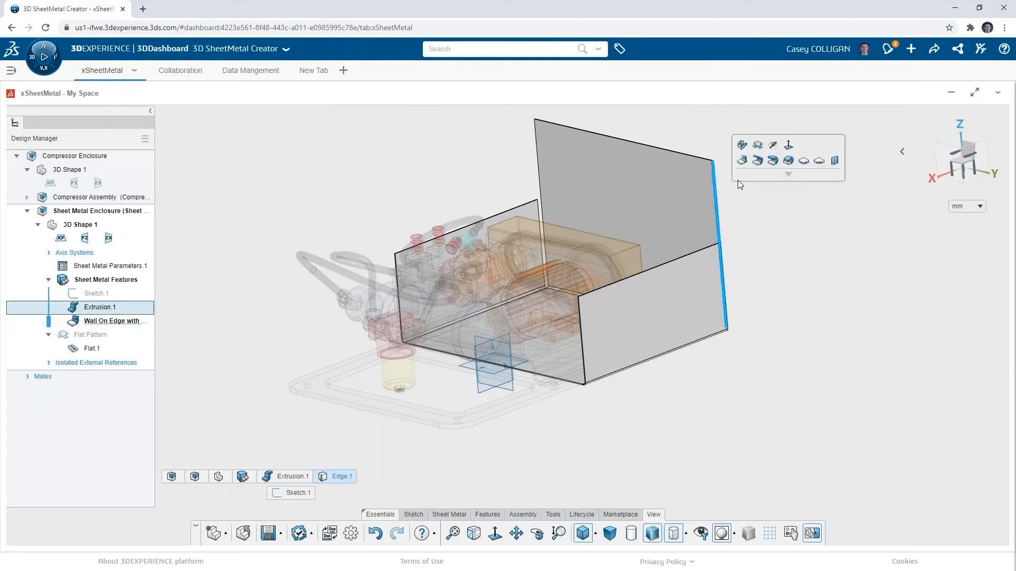
pyautogui.click(742, 160)
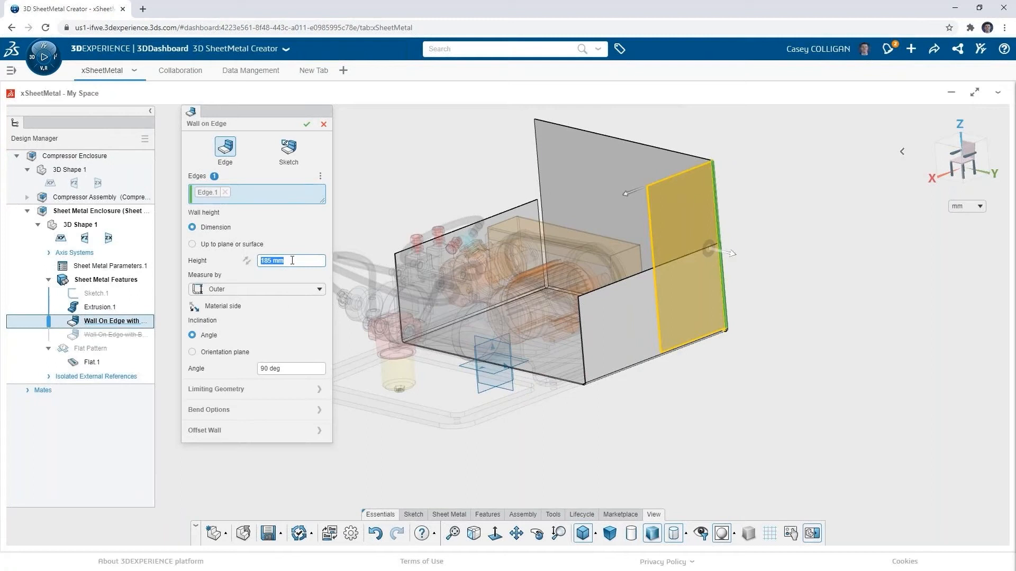
pyautogui.write('75')
pyautogui.press('Return')
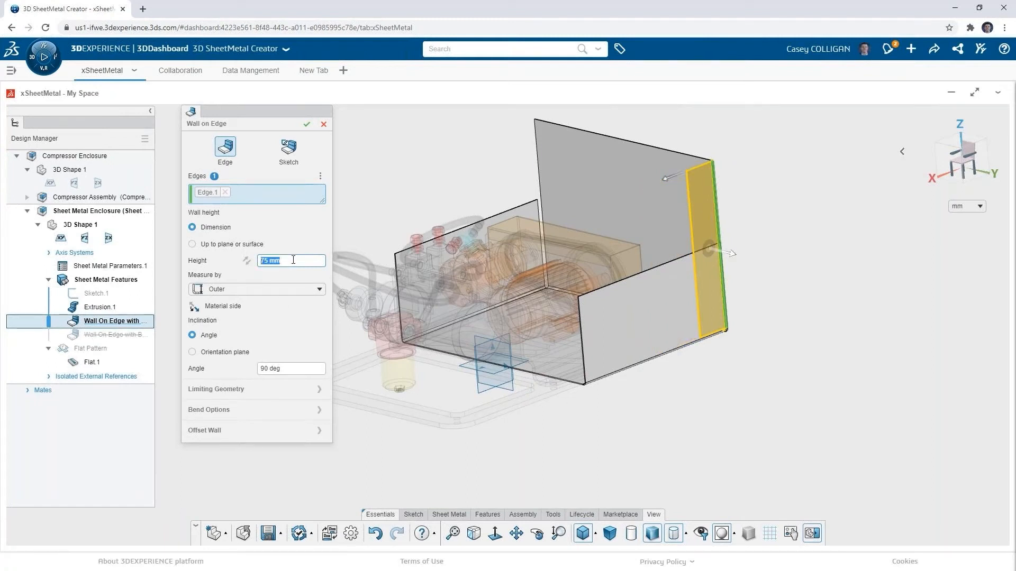
# - Limit the new corner wall by shortening its upper end to an Offset 1 of 170 mm
pyautogui.click(242, 391)
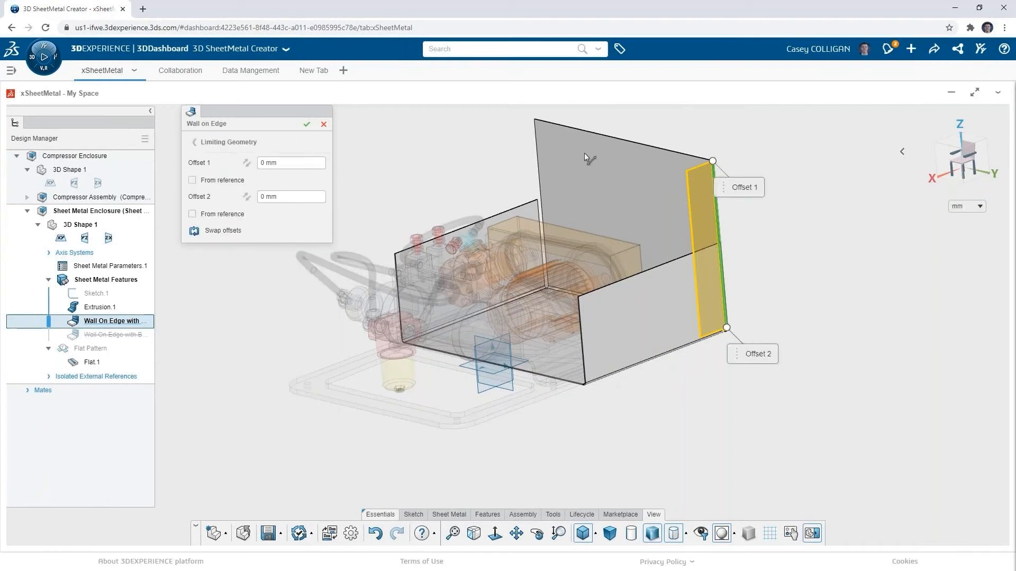
pyautogui.moveTo(712, 162); pyautogui.dragTo(763, 239)
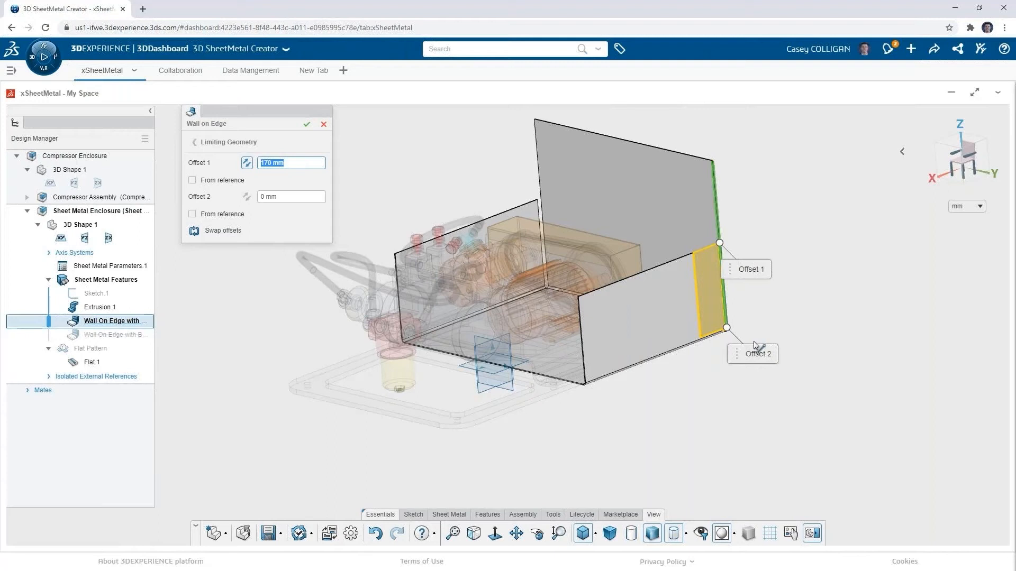
pyautogui.click(201, 142)
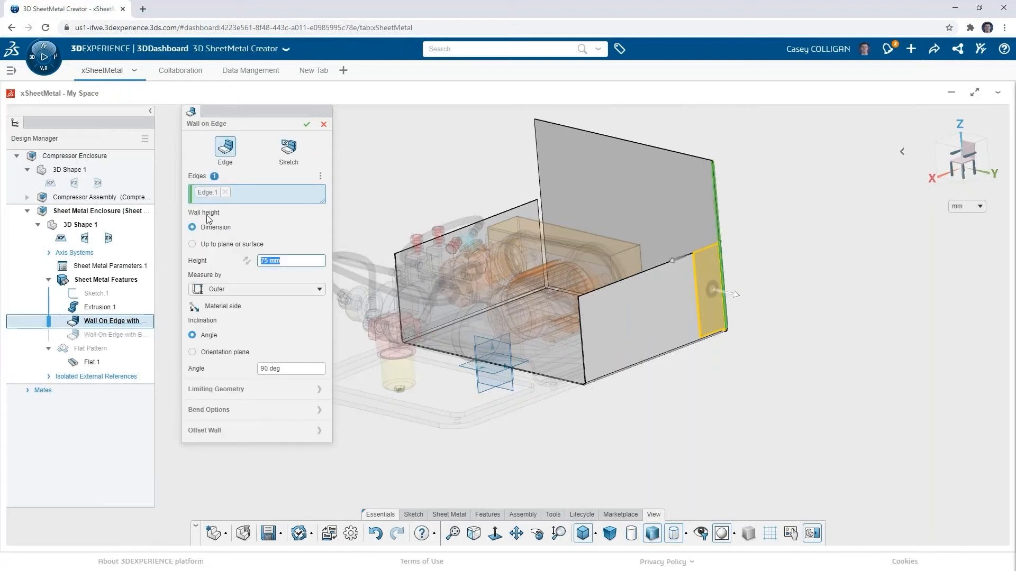
# - Apply a Distance offset of 4 mm with support to the corner wall and create it
pyautogui.click(246, 434)
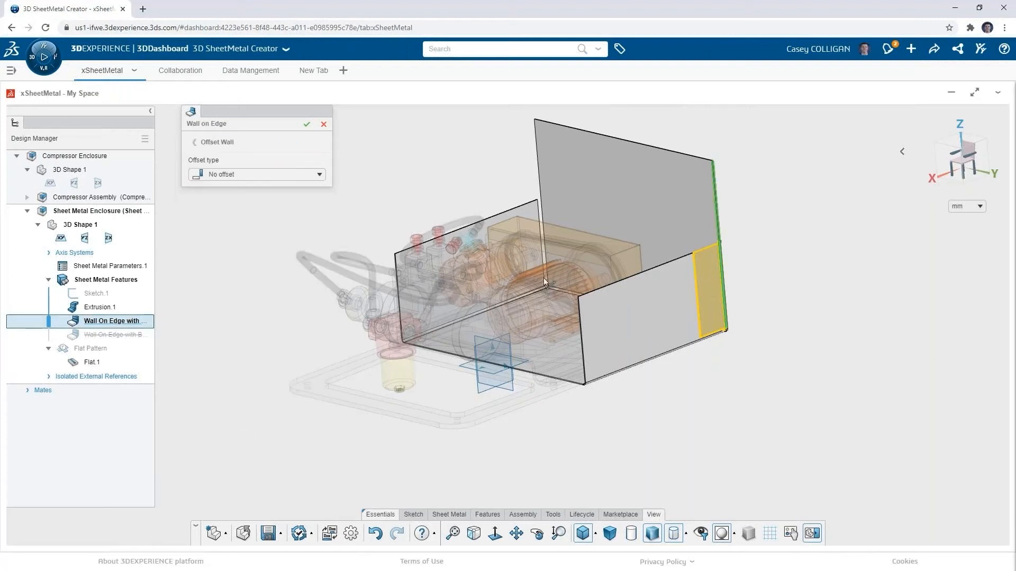
pyautogui.click(939, 158)
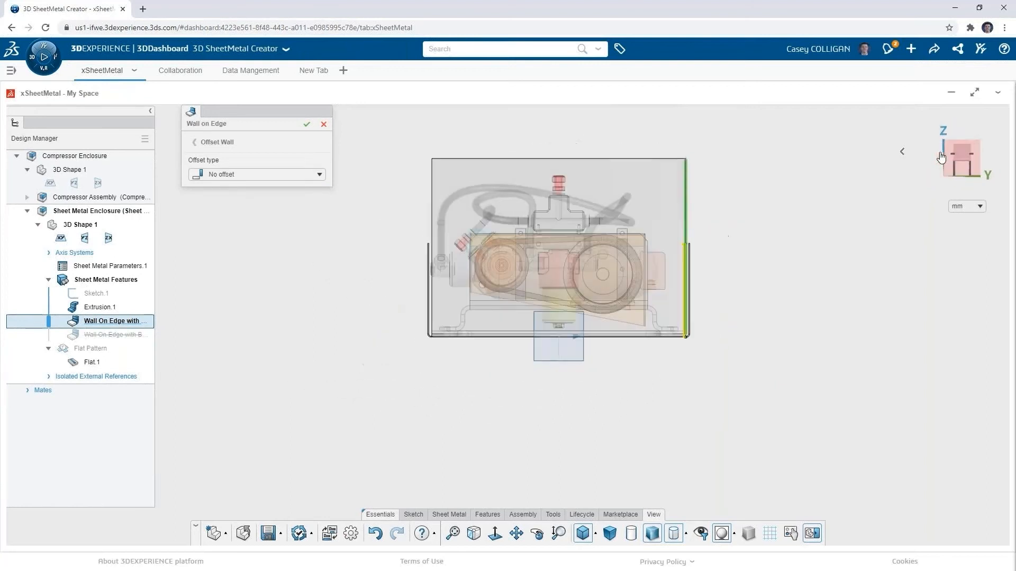
pyautogui.click(236, 175)
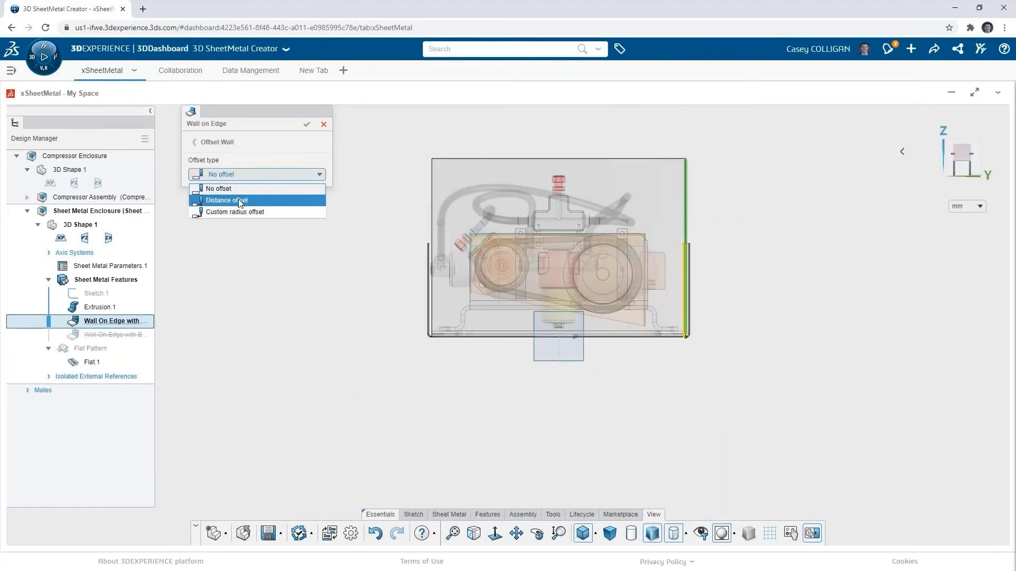
pyautogui.click(239, 202)
pyautogui.click(275, 192)
pyautogui.write('4')
pyautogui.press('Return')
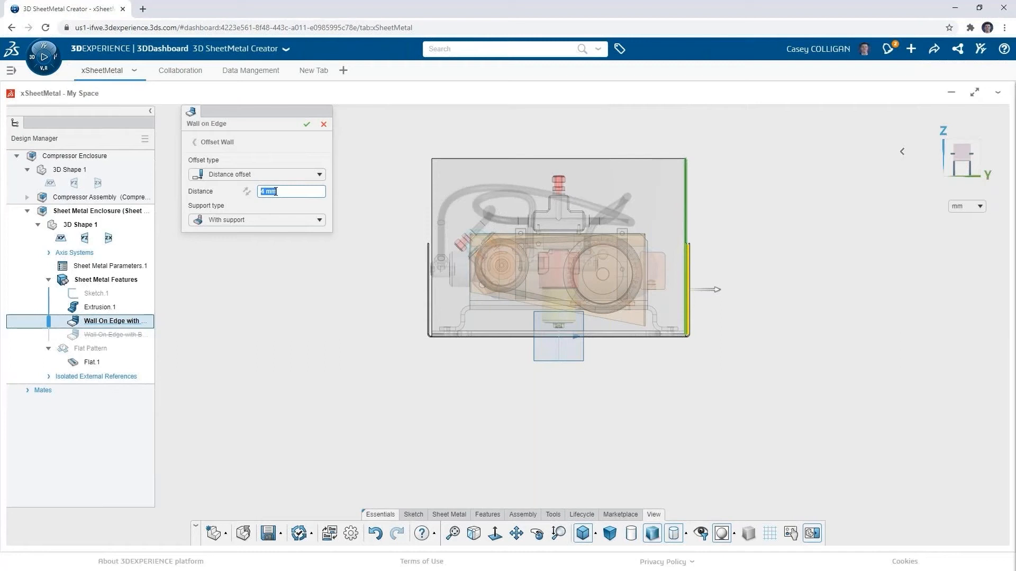
pyautogui.click(307, 126)
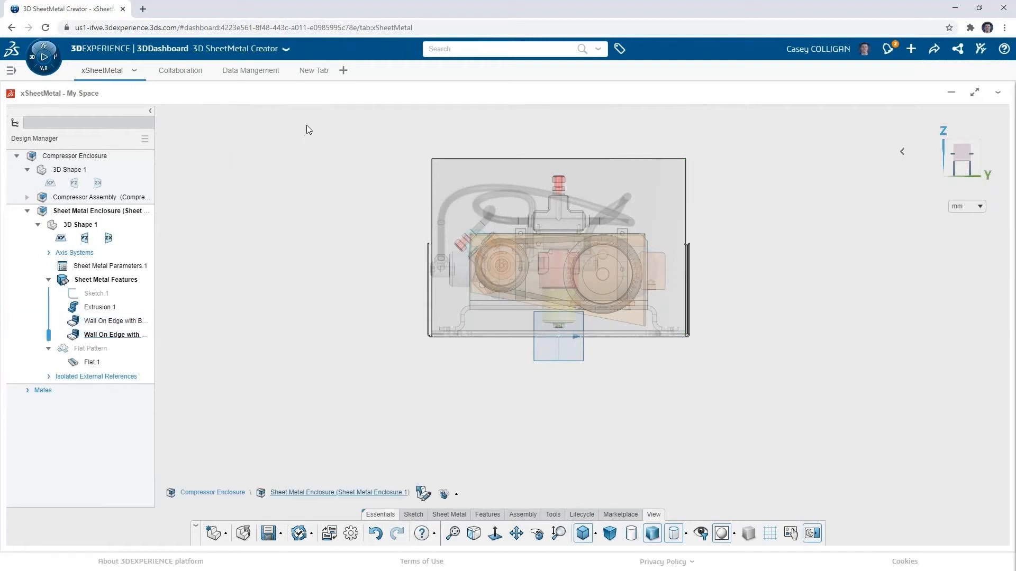
# - Examine how the new corner wall fits against the side wall, viewing it up close and from several angles
pyautogui.scroll(4, 678, 257)
pyautogui.click(697, 246)
pyautogui.moveTo(698, 246); pyautogui.dragTo(701, 267, button='middle')
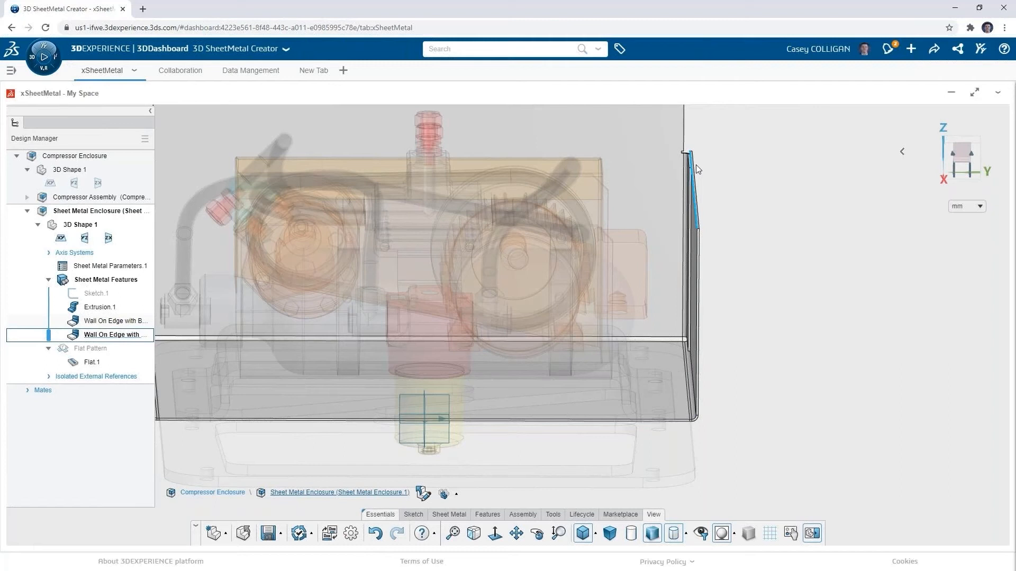
pyautogui.scroll(-5, 578, 376)
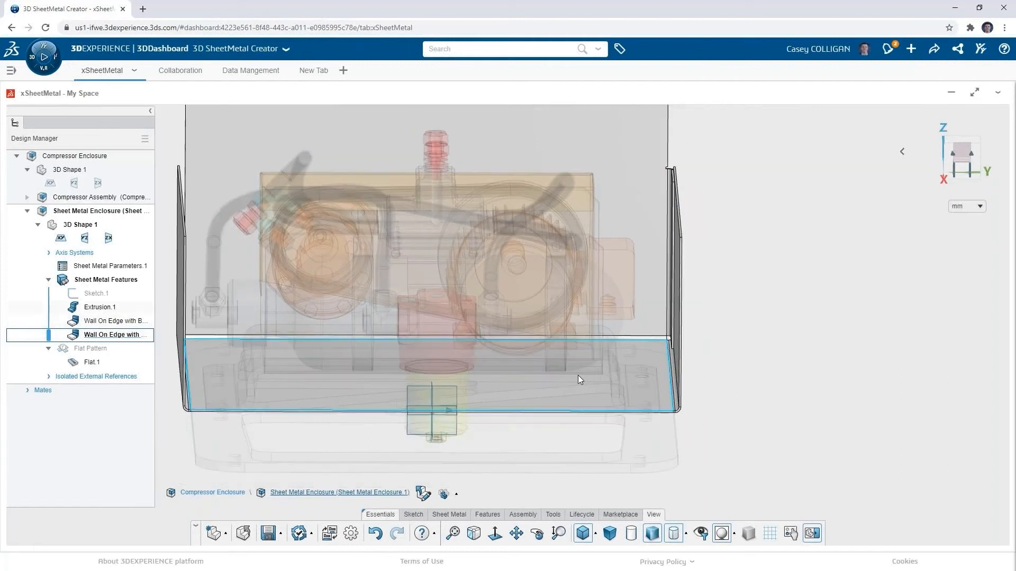
pyautogui.moveTo(502, 400); pyautogui.dragTo(415, 406, button='middle')
pyautogui.scroll(-2, 788, 342)
pyautogui.scroll(1, 669, 246)
pyautogui.moveTo(704, 253); pyautogui.dragTo(702, 256, button='middle')
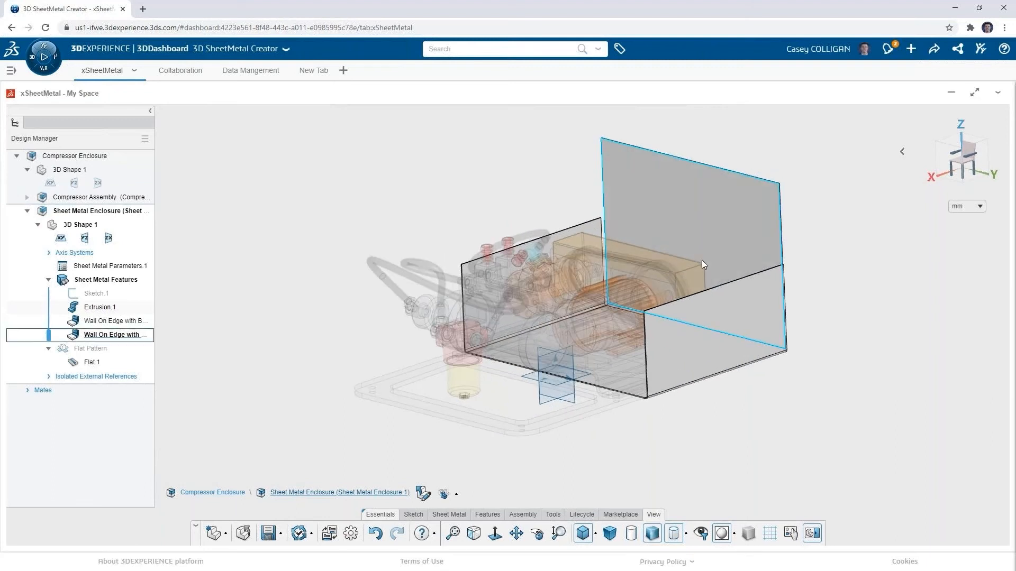
# - Edit the corner wall feature to add the back panel's opposite vertical edge, creating a matching wall there
pyautogui.click(104, 340)
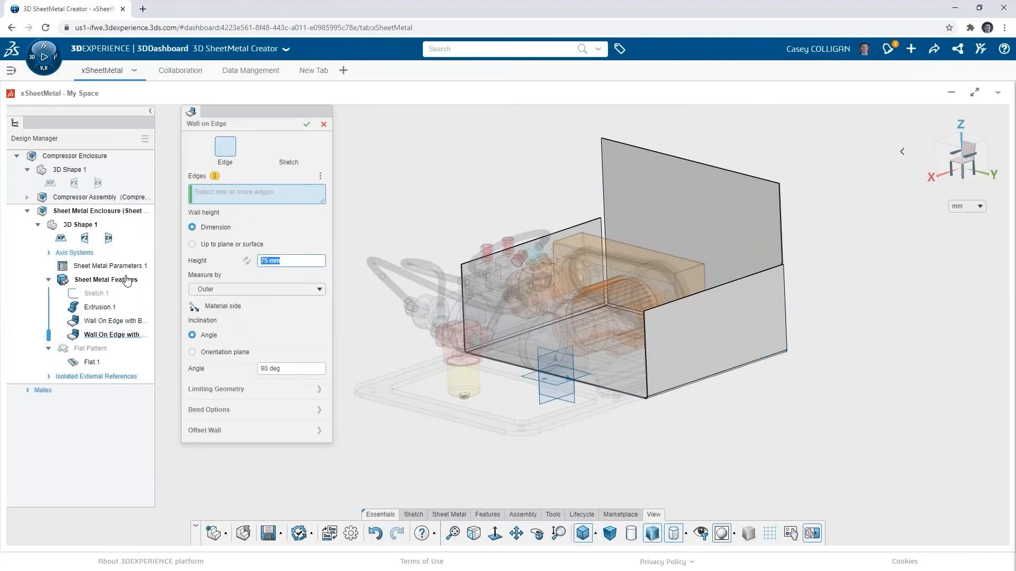
pyautogui.click(605, 220)
pyautogui.click(605, 222)
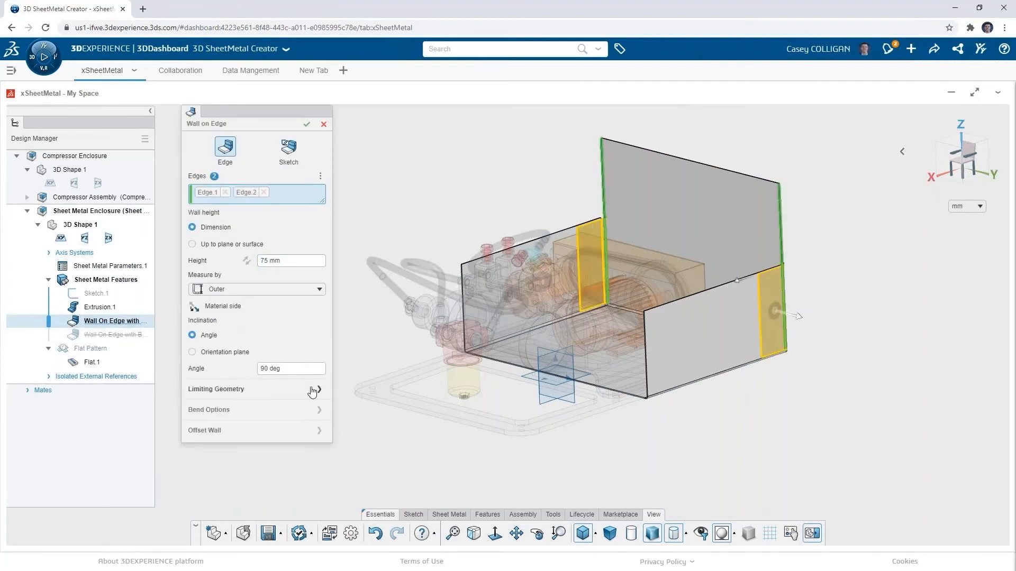
pyautogui.click(308, 125)
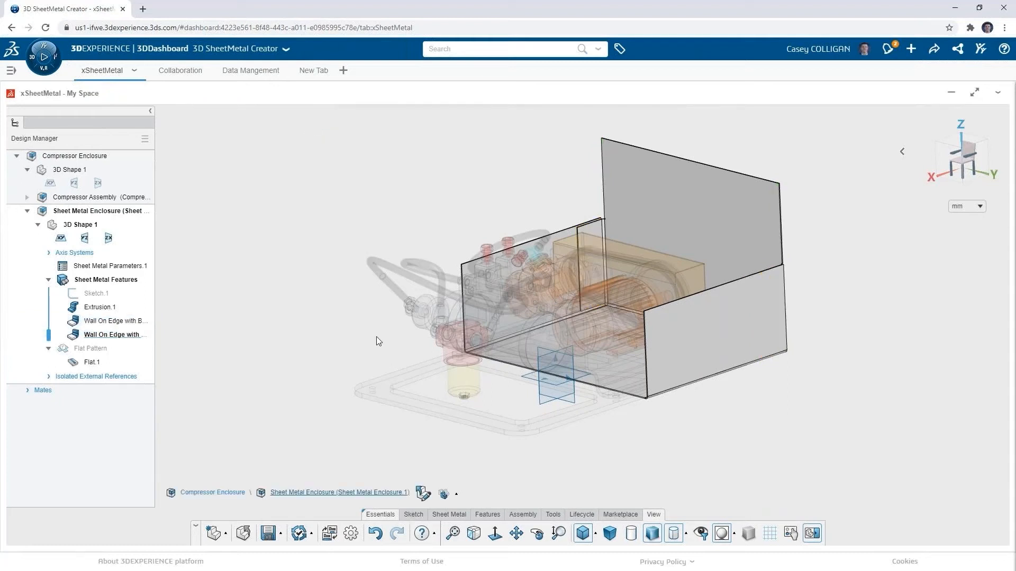
# - Unfold the enclosure from its back panel face to inspect the flat pattern, and return it to the folded state
pyautogui.click(687, 234)
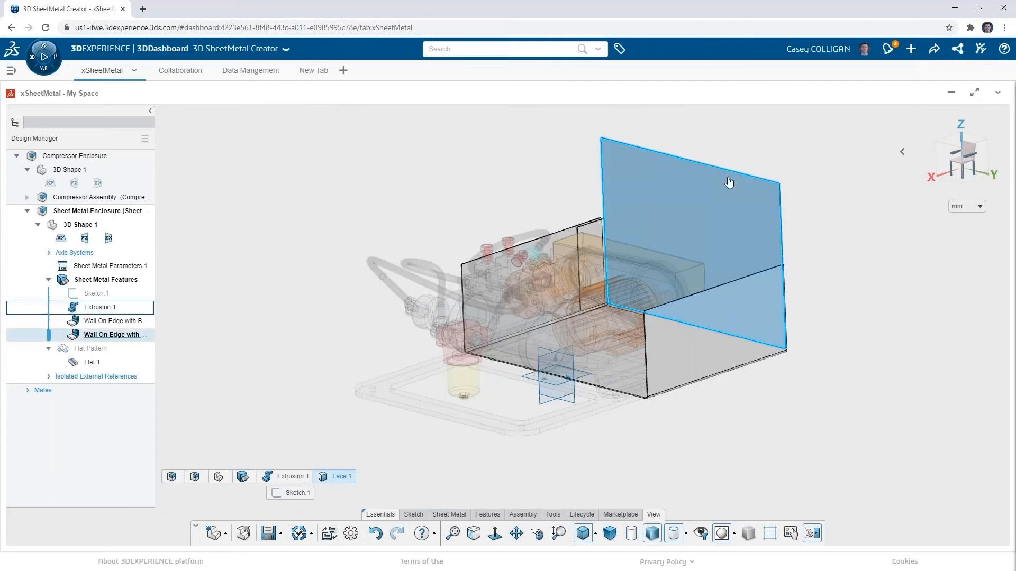
pyautogui.click(729, 179)
pyautogui.moveTo(741, 242); pyautogui.dragTo(732, 263, button='middle')
pyautogui.click(738, 306)
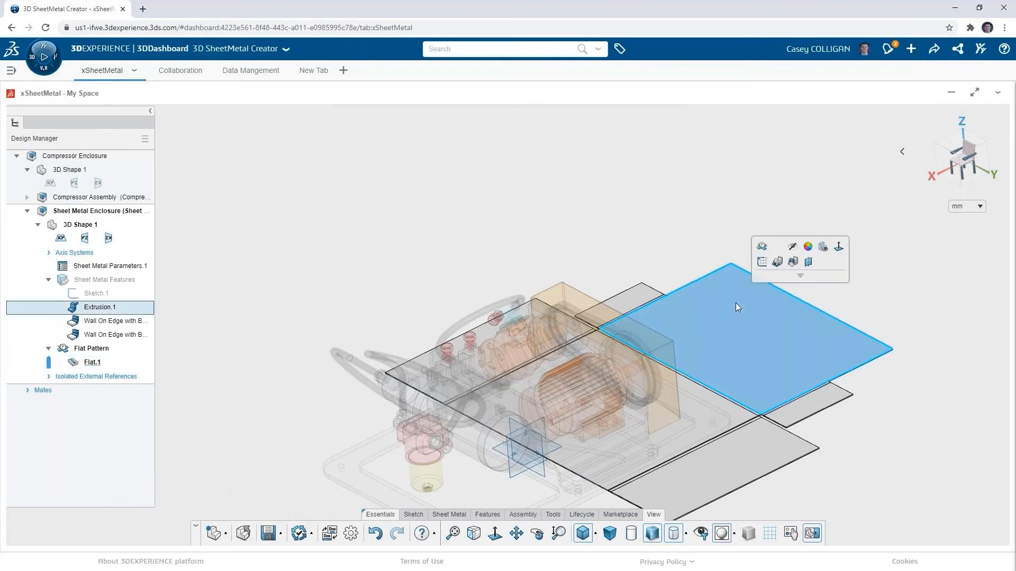
pyautogui.click(780, 249)
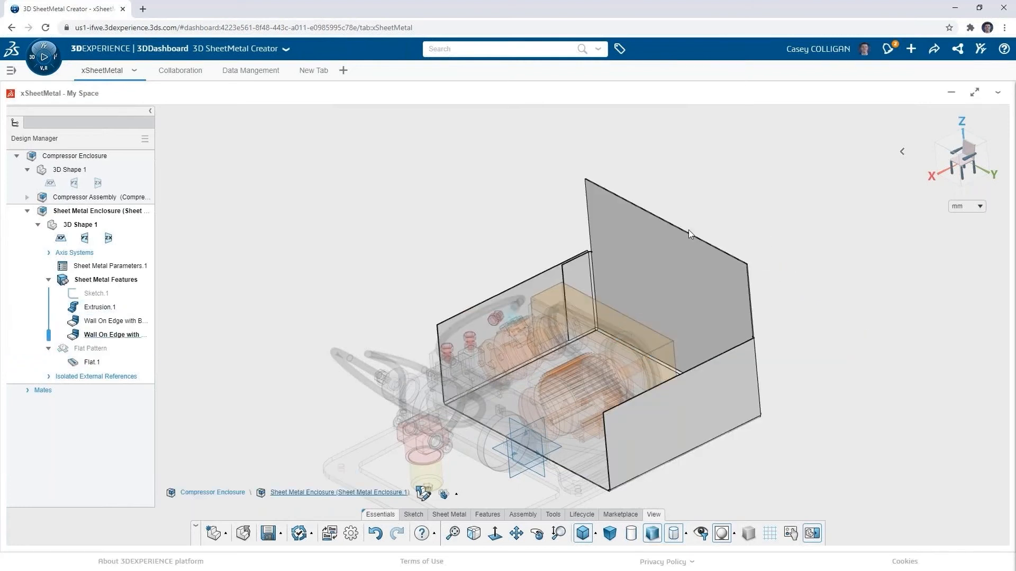
# - On the back panel's narrow top face, sketch a closed round-ended tab starting at the outer edge, about 113 mm long with an end radius about 16 mm
pyautogui.scroll(10, 682, 228)
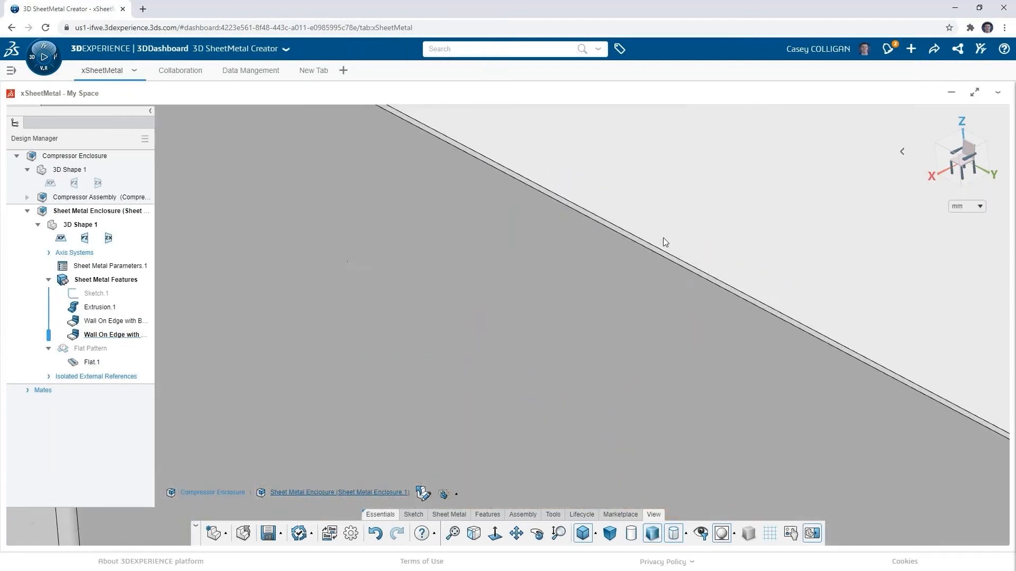
pyautogui.click(656, 263)
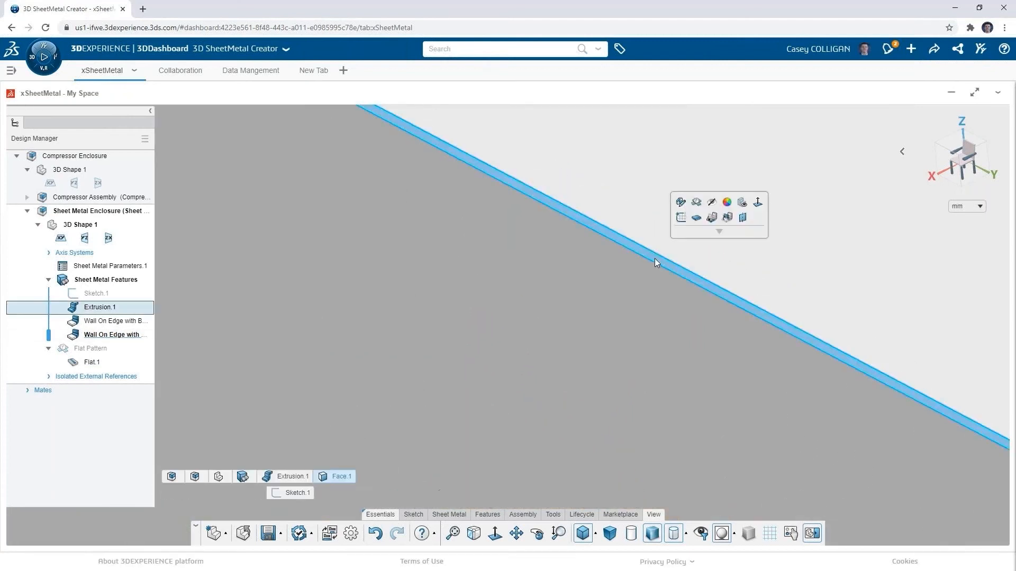
pyautogui.click(681, 218)
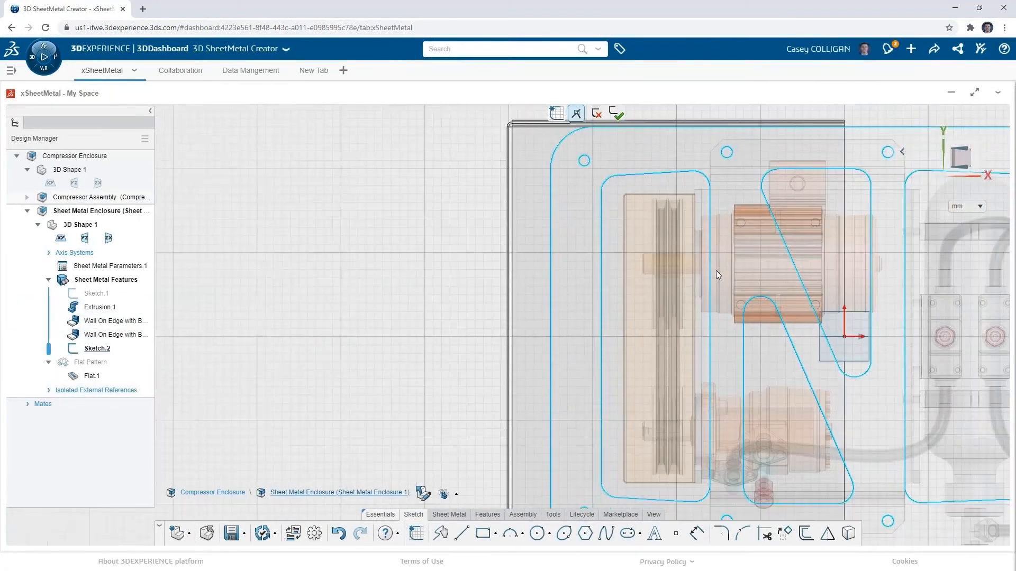
pyautogui.click(461, 533)
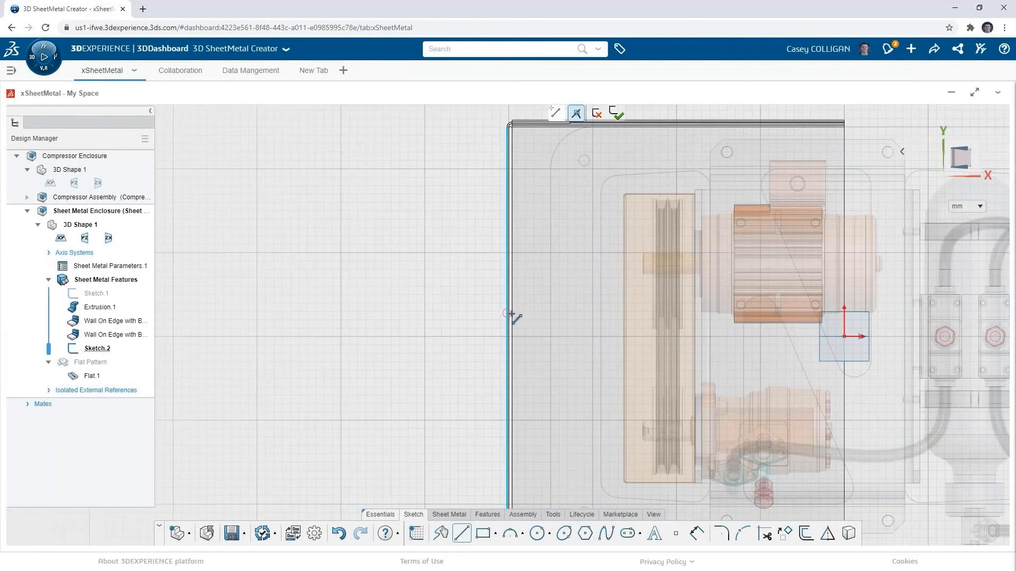
pyautogui.click(509, 313)
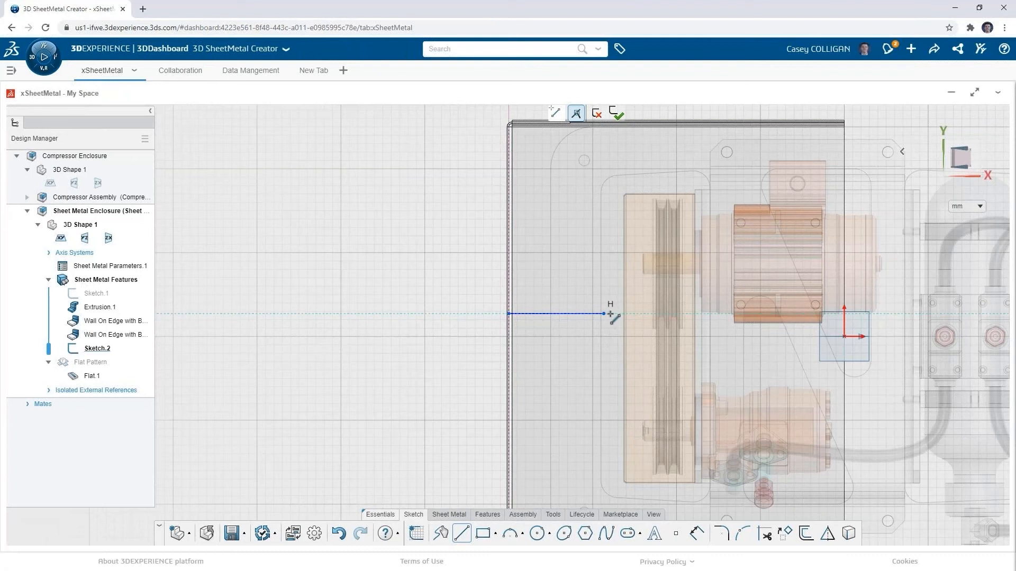
pyautogui.click(604, 314)
pyautogui.scroll(2, 612, 324)
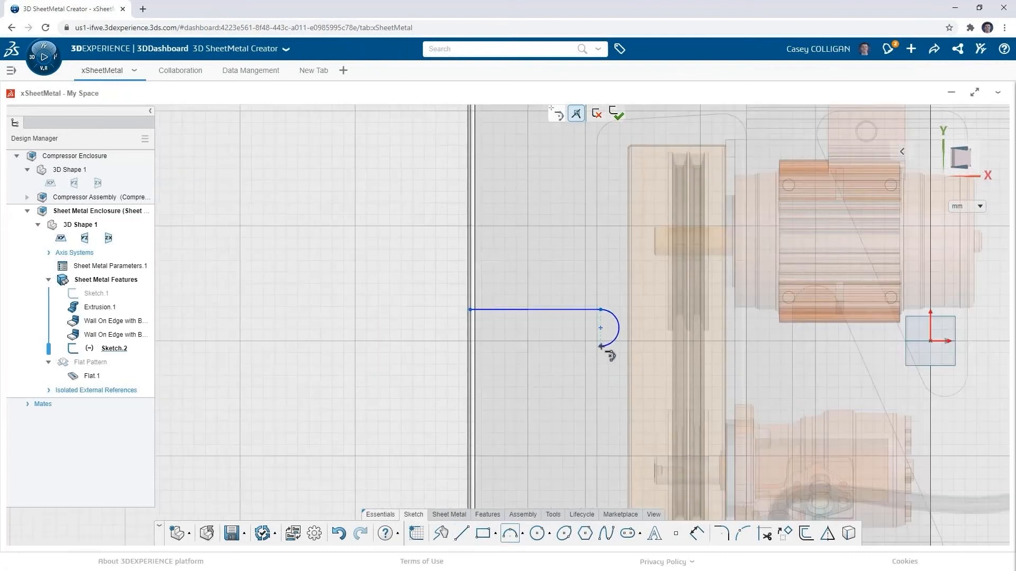
pyautogui.click(600, 347)
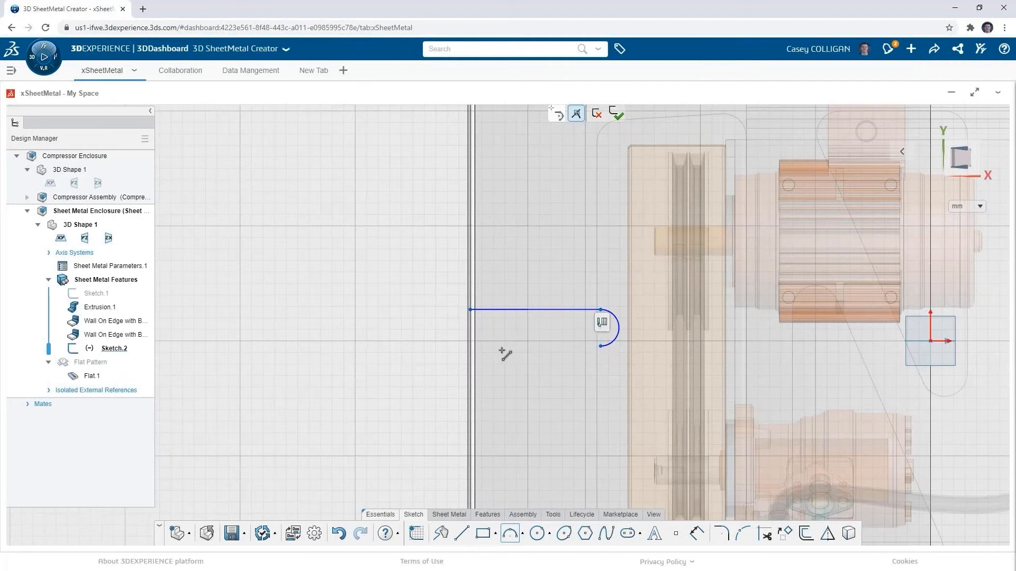
pyautogui.click(472, 349)
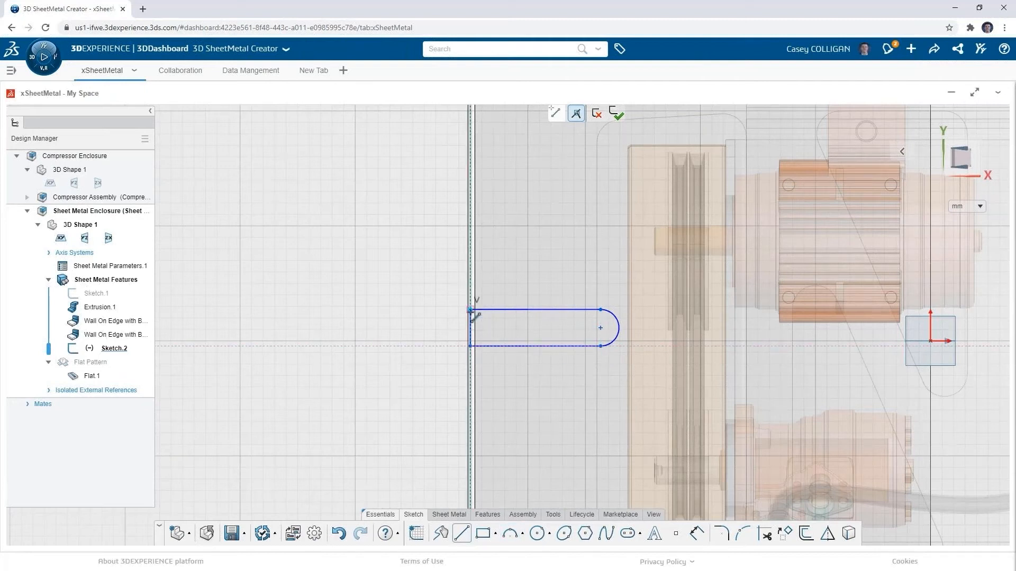
pyautogui.click(471, 310)
pyautogui.press('Escape')
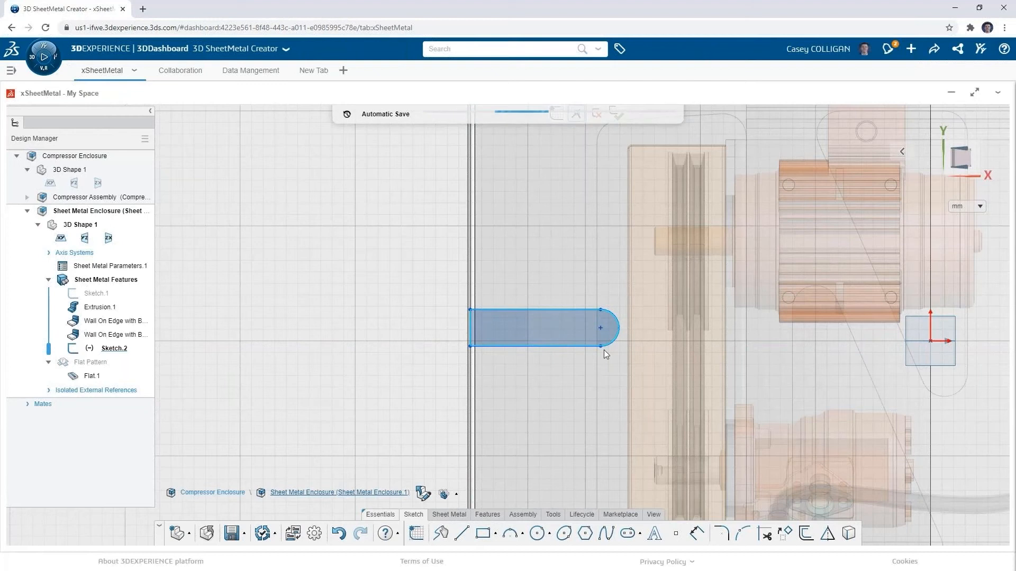
# - Draw a small circle at the tab's arc center and make that center coincident with the sketch's horizontal axis
pyautogui.click(537, 533)
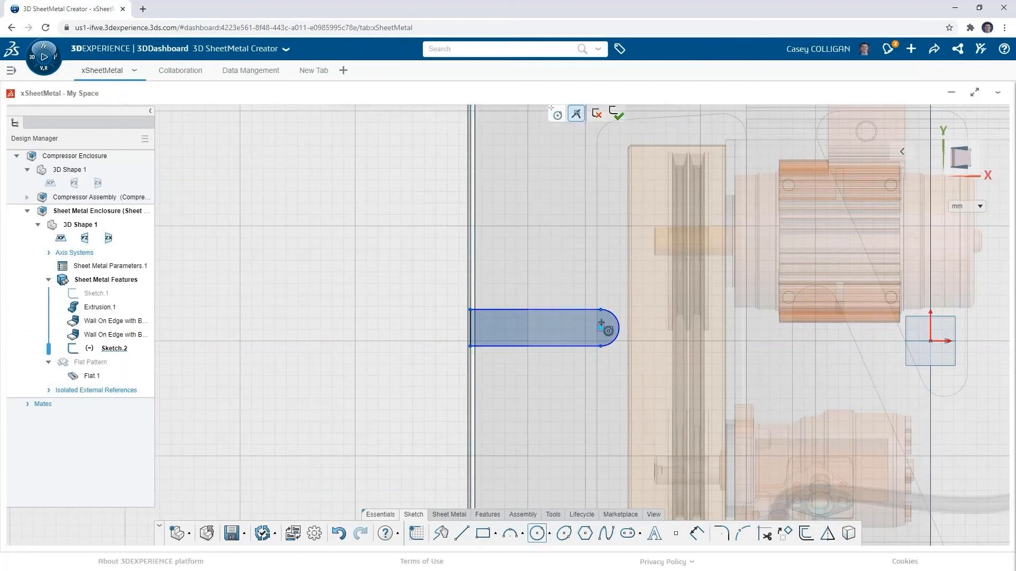
pyautogui.click(602, 321)
pyautogui.press('Escape')
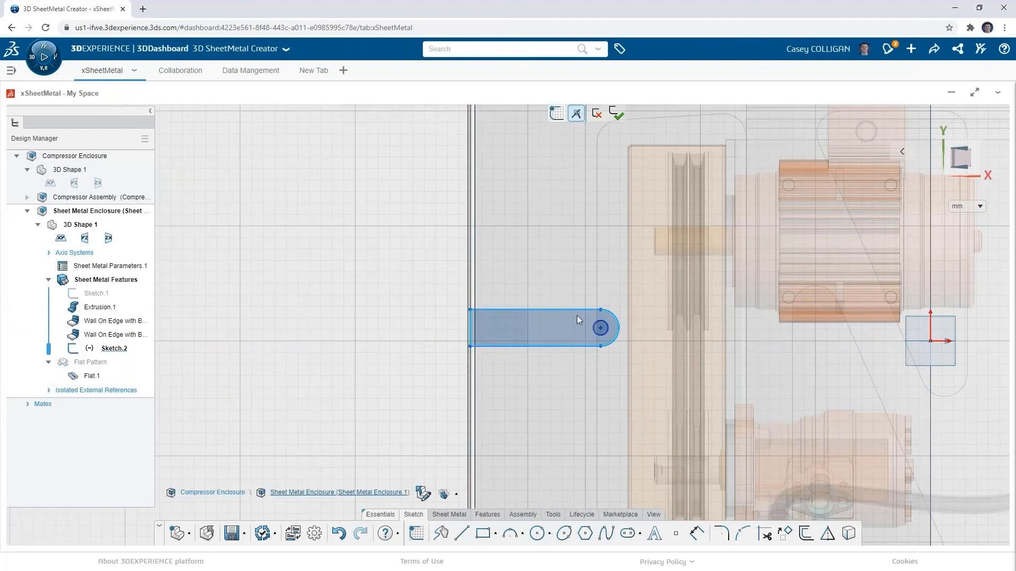
pyautogui.click(601, 329)
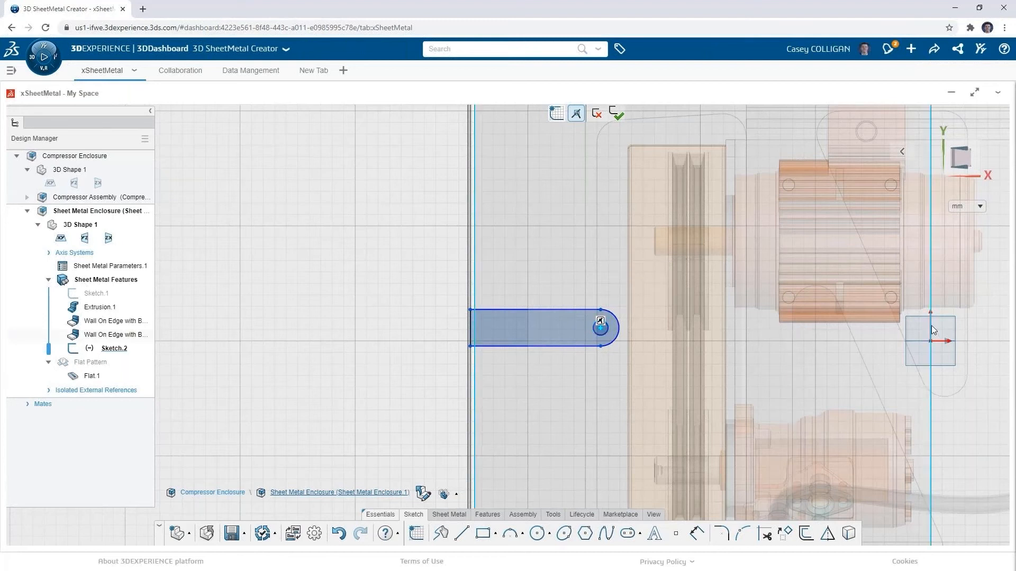
pyautogui.click(944, 341)
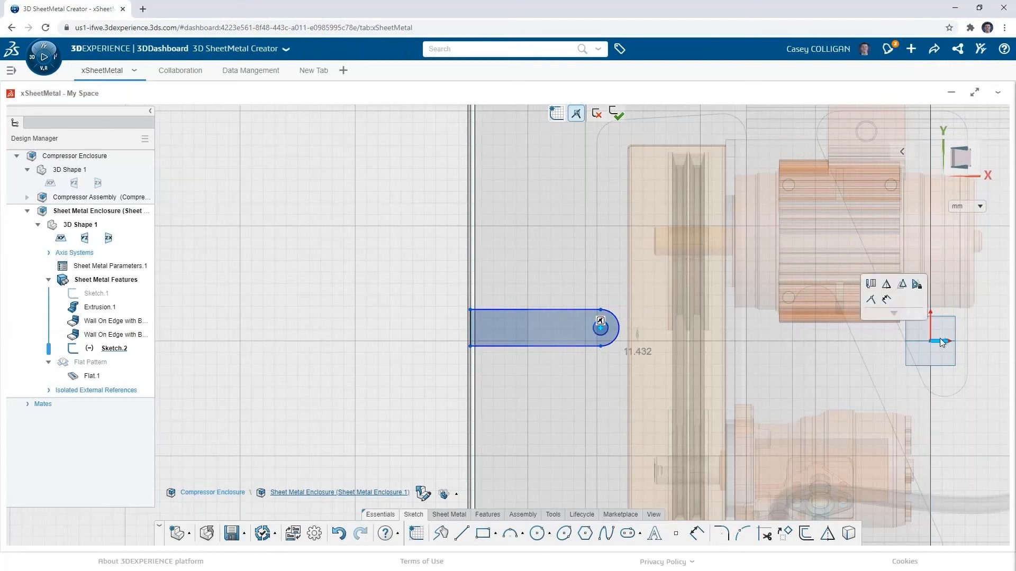
pyautogui.click(870, 300)
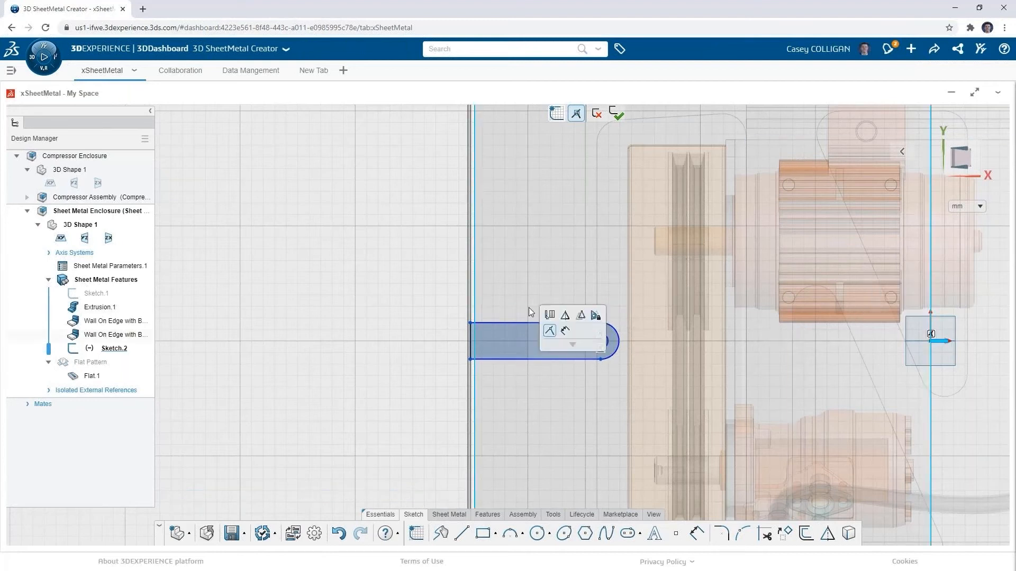
# - Dimension the tab's straight side at 100 mm and its rounded end at a 25 mm radius
pyautogui.click(528, 322)
pyautogui.click(508, 285)
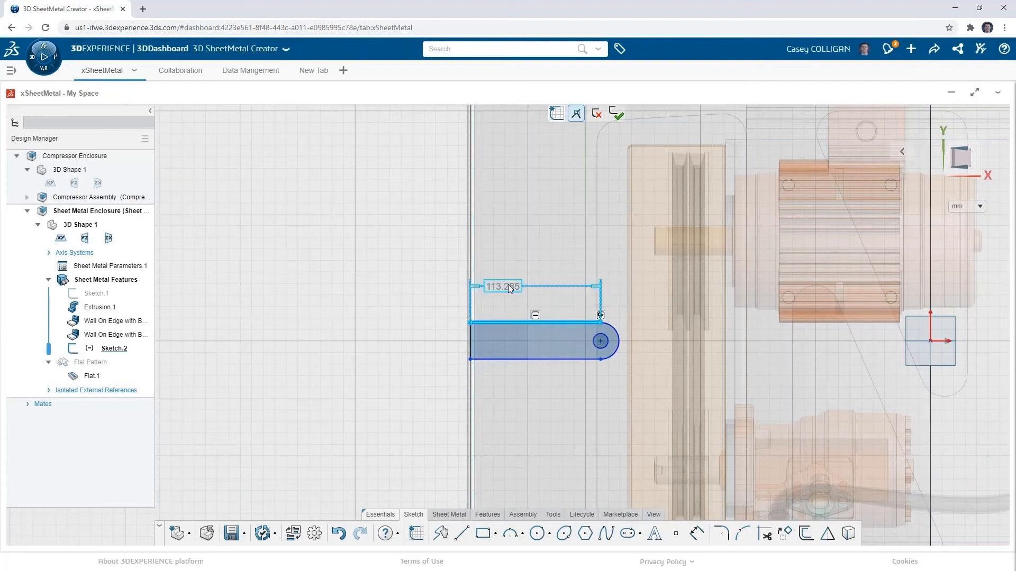
pyautogui.write('100')
pyautogui.press('Return')
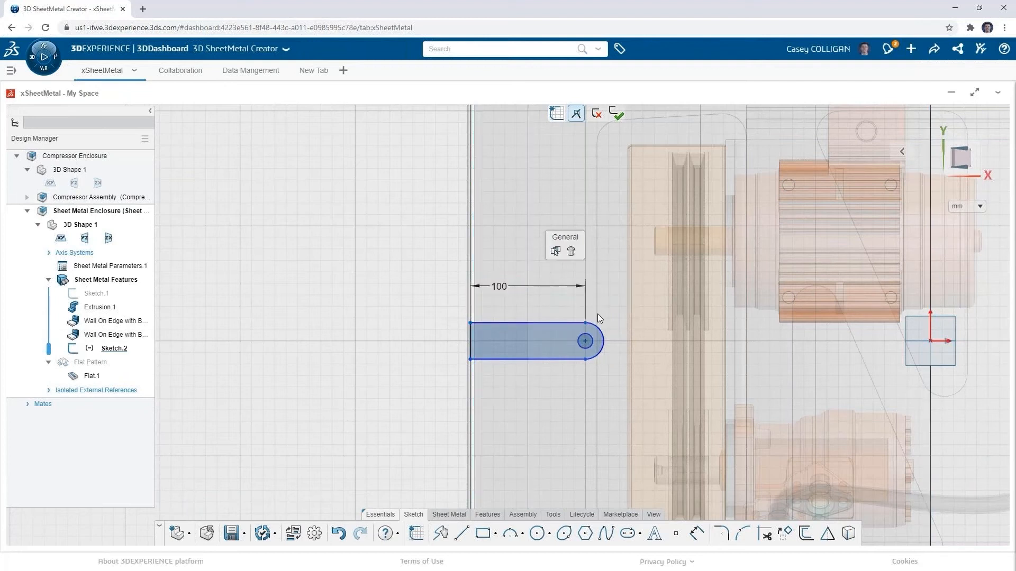
pyautogui.doubleClick(633, 342)
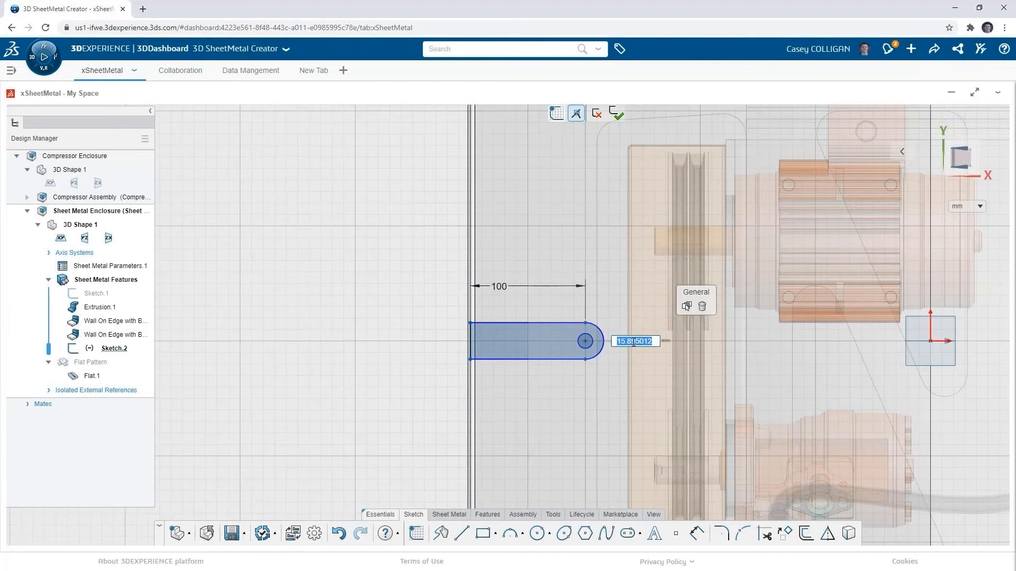
pyautogui.write('25')
pyautogui.press('Return')
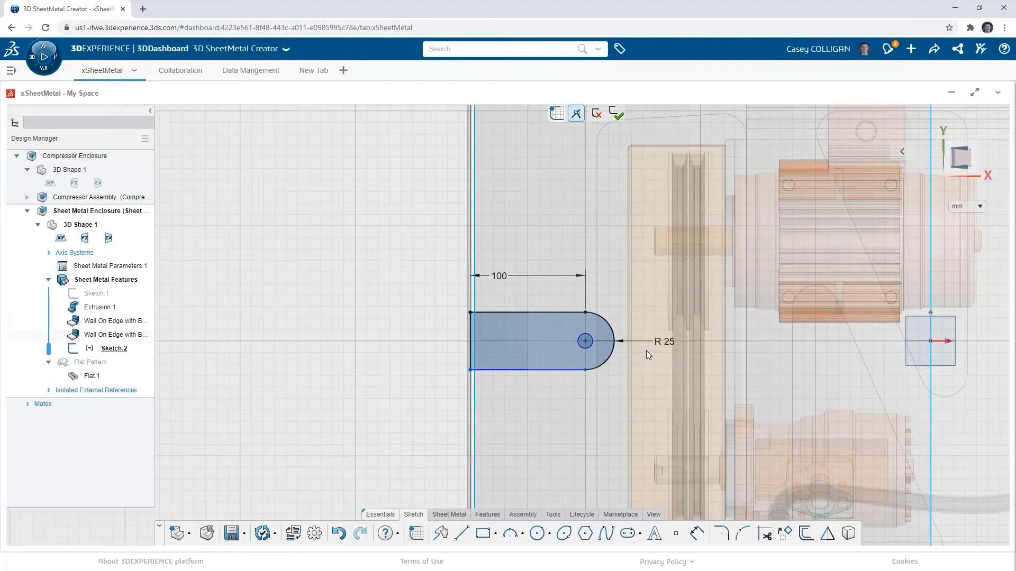
# - Set the hole's diameter to 25 mm and constrain the end arc's two endpoints to be vertically aligned
pyautogui.click(593, 347)
pyautogui.click(630, 318)
pyautogui.write('25')
pyautogui.press('Return')
pyautogui.click(580, 370)
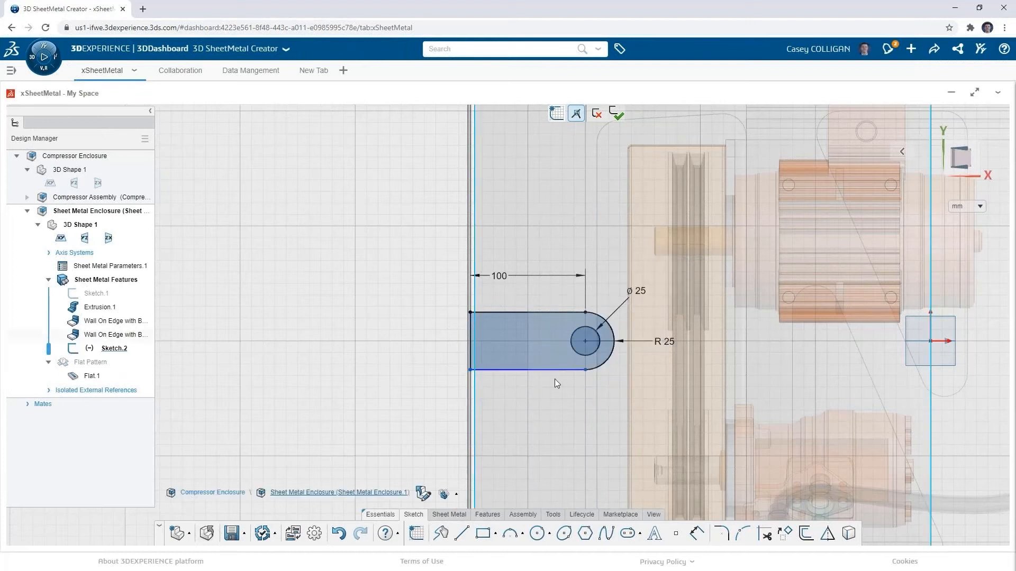
pyautogui.click(585, 369)
pyautogui.click(585, 312)
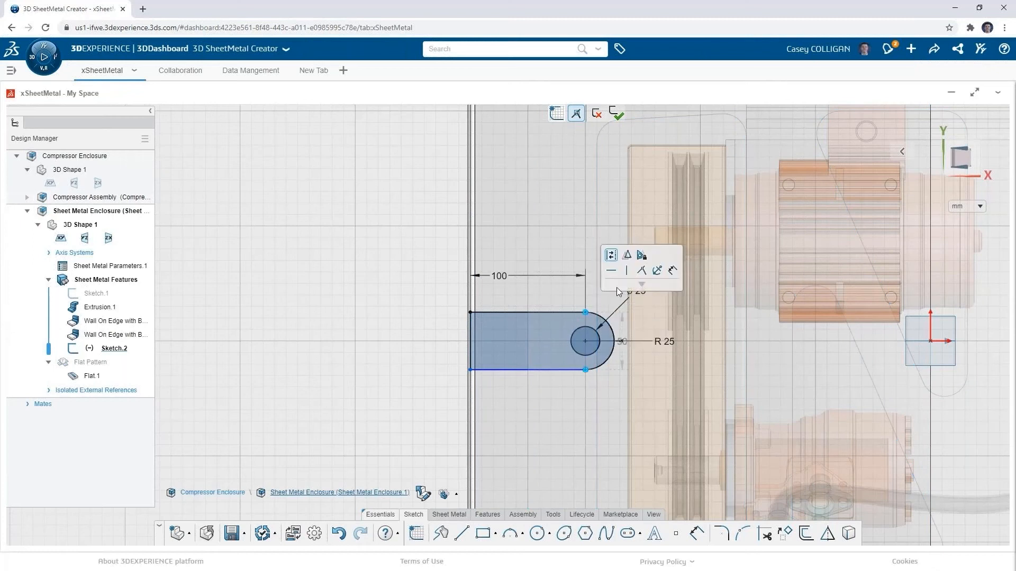
pyautogui.click(626, 270)
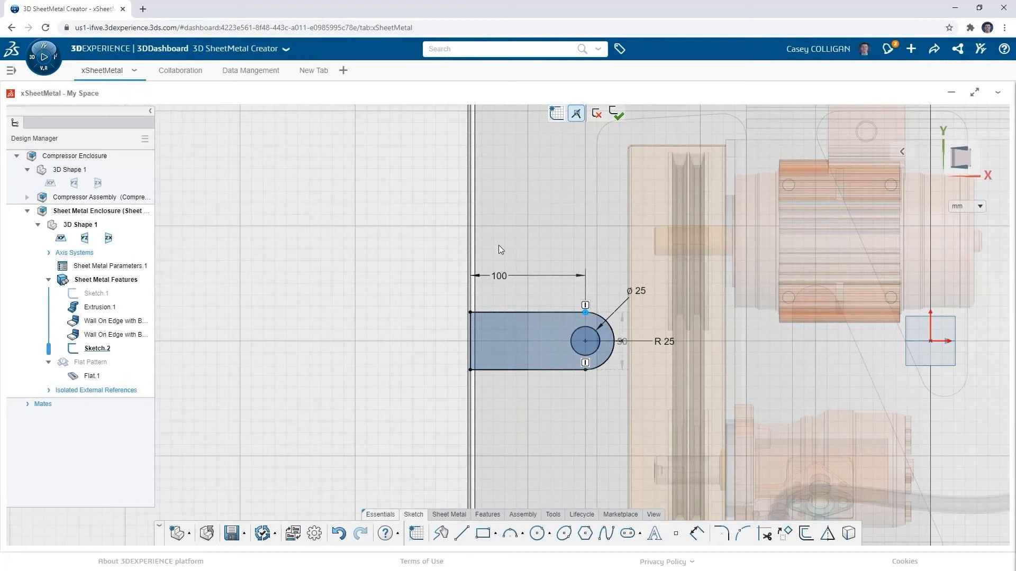
# - Create a sketch-based Wall on Edge on the back panel's top edge using the tab profile, with the material side flipped and a 0-degree angle
pyautogui.click(470, 297)
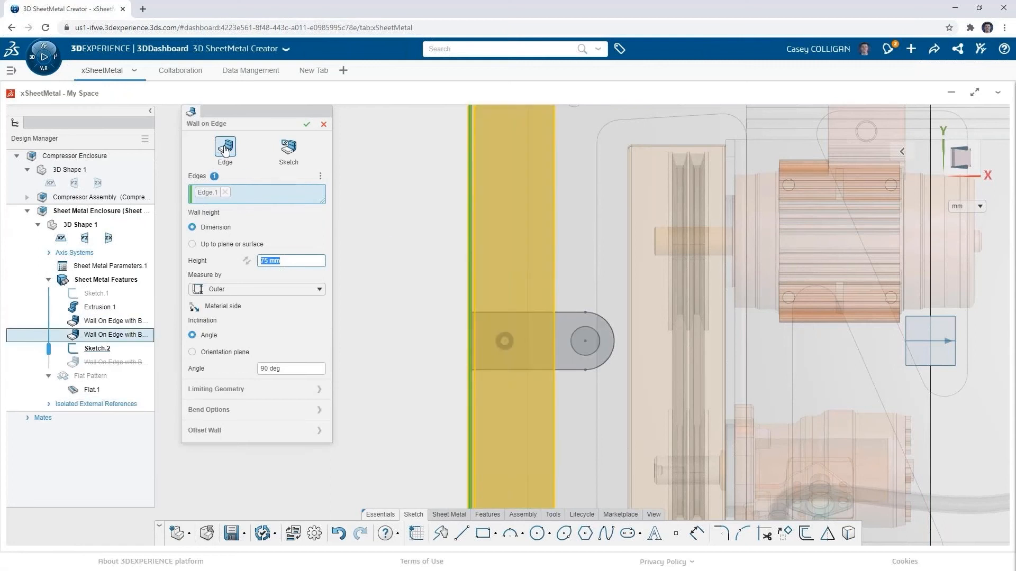
pyautogui.click(289, 147)
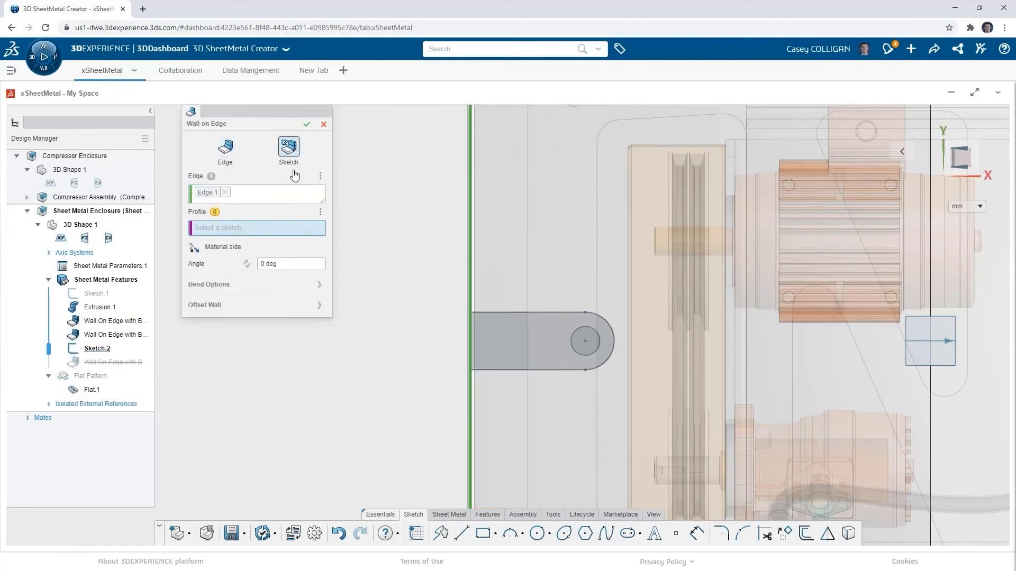
pyautogui.click(519, 316)
pyautogui.scroll(-3, 482, 462)
pyautogui.moveTo(486, 465); pyautogui.dragTo(346, 209, button='middle')
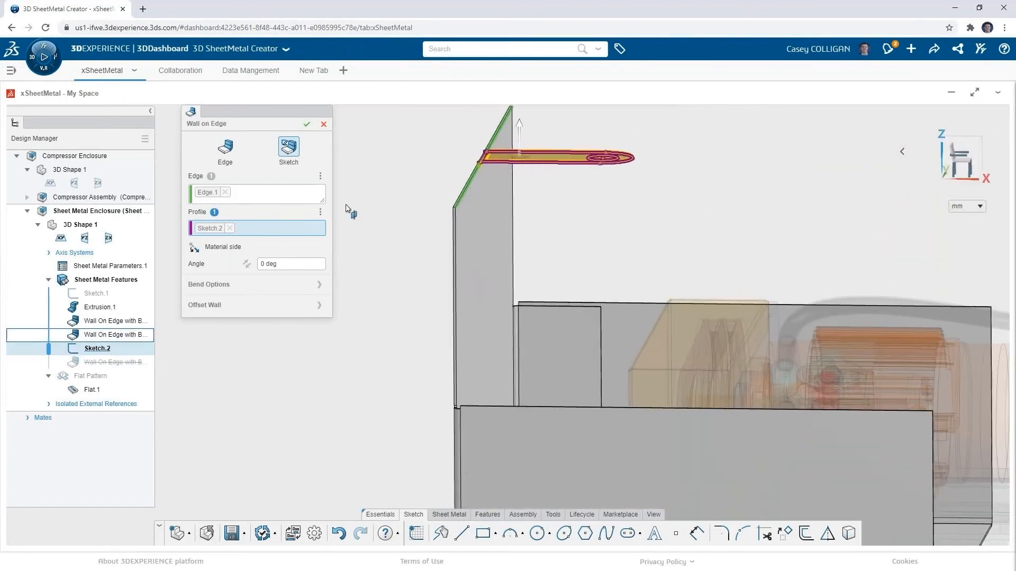
pyautogui.click(195, 248)
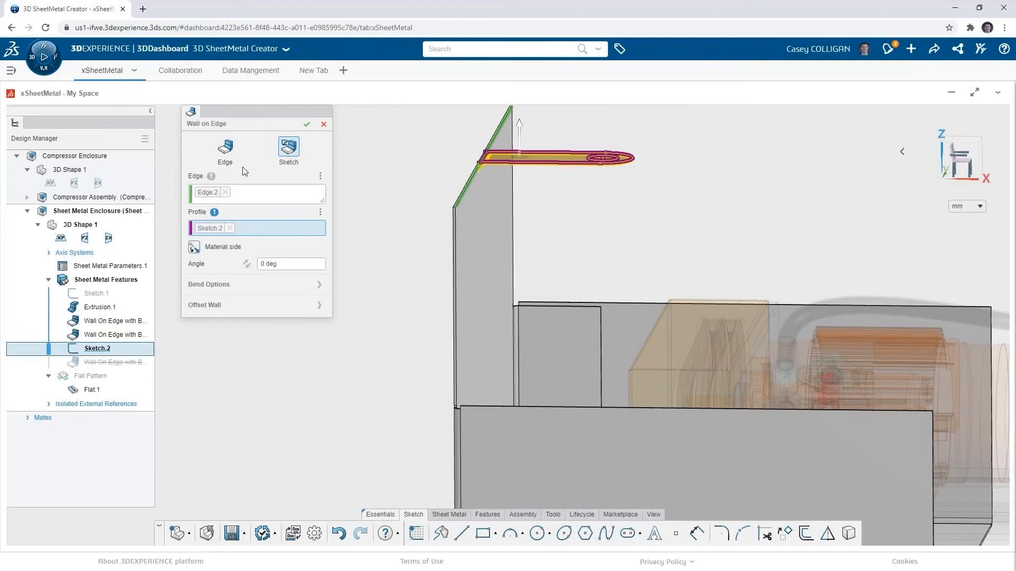
pyautogui.click(306, 125)
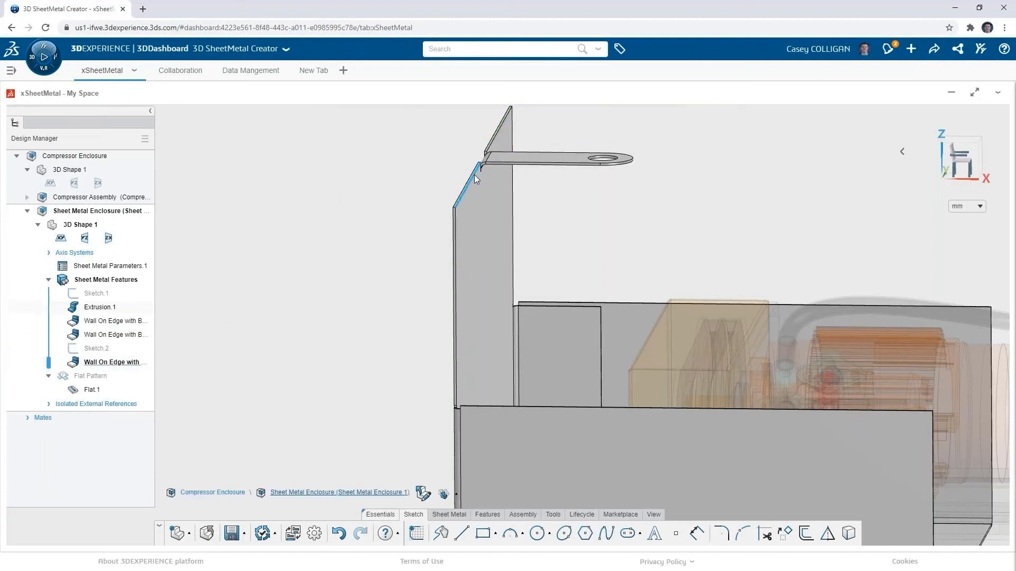
pyautogui.scroll(-3, 541, 364)
pyautogui.moveTo(564, 347); pyautogui.dragTo(461, 405, button='middle')
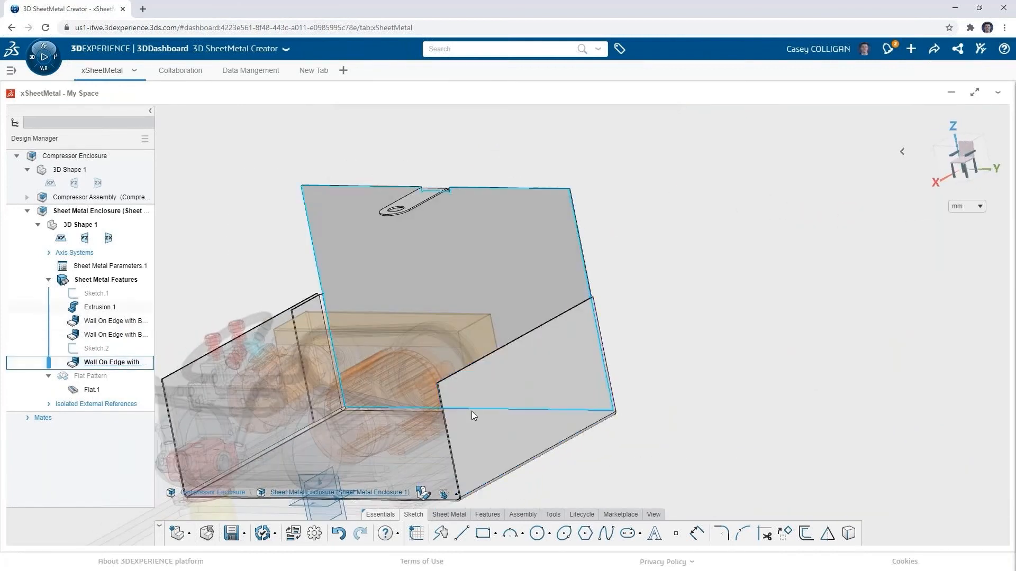
# - Apply a Distance Angle sheet metal chamfer of 125 mm at 45 degrees to both upper corners of the back panel
pyautogui.click(449, 514)
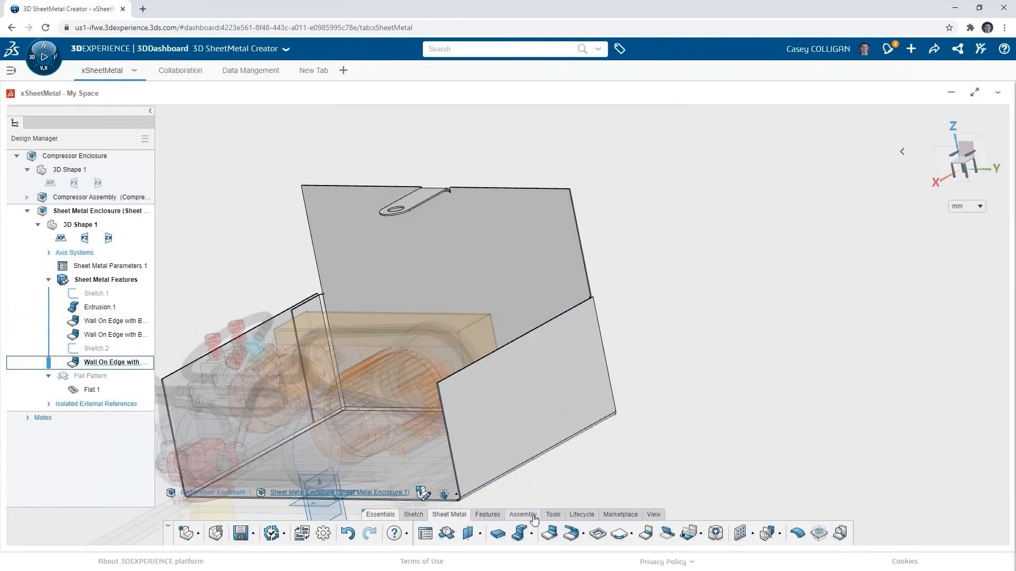
pyautogui.click(631, 534)
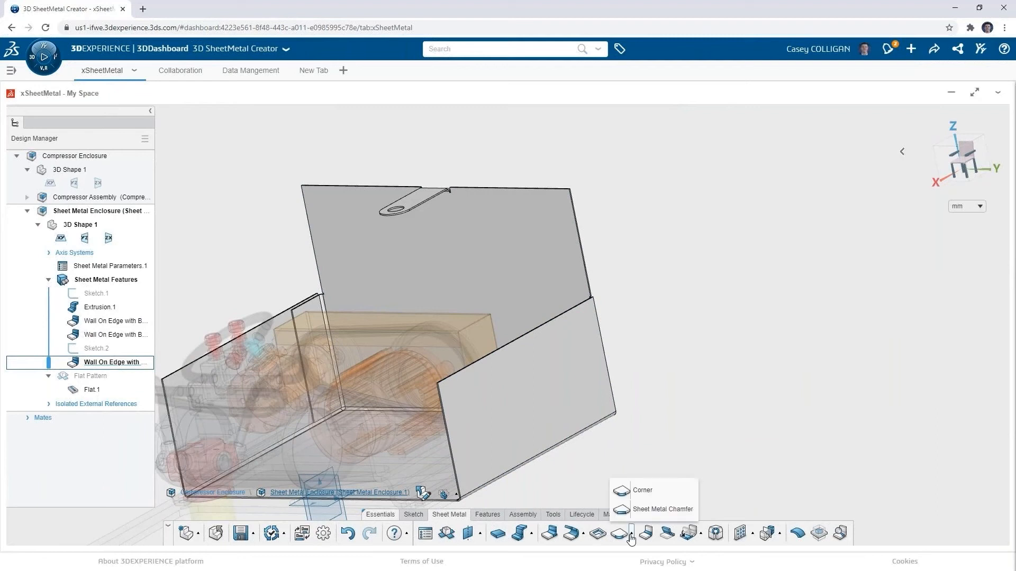
pyautogui.click(648, 509)
pyautogui.scroll(2, 519, 332)
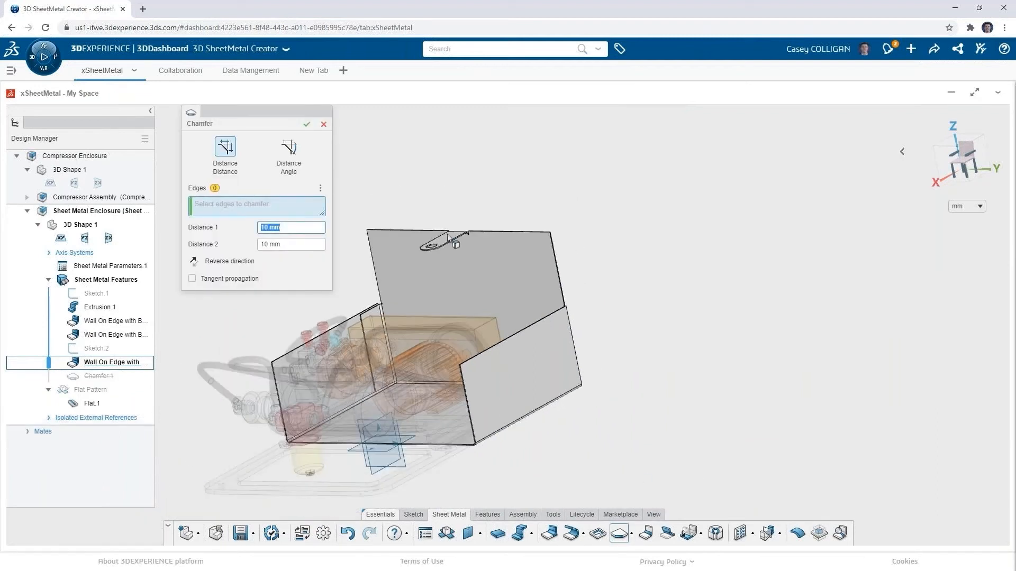
pyautogui.scroll(-1, 446, 234)
pyautogui.click(574, 233)
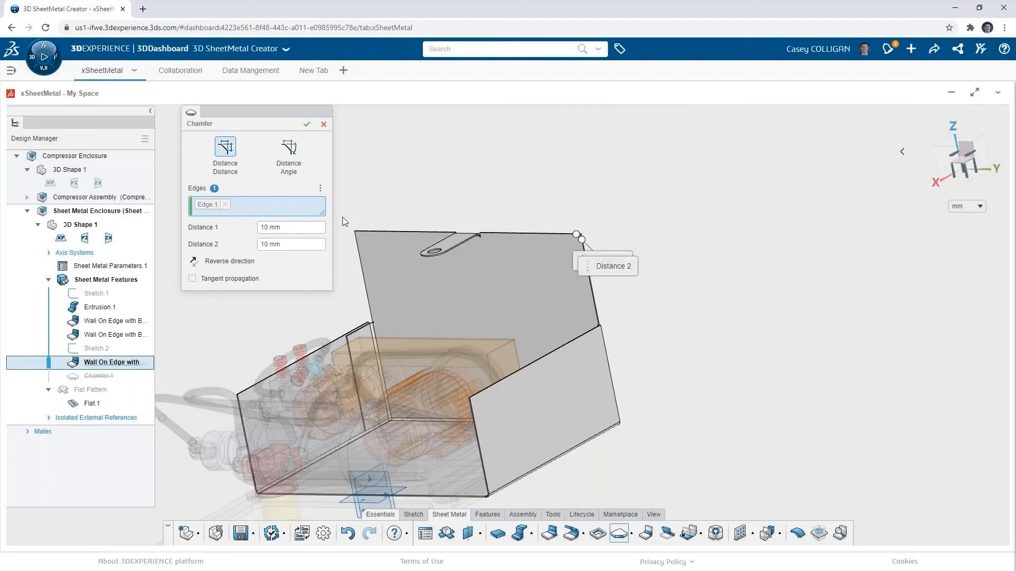
pyautogui.click(353, 232)
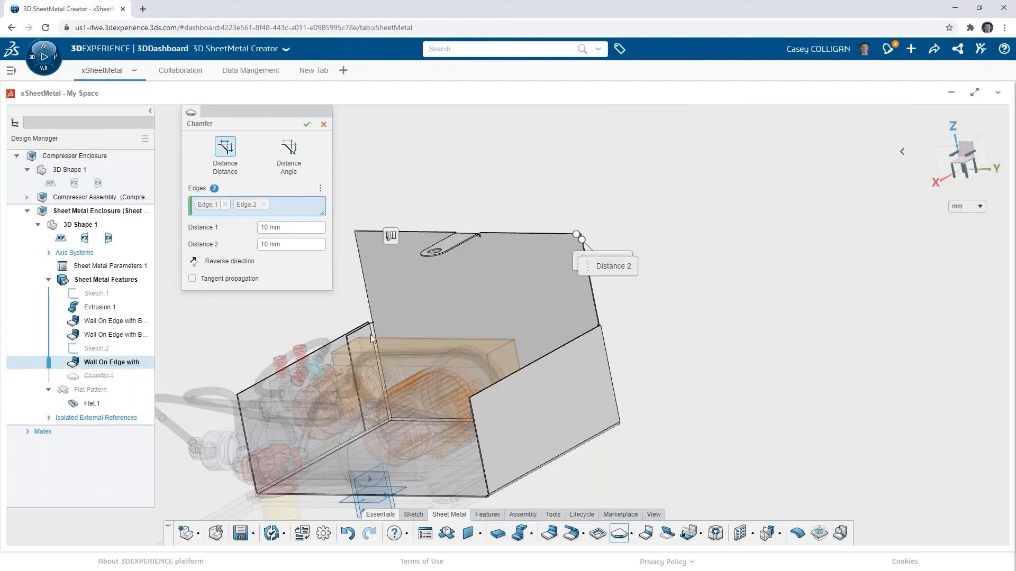
pyautogui.click(288, 148)
pyautogui.click(291, 226)
pyautogui.write('125')
pyautogui.press('Return')
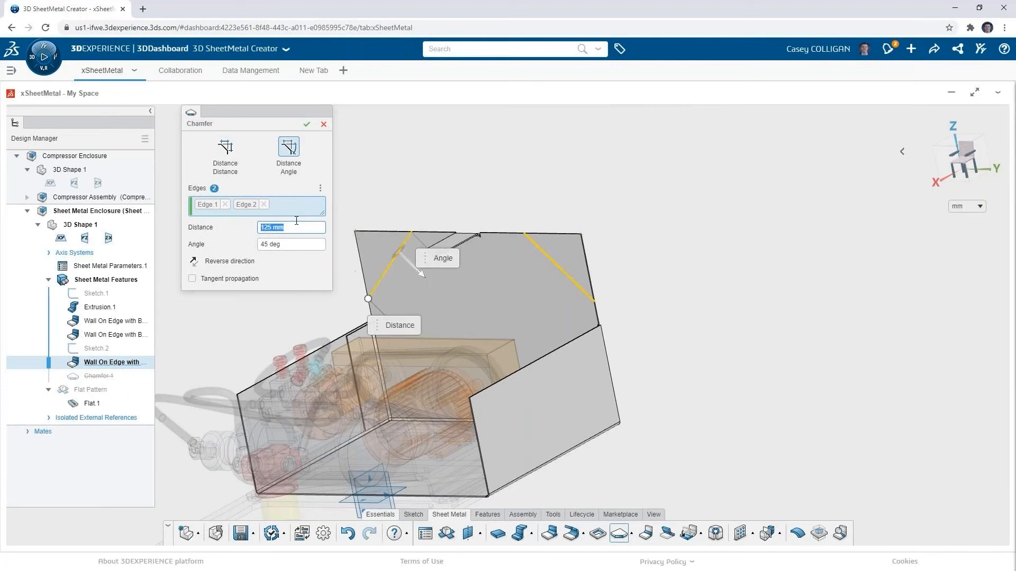
pyautogui.press('Return')
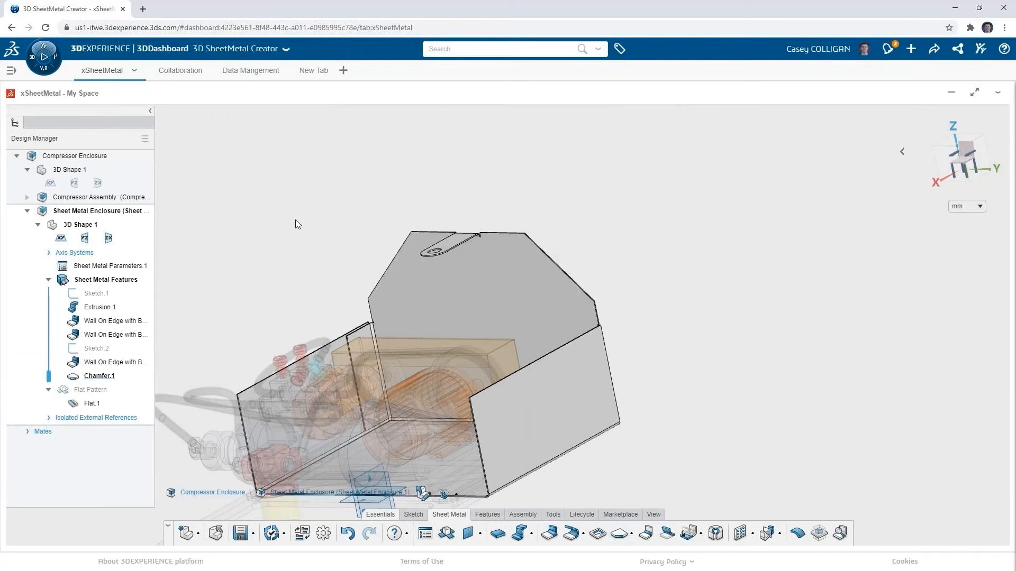
pyautogui.moveTo(342, 343); pyautogui.dragTo(466, 352, button='middle')
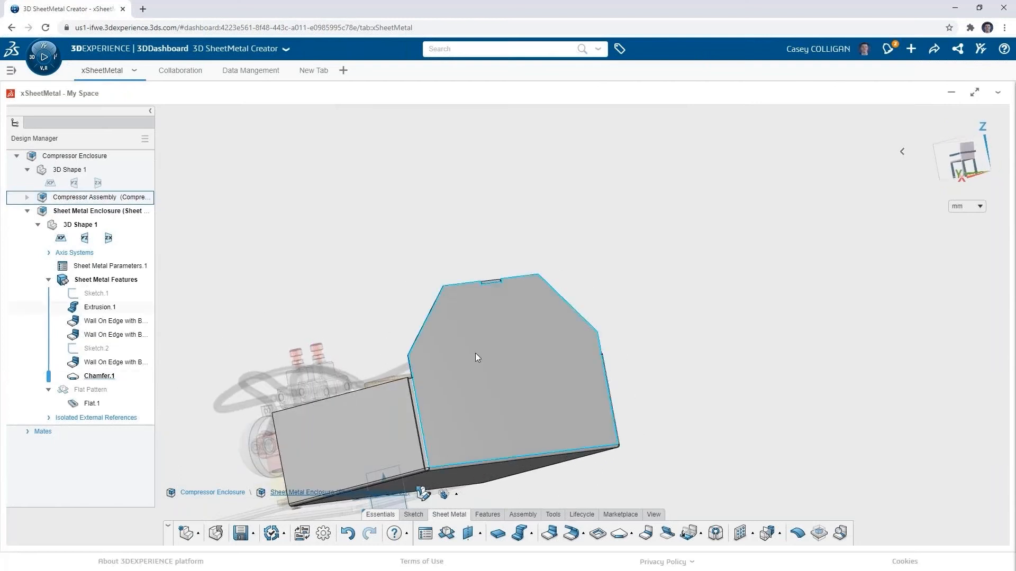
# - Open a sketch on the back panel's outer face and draw a horizontal slot left of the vertical centreline
pyautogui.click(475, 353)
pyautogui.click(517, 313)
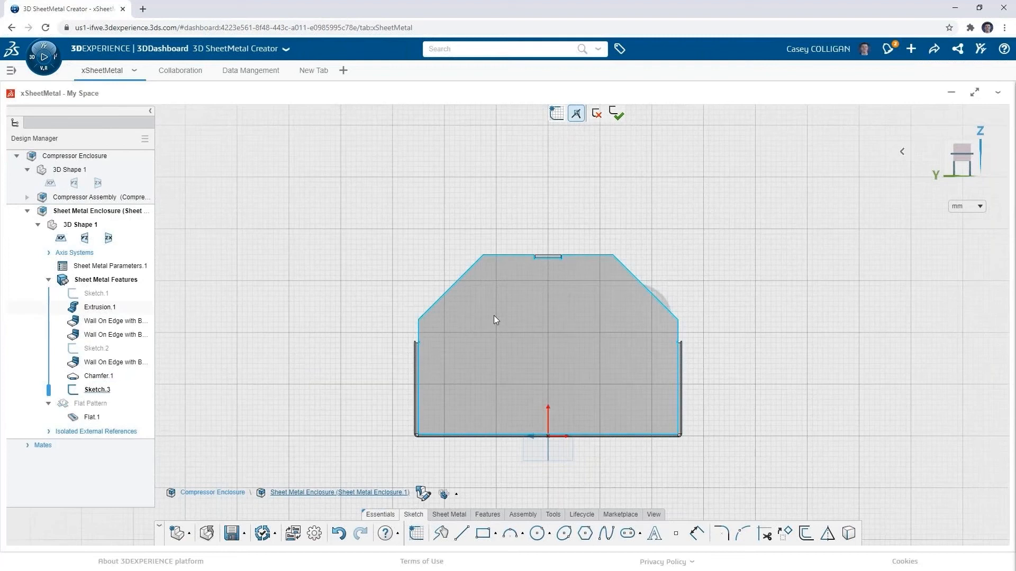
pyautogui.click(628, 534)
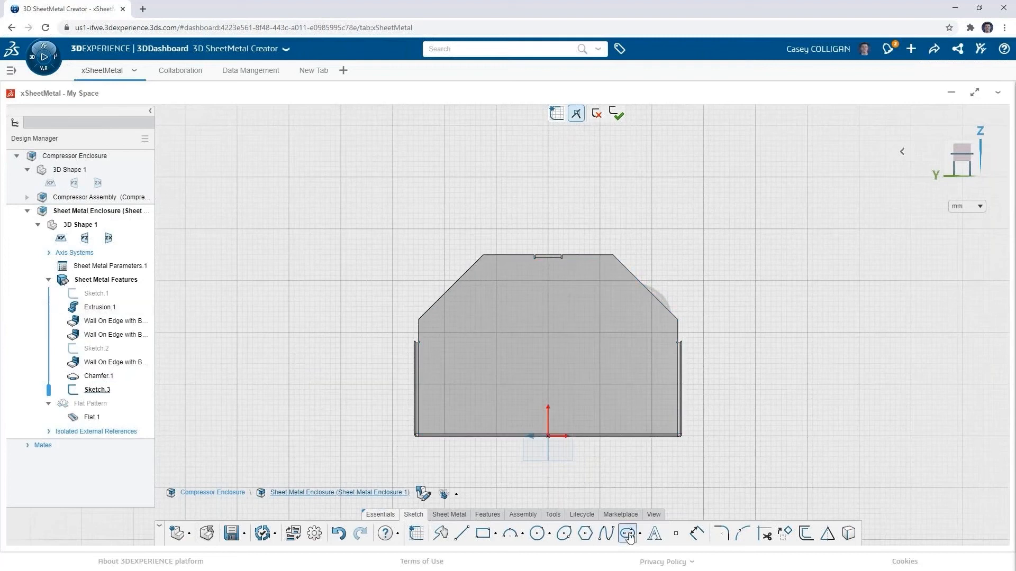
pyautogui.click(479, 325)
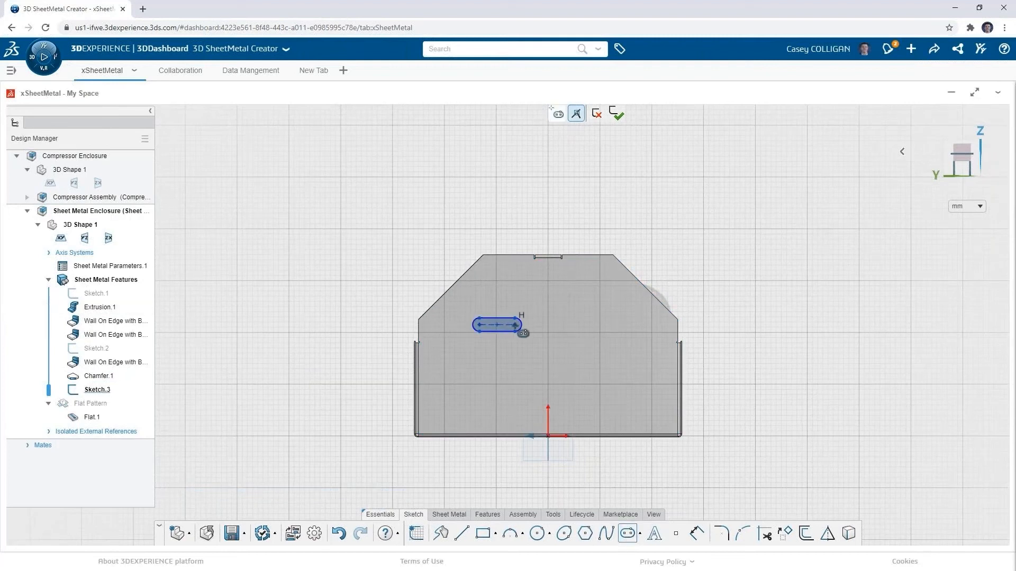
pyautogui.click(516, 325)
pyautogui.click(521, 320)
# - Dimension the slot's centre-to-centre length at 100 mm
pyautogui.scroll(3, 532, 326)
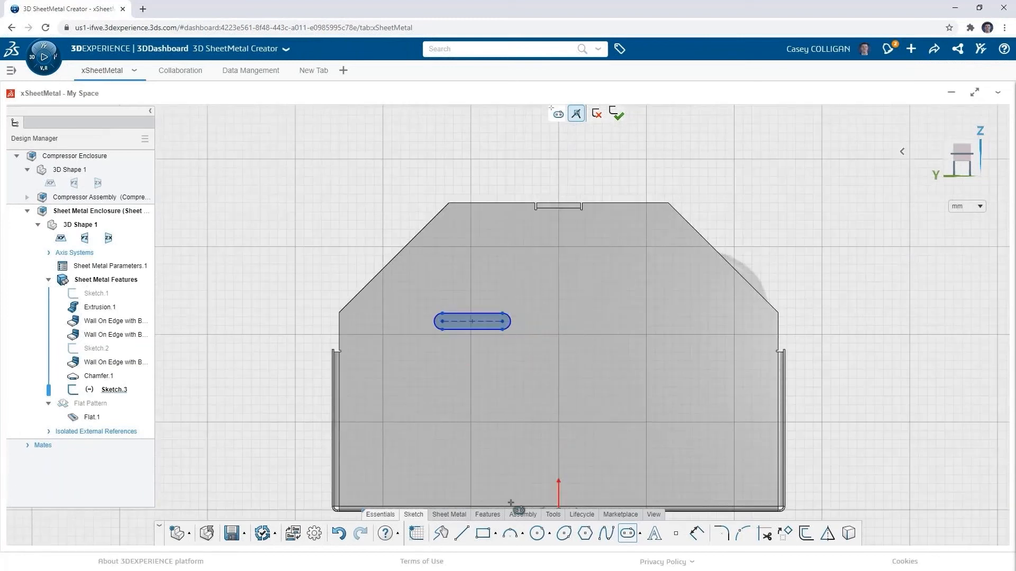
pyautogui.click(696, 534)
pyautogui.click(463, 322)
pyautogui.click(473, 278)
pyautogui.write('100')
pyautogui.press('Return')
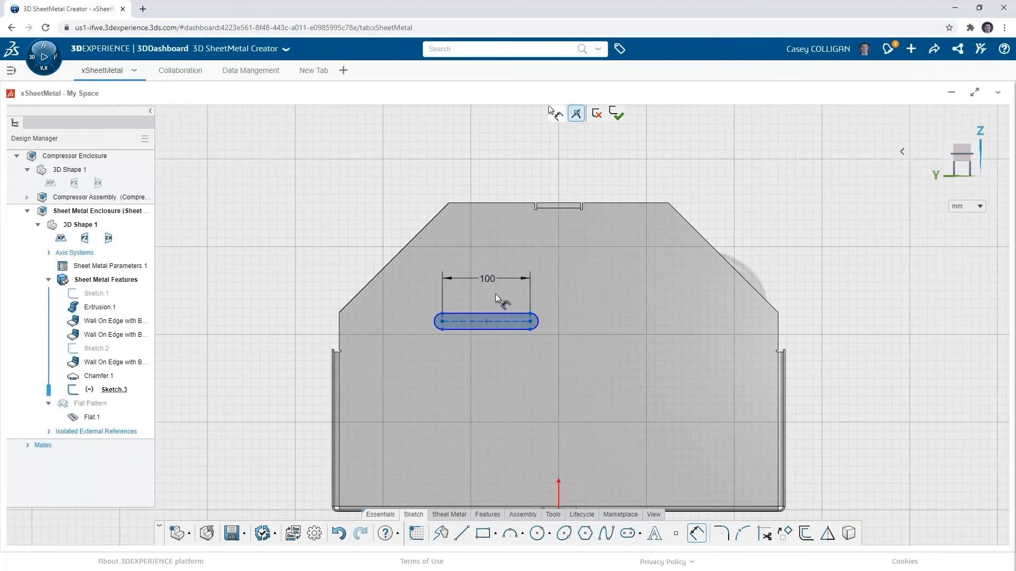
# - Dimension the slot's midpoint at 100 mm horizontally from the sketch's vertical axis
pyautogui.scroll(-2, 565, 492)
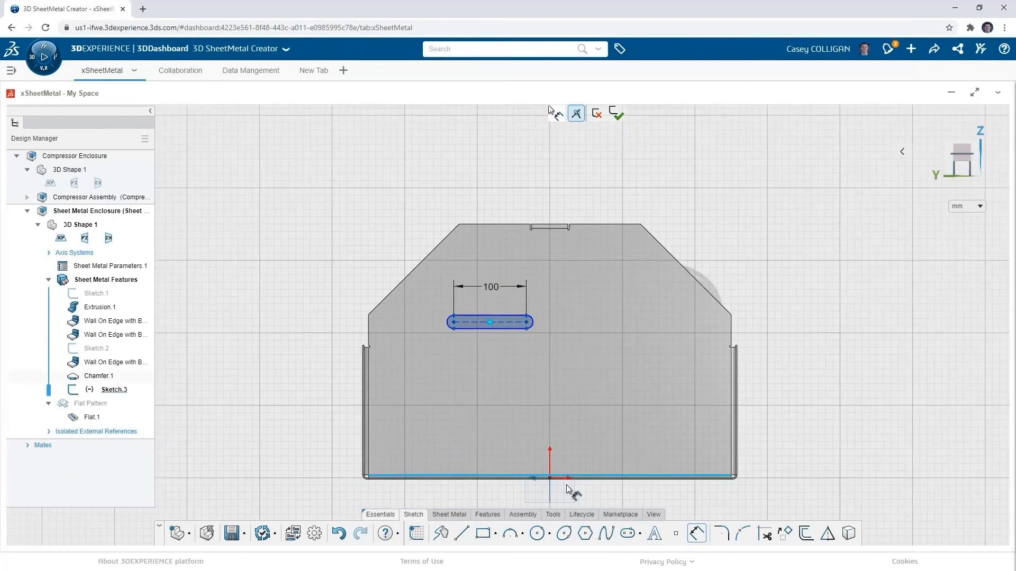
pyautogui.click(549, 328)
pyautogui.click(535, 248)
pyautogui.write('100')
pyautogui.press('Return')
# - Set the slot's end radius to 5 mm and its height above the panel's bottom to 225 mm
pyautogui.click(520, 326)
pyautogui.click(540, 307)
pyautogui.write('5')
pyautogui.press('Return')
pyautogui.click(493, 321)
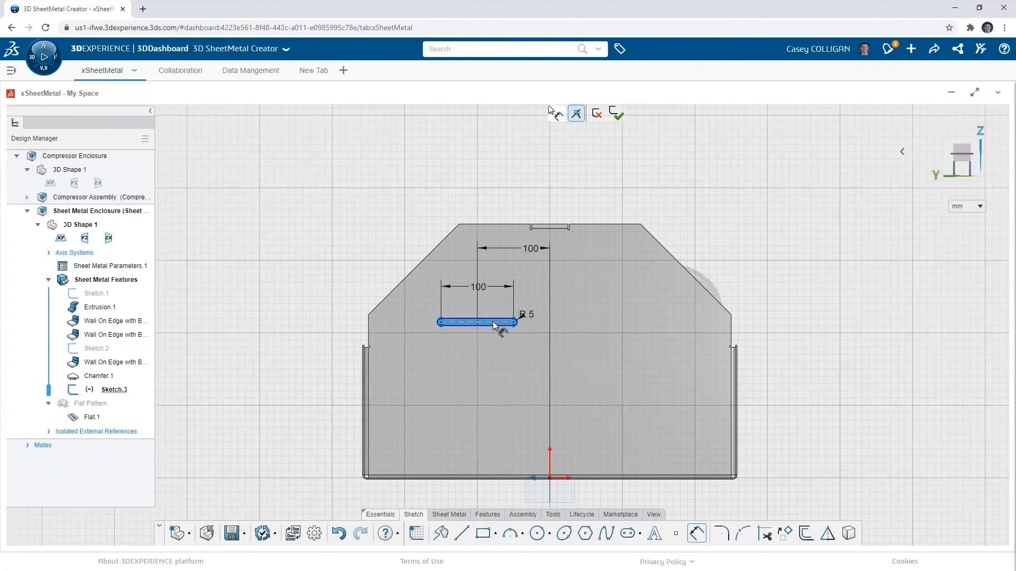
pyautogui.click(558, 479)
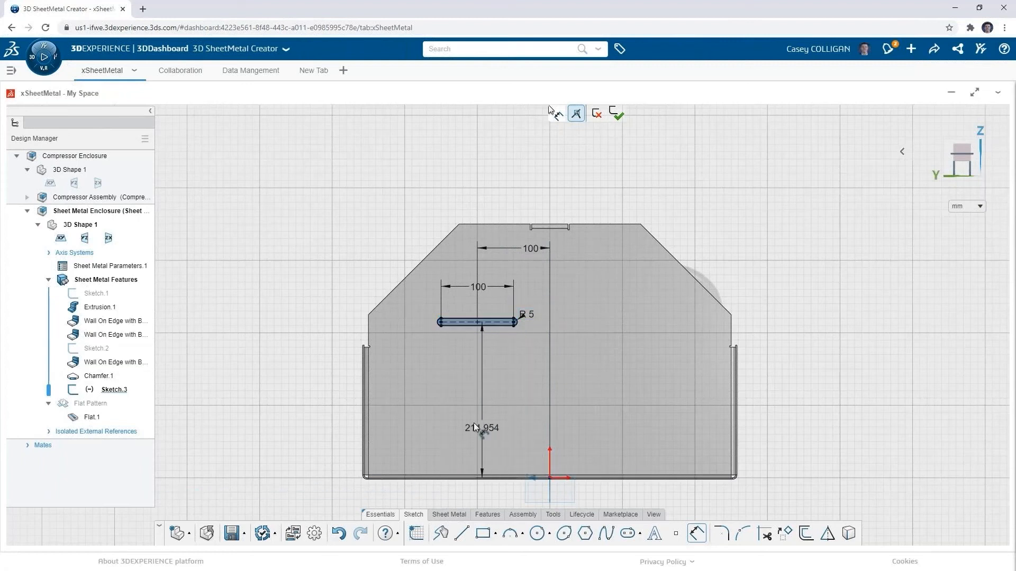
pyautogui.click(470, 421)
pyautogui.write('225')
pyautogui.press('Return')
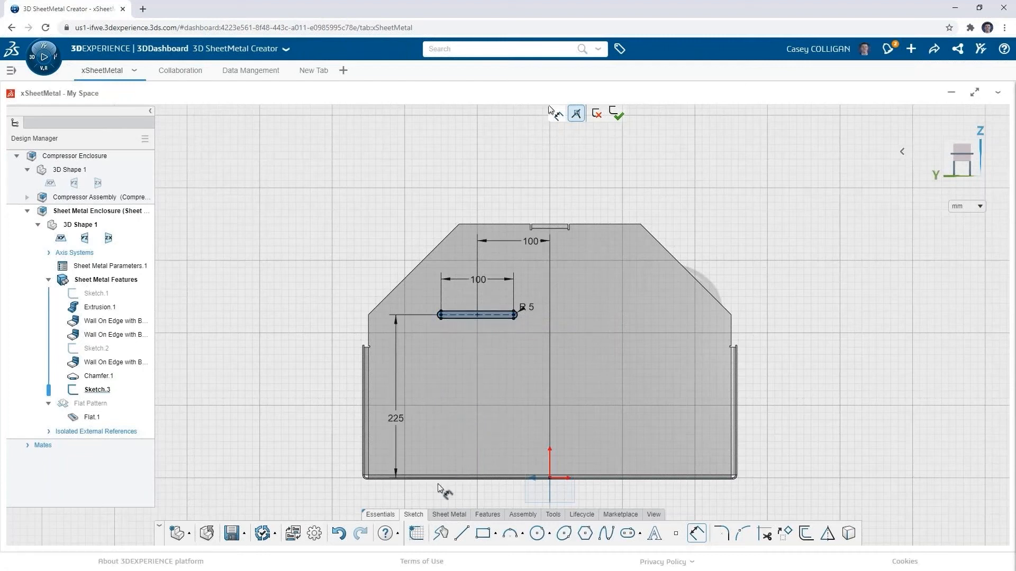
# - Create a Standard Cutout through the back panel from the slot sketch, linked to the sheet thickness
pyautogui.click(449, 514)
pyautogui.click(600, 534)
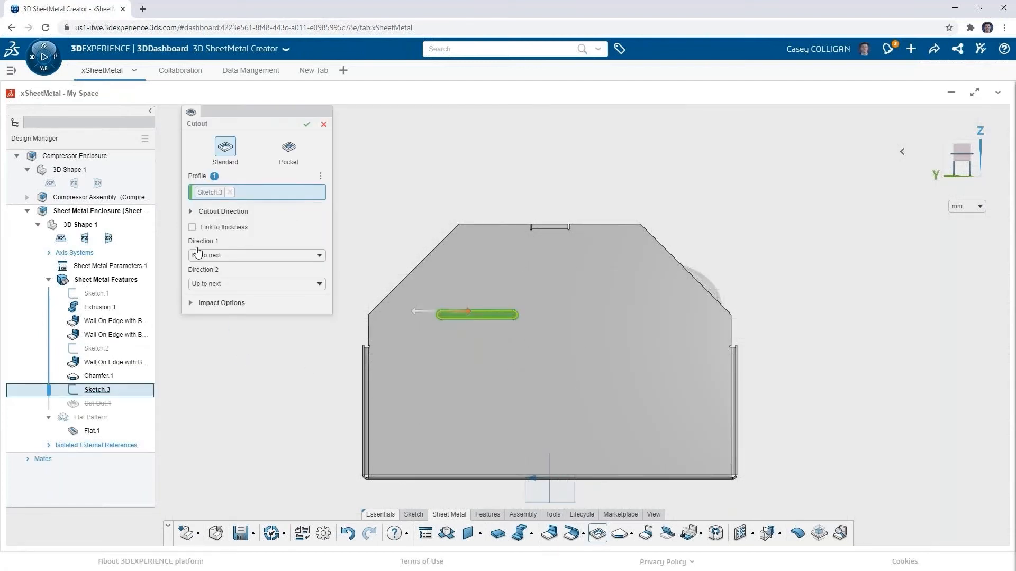
pyautogui.click(192, 228)
pyautogui.click(306, 124)
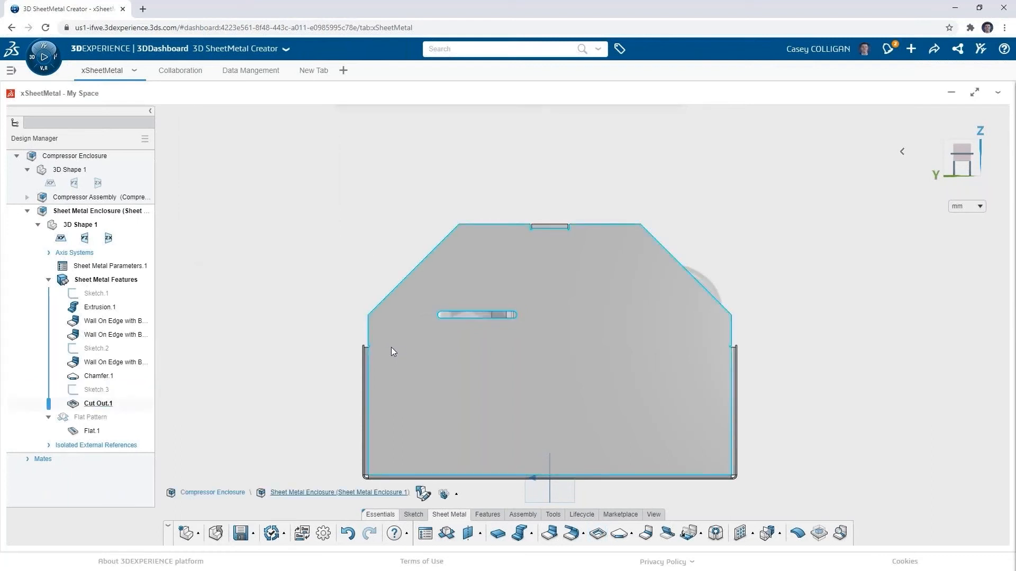
# - Set up a Rectangular Pattern of the slot cutout along the back panel's top edge with 2 instances, 200 mm spacing and the direction reversed
pyautogui.click(740, 534)
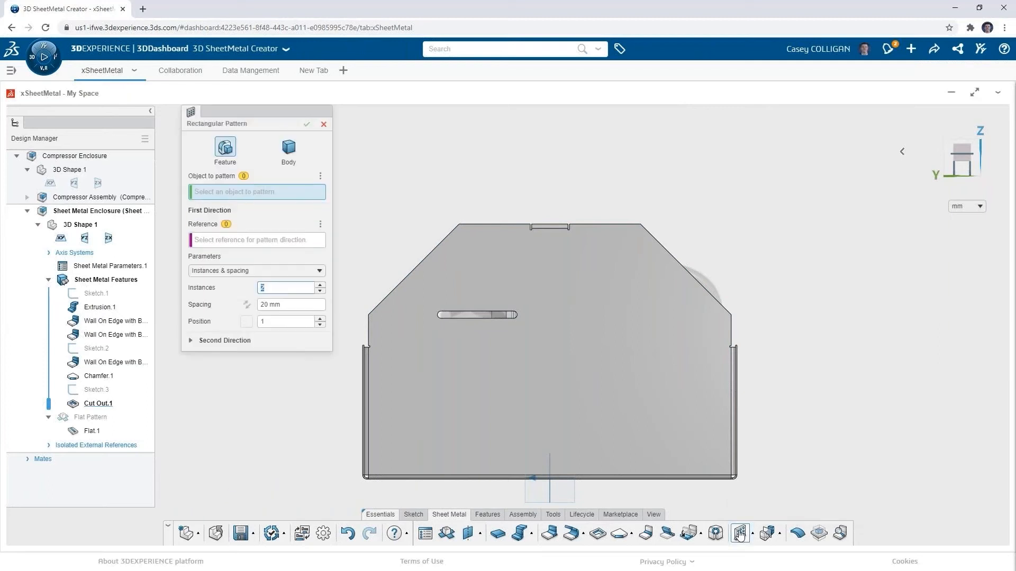
pyautogui.click(508, 224)
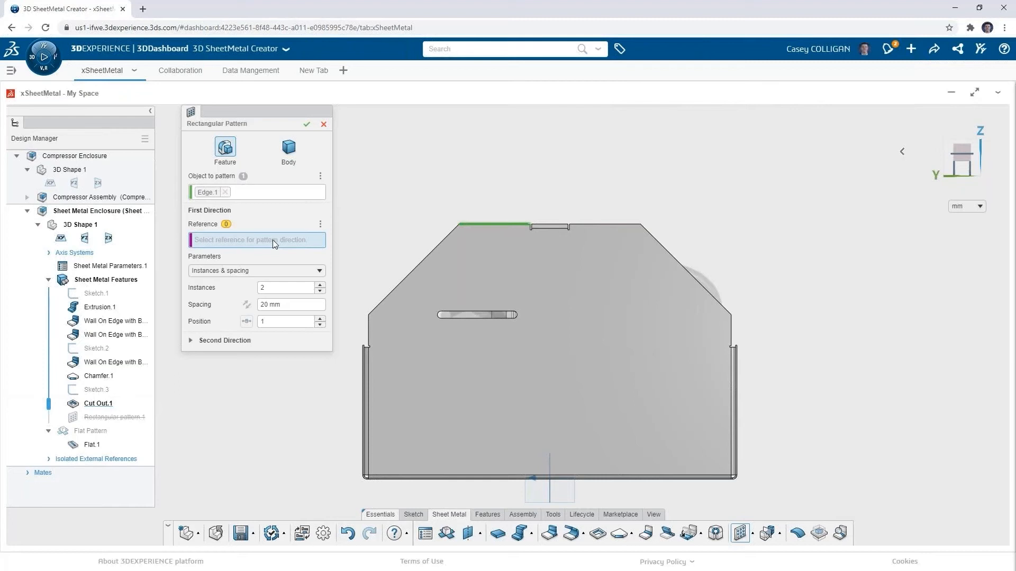
pyautogui.click(225, 192)
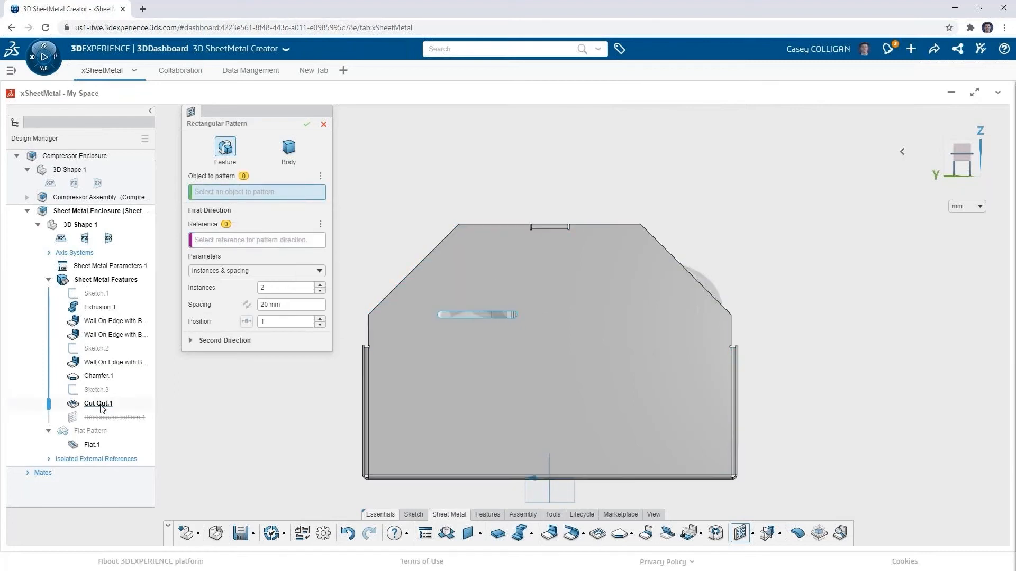
pyautogui.click(99, 404)
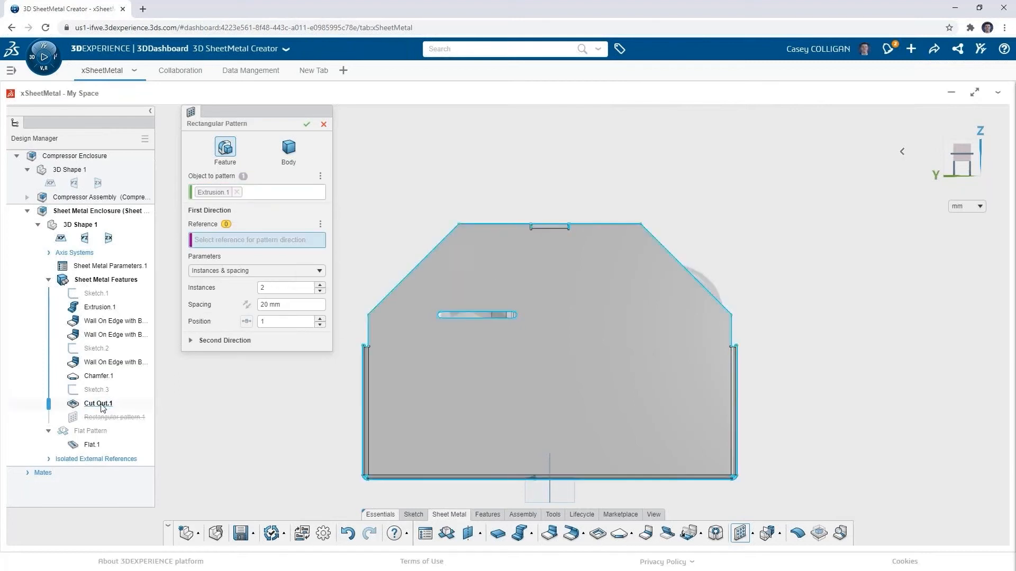
pyautogui.click(501, 223)
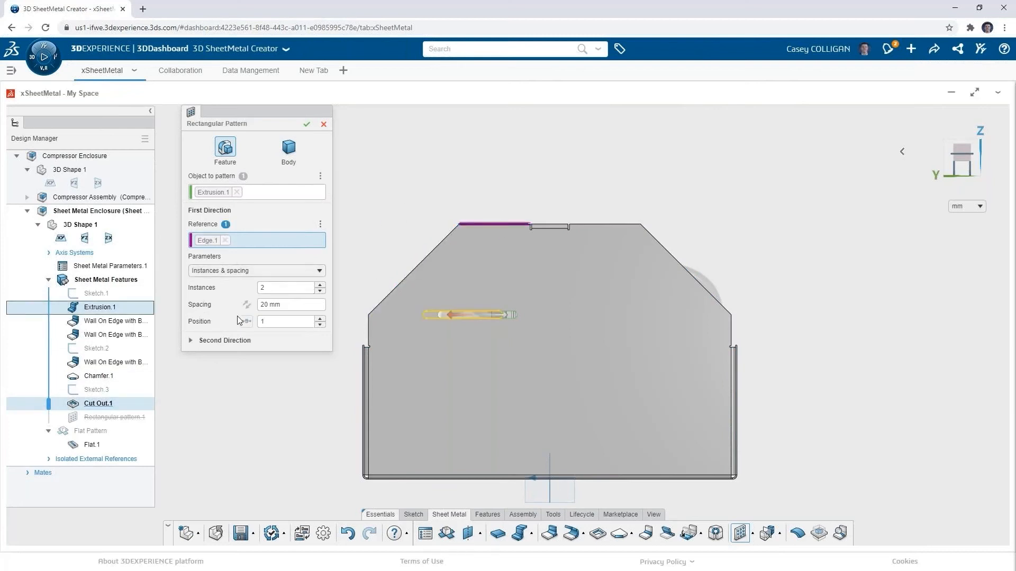
pyautogui.click(293, 305)
pyautogui.write('200')
pyautogui.press('Return')
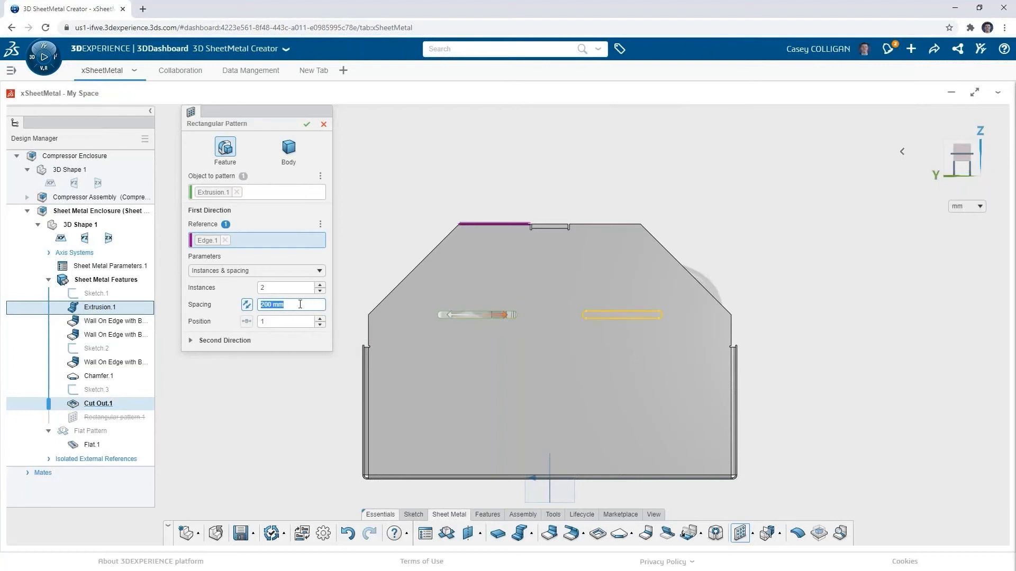
# - Add a second pattern direction downward along the panel's vertical side edge with 5 instances at 40 mm spacing, and create the pattern
pyautogui.click(201, 340)
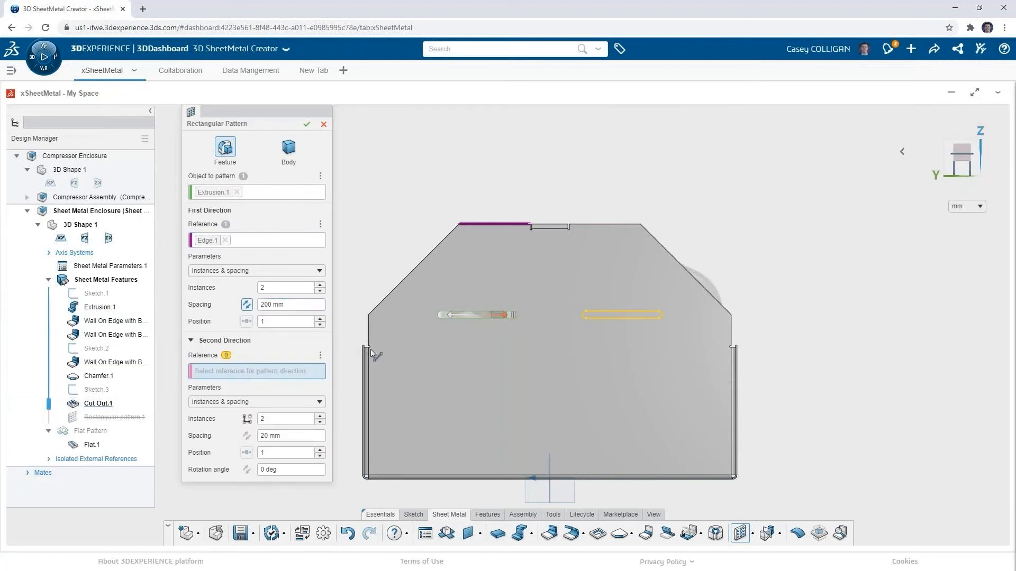
pyautogui.click(369, 335)
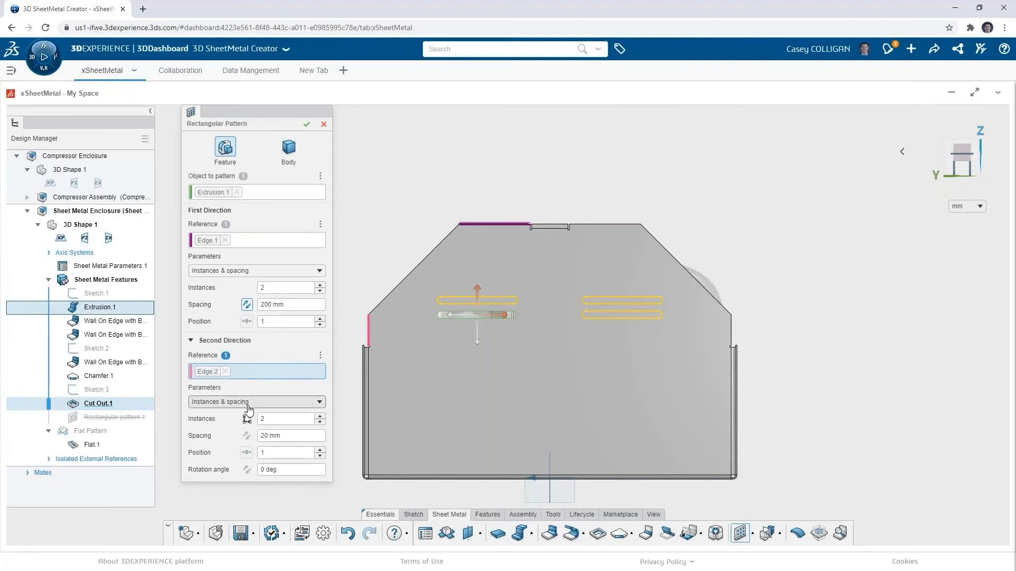
pyautogui.click(277, 436)
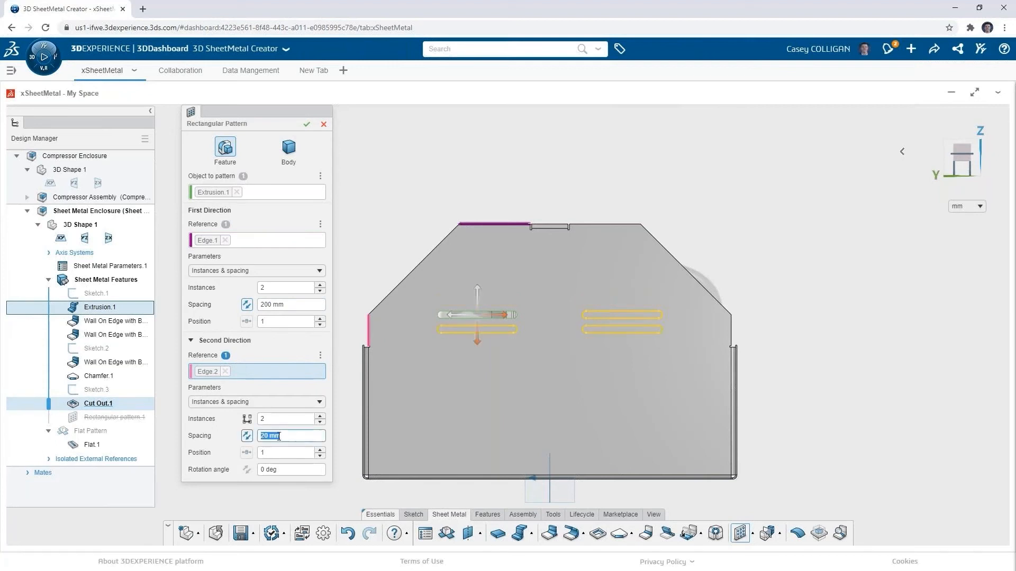
pyautogui.write('40')
pyautogui.press('Return')
pyautogui.click(320, 416)
pyautogui.click(320, 416)
pyautogui.click(320, 416)
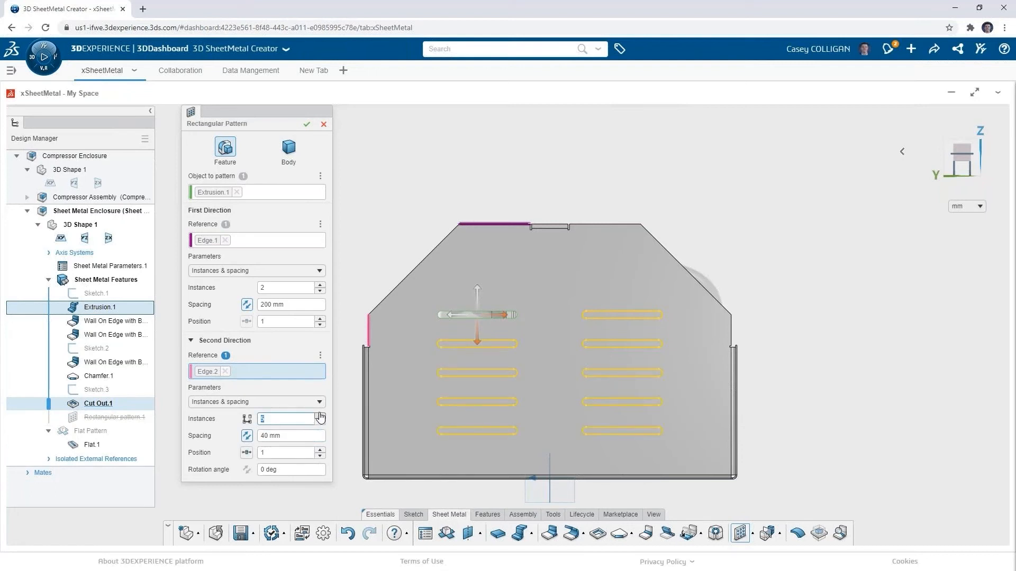
pyautogui.click(307, 126)
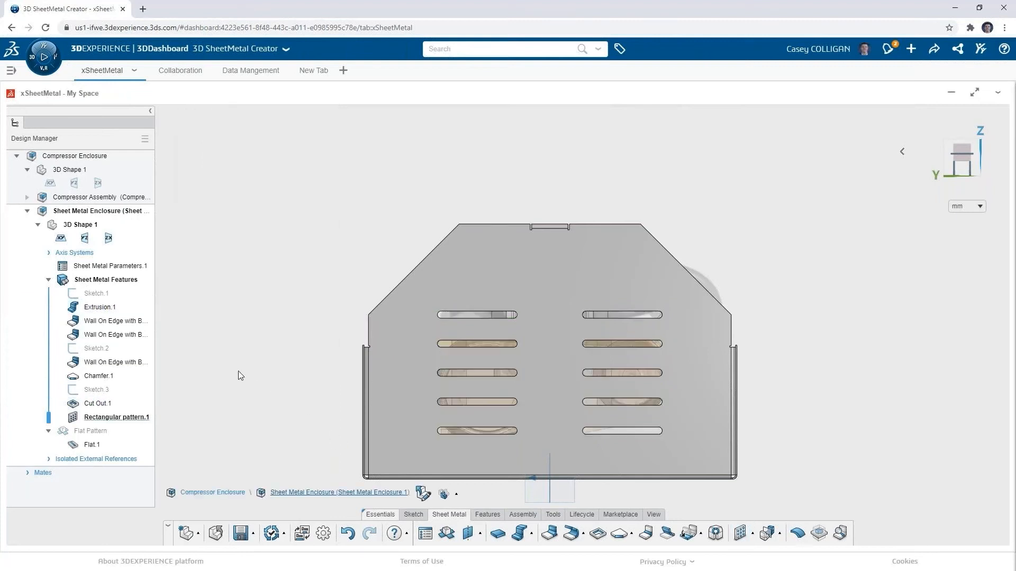
# - Mirror the whole sheet metal body about the yz plane
pyautogui.moveTo(231, 360); pyautogui.dragTo(430, 400, button='middle')
pyautogui.scroll(-2, 497, 415)
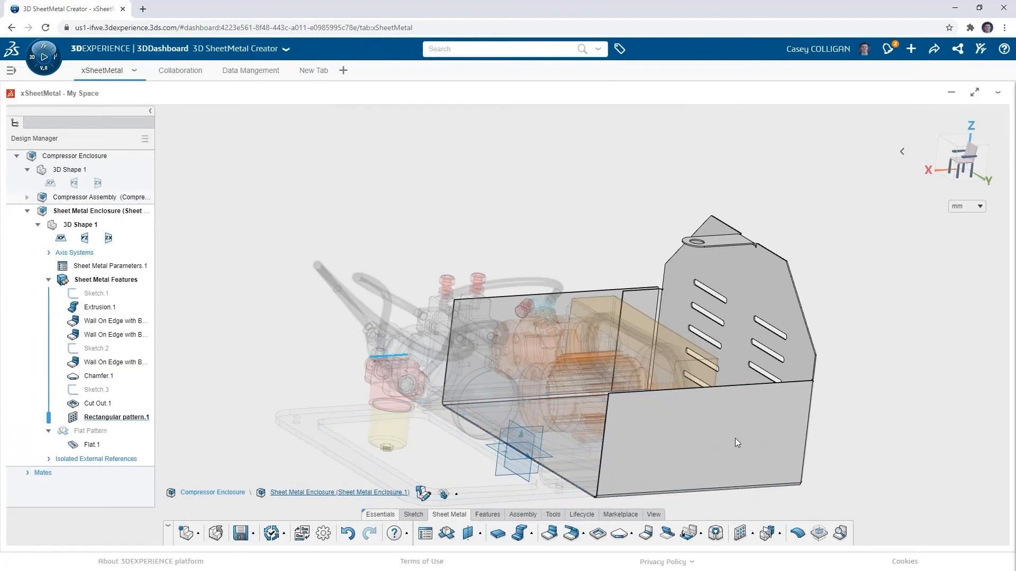
pyautogui.click(766, 532)
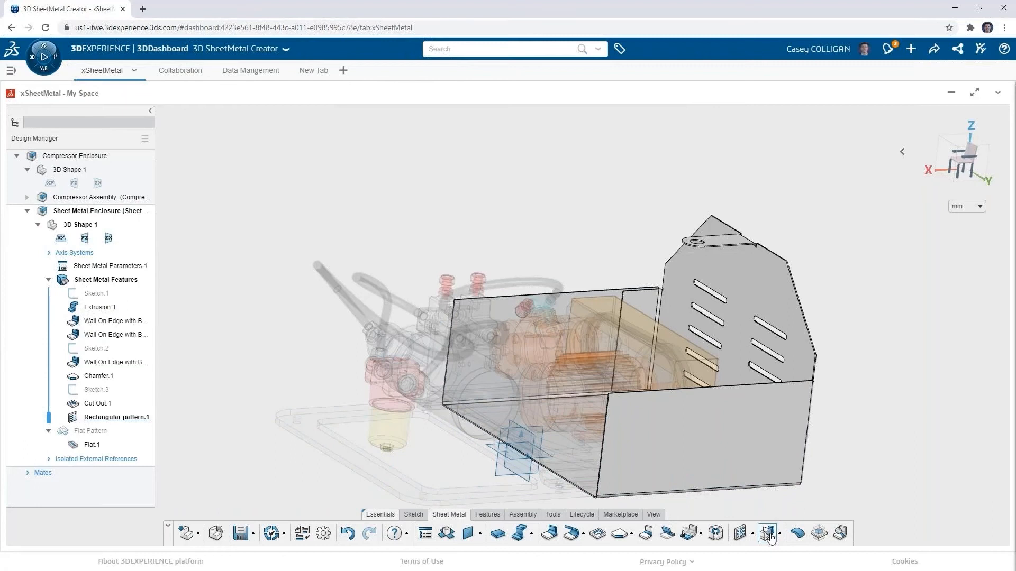
pyautogui.click(521, 468)
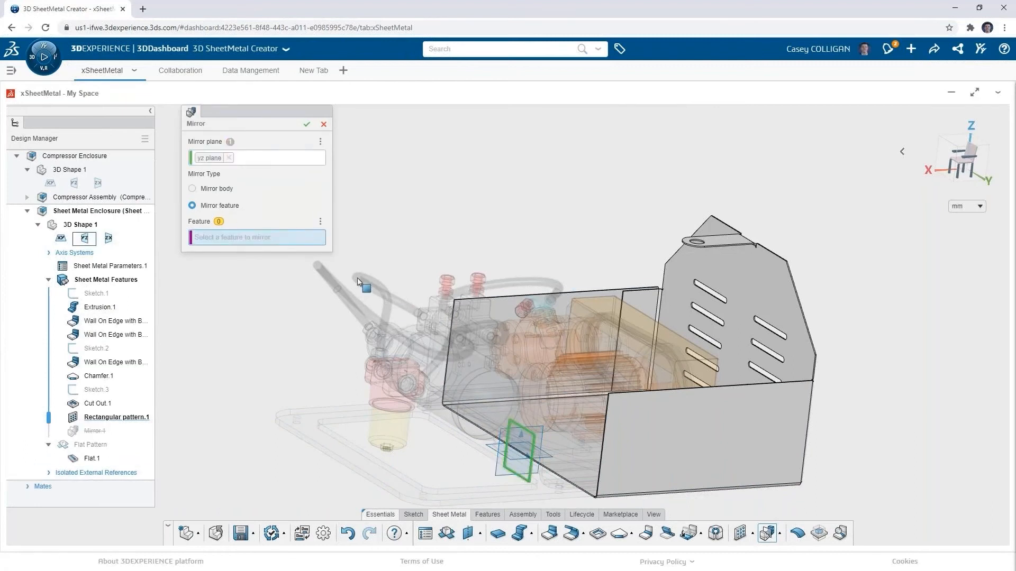
pyautogui.click(221, 191)
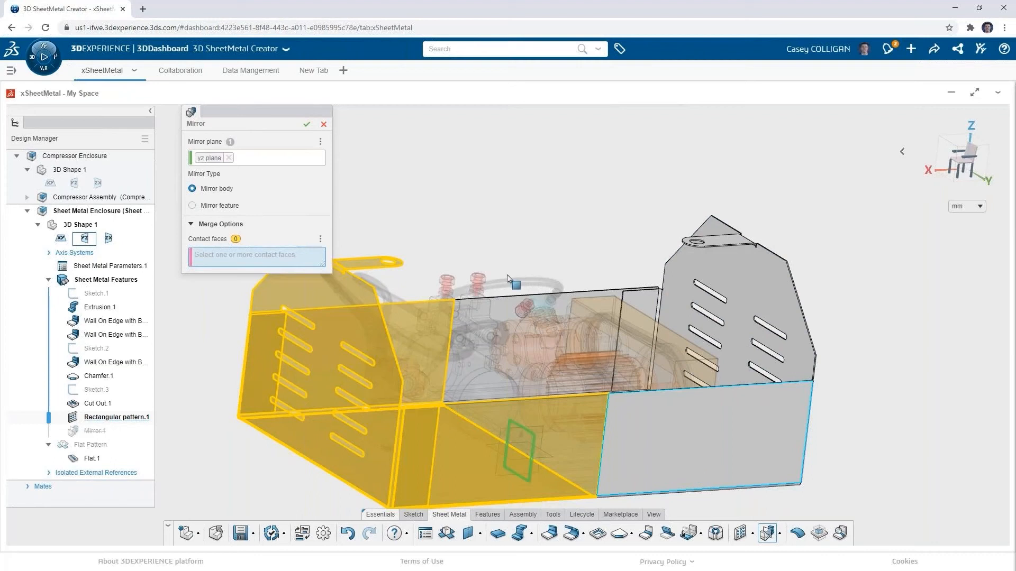
pyautogui.click(308, 123)
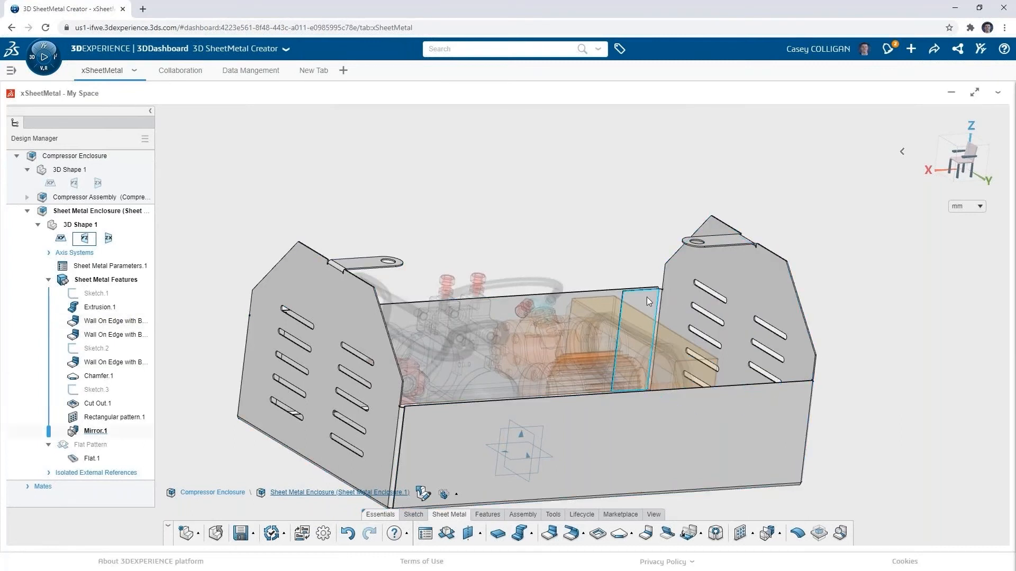
# - Open a sketch on the outer side wall face and draw a circle about 15.3 mm in diameter near the upper corner beside the slotted panel
pyautogui.click(790, 400)
pyautogui.click(815, 361)
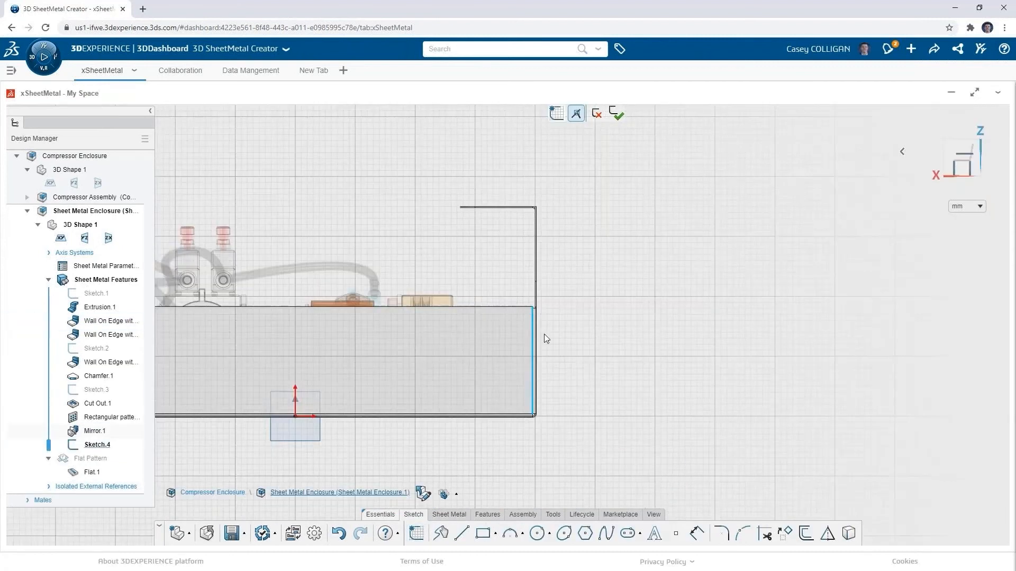
pyautogui.click(538, 534)
pyautogui.scroll(5, 535, 312)
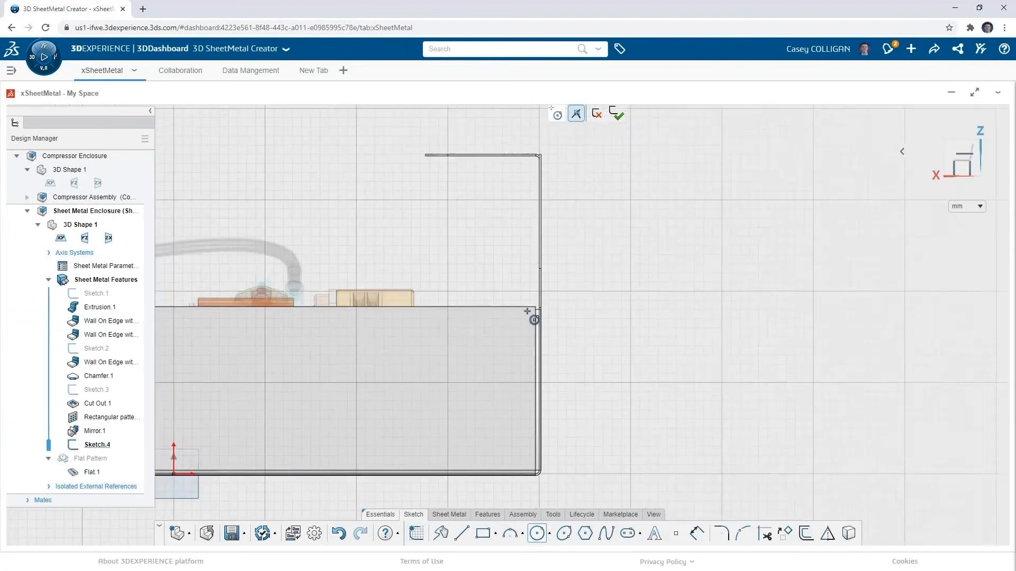
pyautogui.click(519, 330)
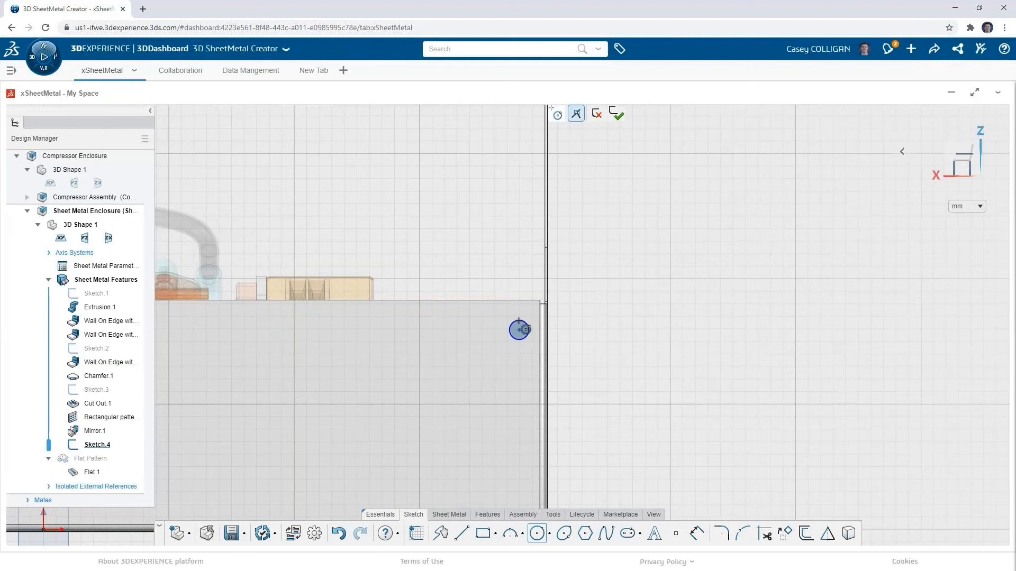
pyautogui.click(538, 534)
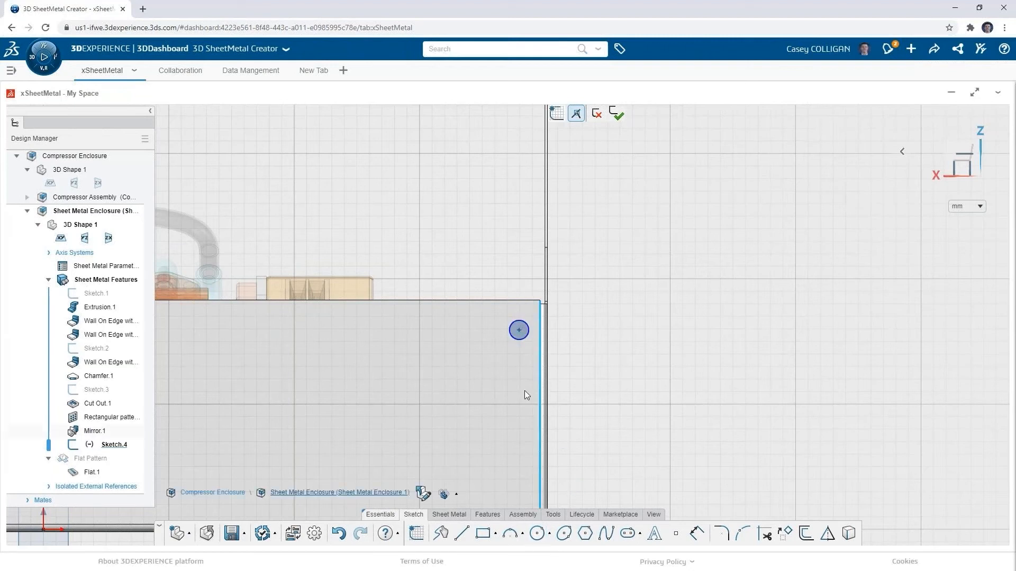
# - Set the circle's diameter to 12.5 mm
pyautogui.click(528, 337)
pyautogui.doubleClick(562, 296)
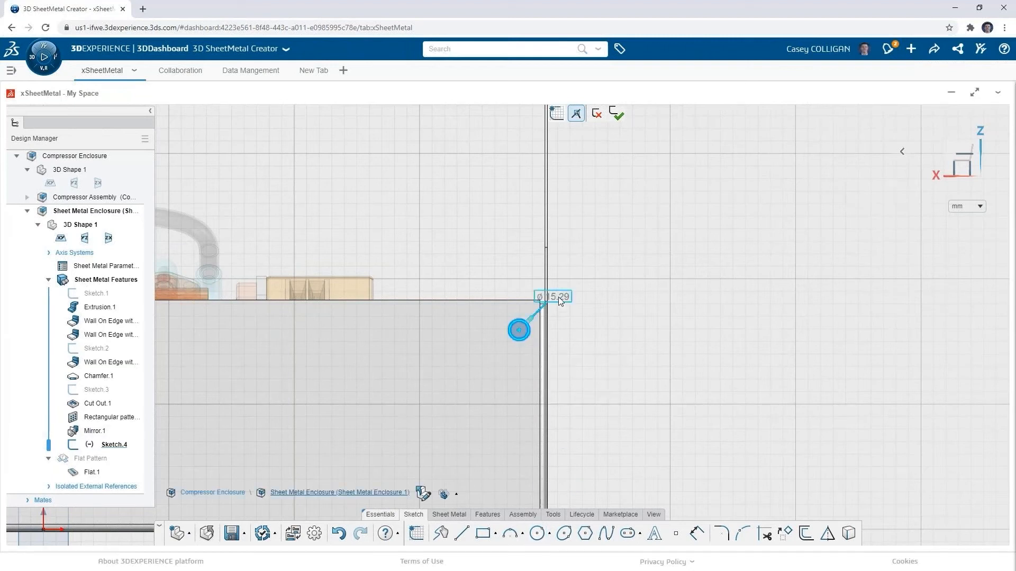
pyautogui.write('12.5')
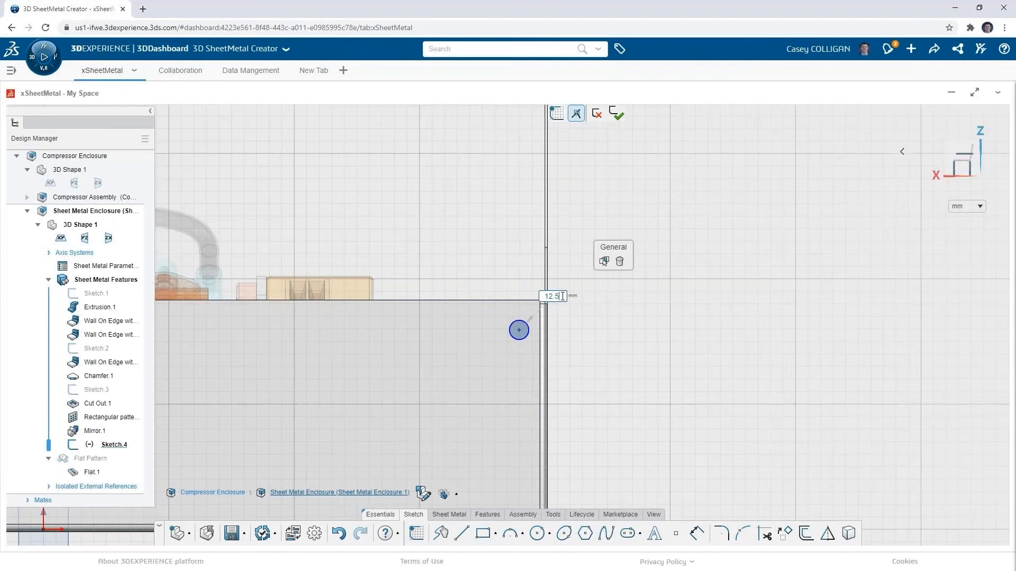
pyautogui.press('Return')
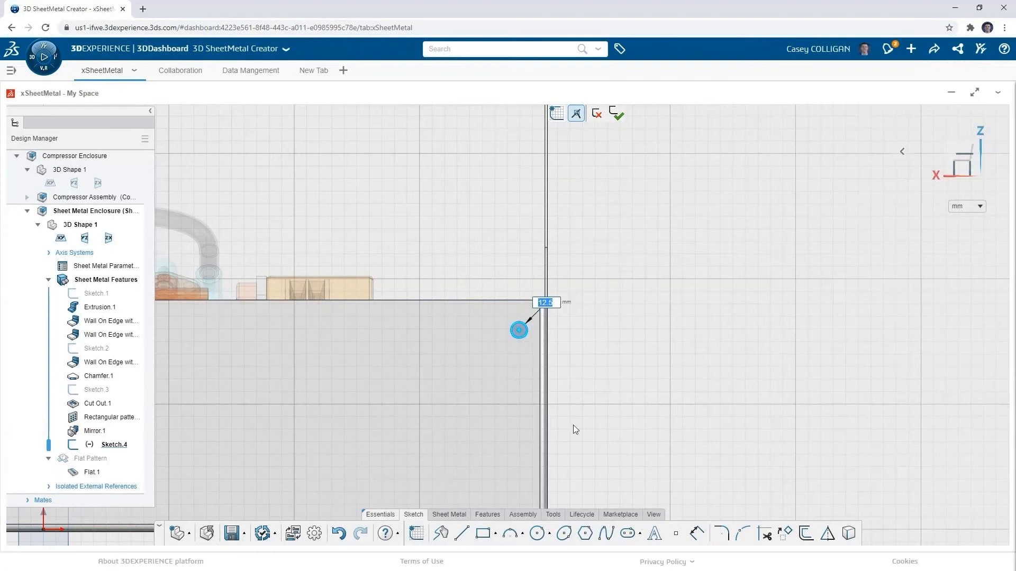
# - Dimension the circle's center 15 mm from the vertical side edge of the wall
pyautogui.click(696, 533)
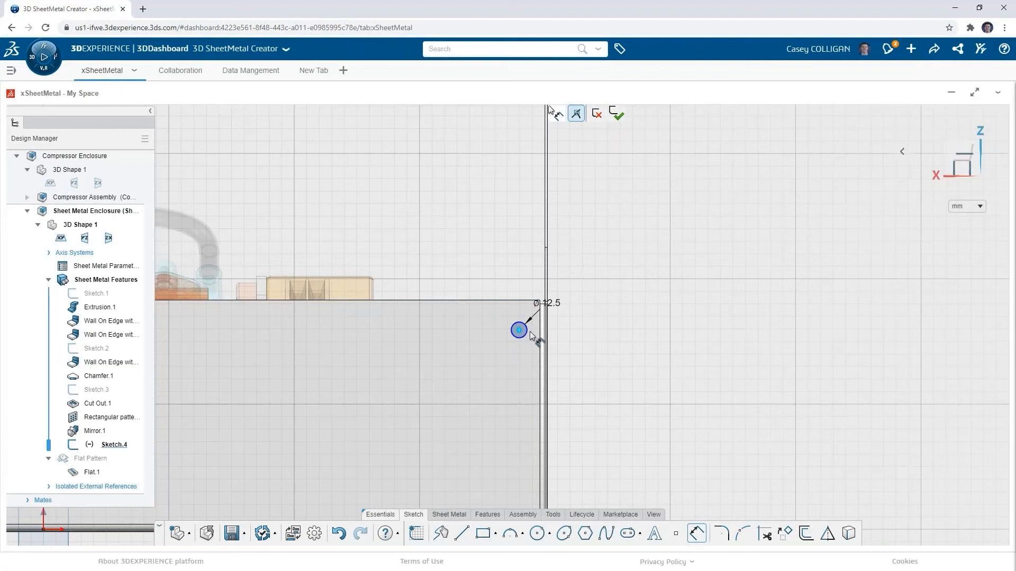
pyautogui.click(533, 300)
pyautogui.click(570, 281)
pyautogui.write('5')
pyautogui.press('Return')
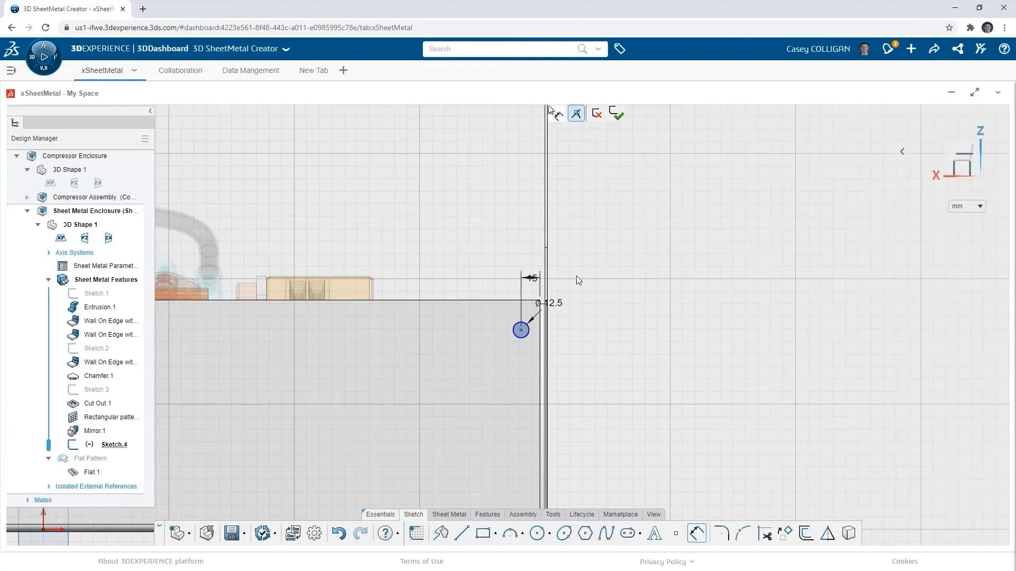
# - Dimension the circle's center 25 mm below the wall's upper edge
pyautogui.click(527, 301)
pyautogui.click(522, 329)
pyautogui.click(582, 315)
pyautogui.write('25')
pyautogui.press('Return')
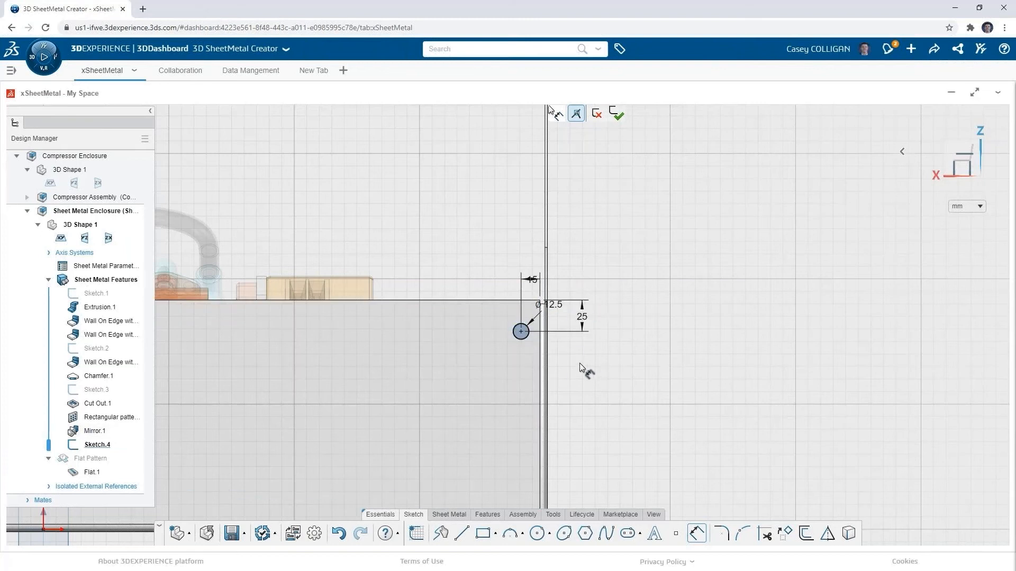
pyautogui.press('Escape')
# - Run Sketch helper on the circle and convert all symmetry suggestions into circles at the wall's other three corners
pyautogui.click(525, 337)
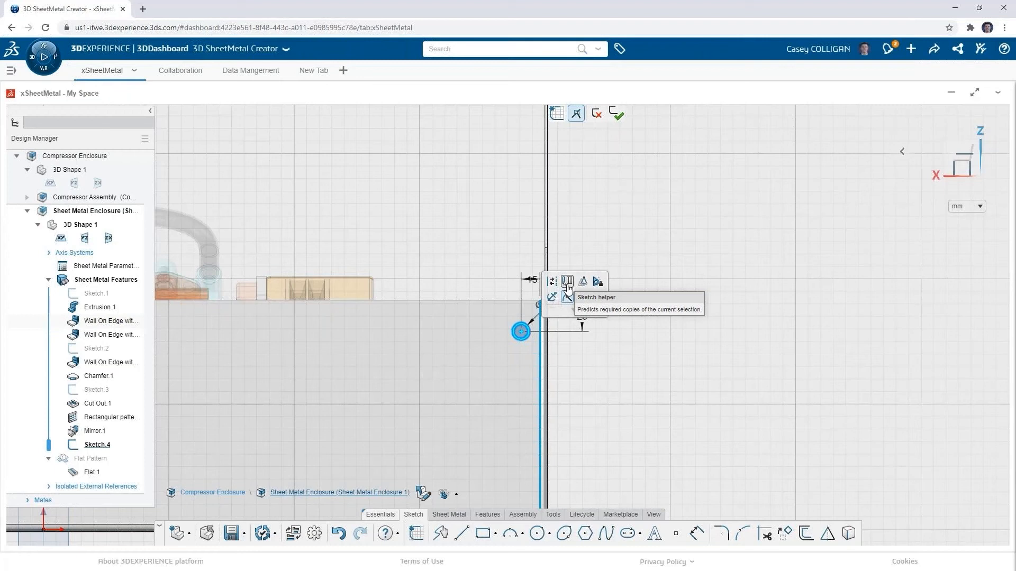
pyautogui.click(567, 285)
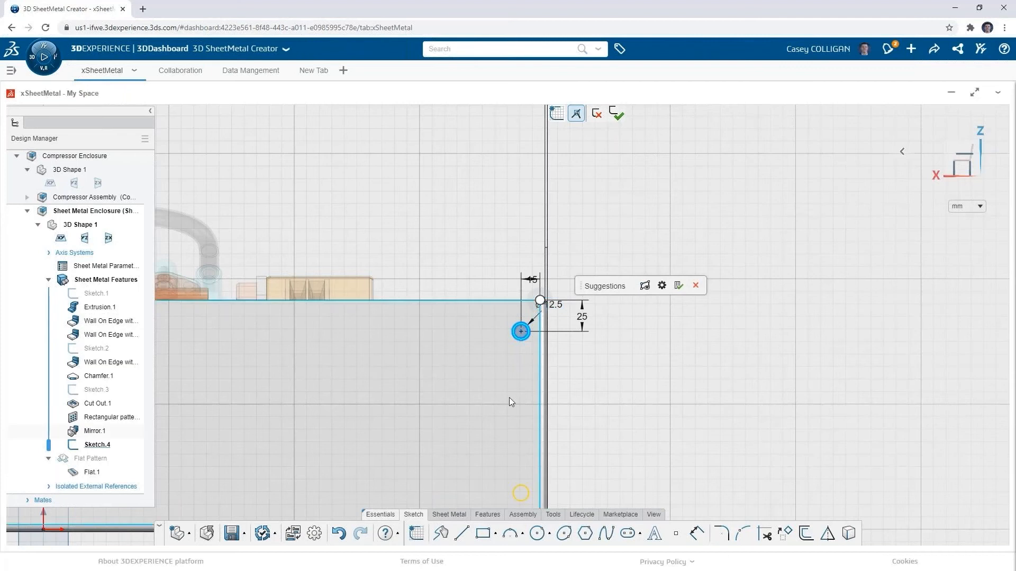
pyautogui.scroll(-2, 537, 349)
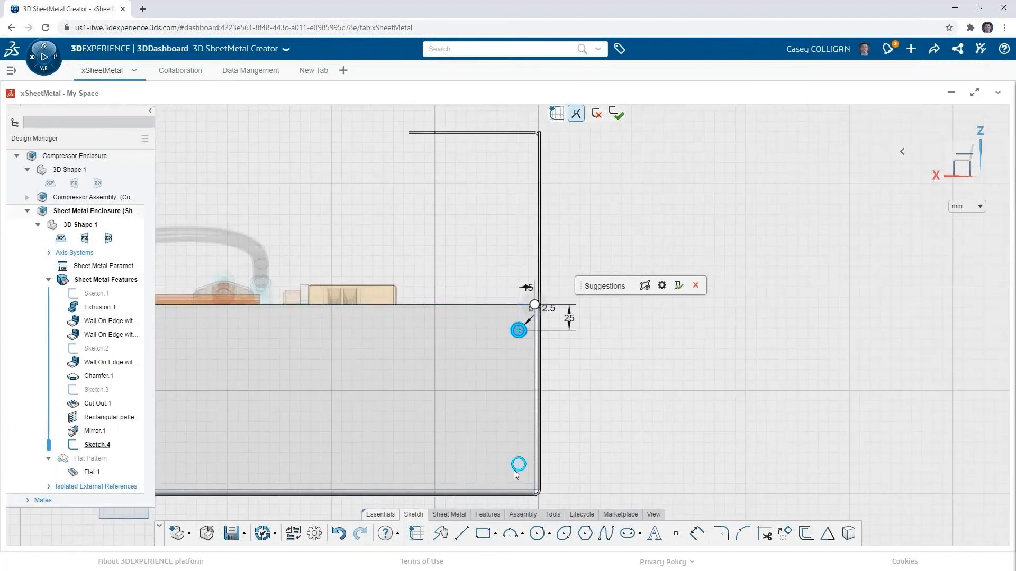
pyautogui.scroll(-2, 423, 450)
pyautogui.scroll(-5, 392, 436)
pyautogui.scroll(3, 257, 355)
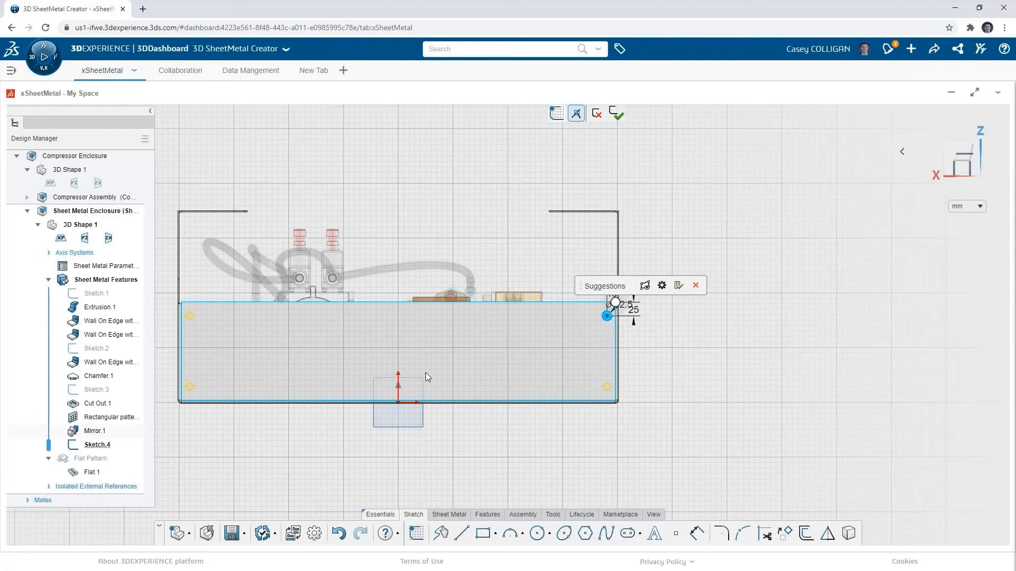
pyautogui.click(645, 289)
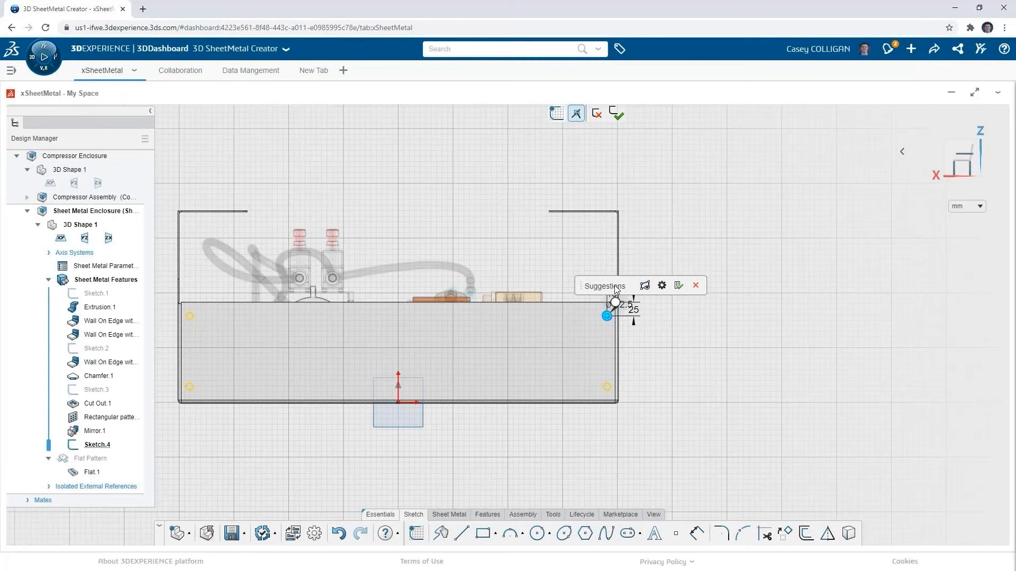
pyautogui.click(660, 287)
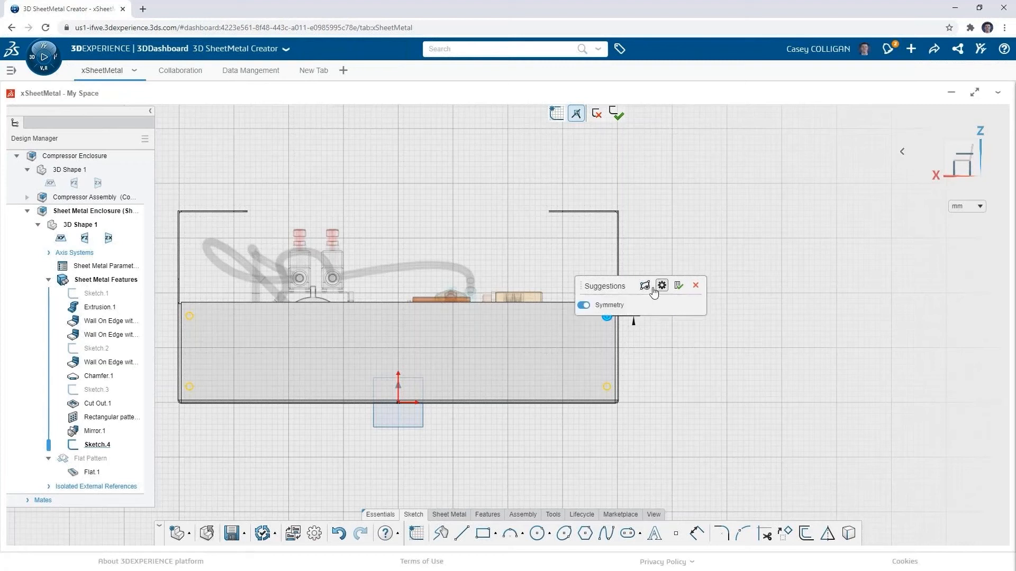
pyautogui.click(660, 286)
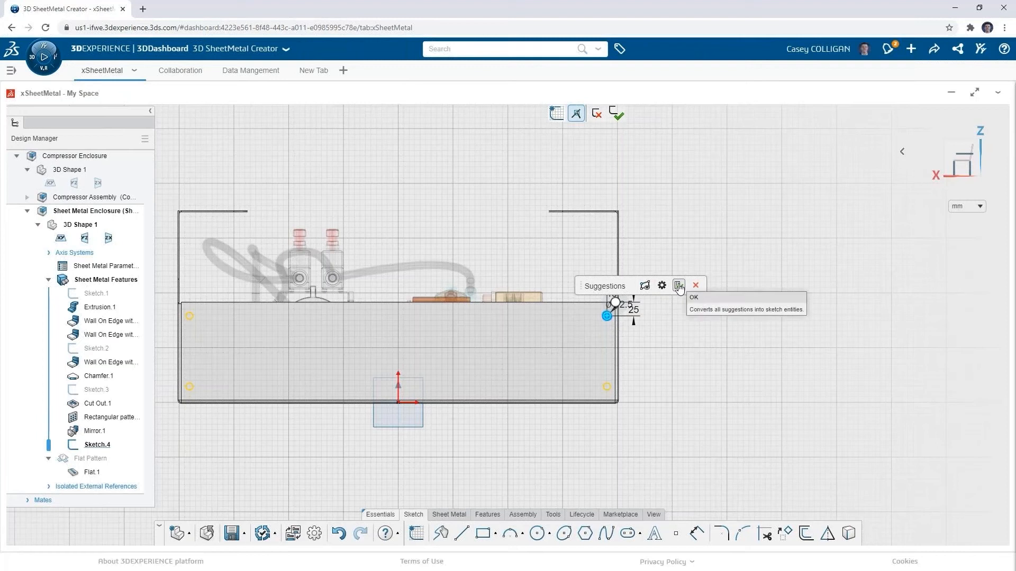
pyautogui.click(679, 286)
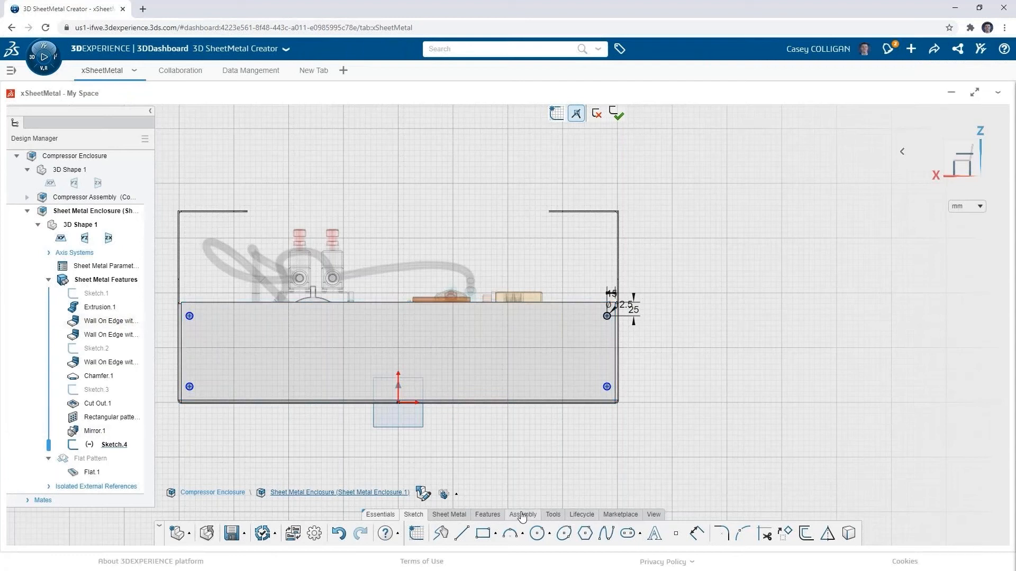
# - Create a standard cutout from the four-circle sketch with Direction 2 set to Up to last
pyautogui.click(455, 516)
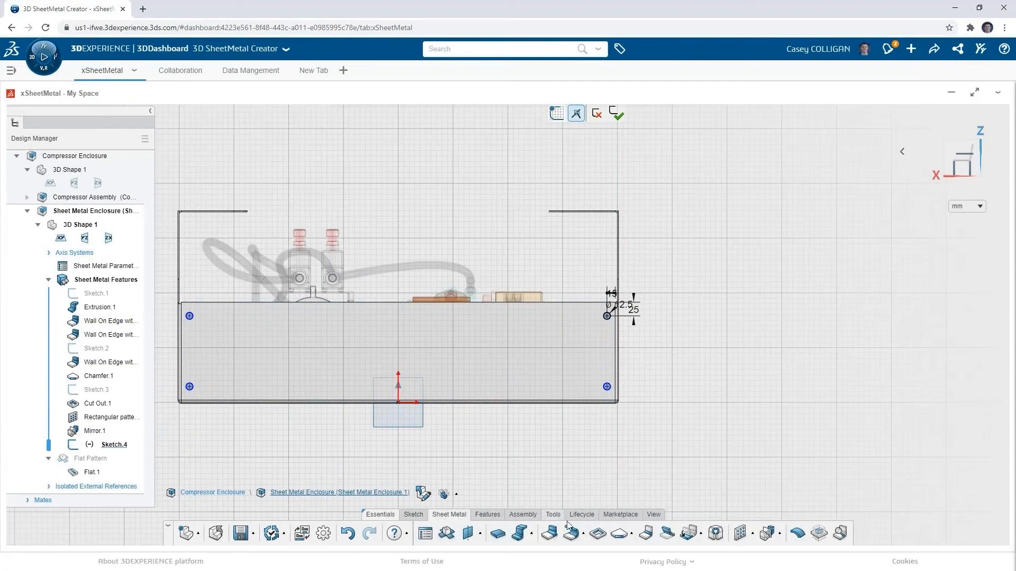
pyautogui.click(597, 533)
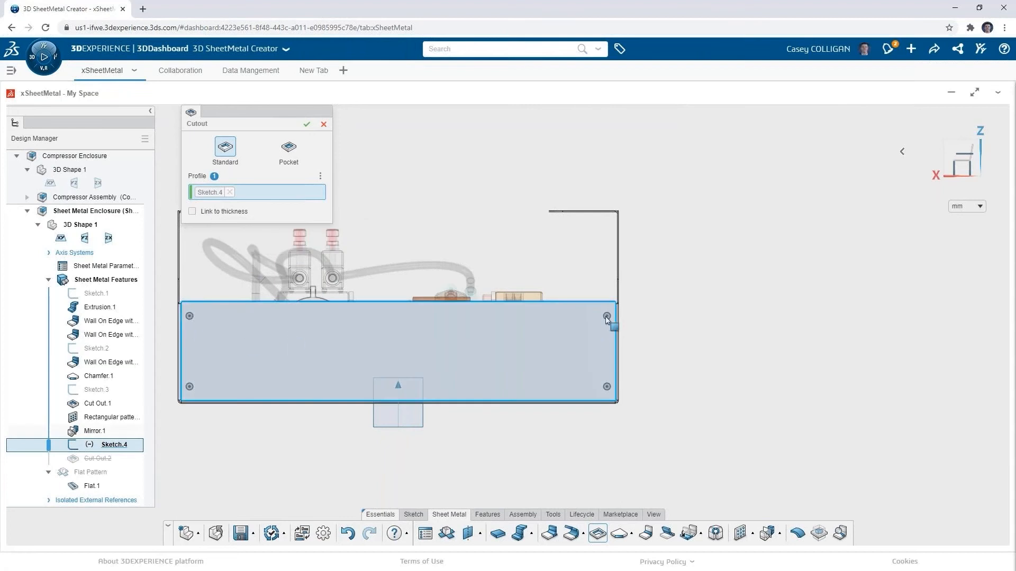
pyautogui.click(244, 285)
pyautogui.click(230, 322)
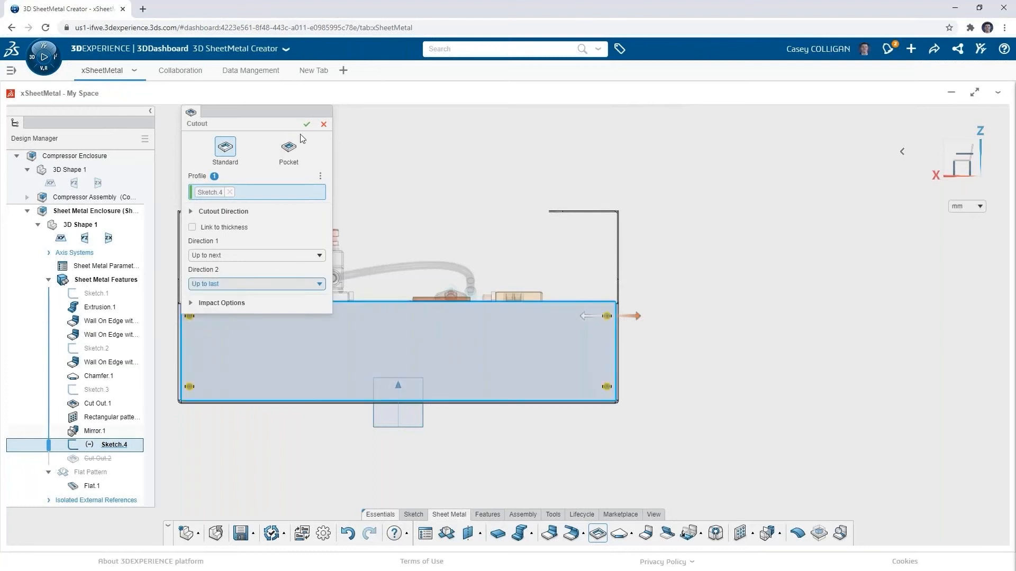
pyautogui.press('Return')
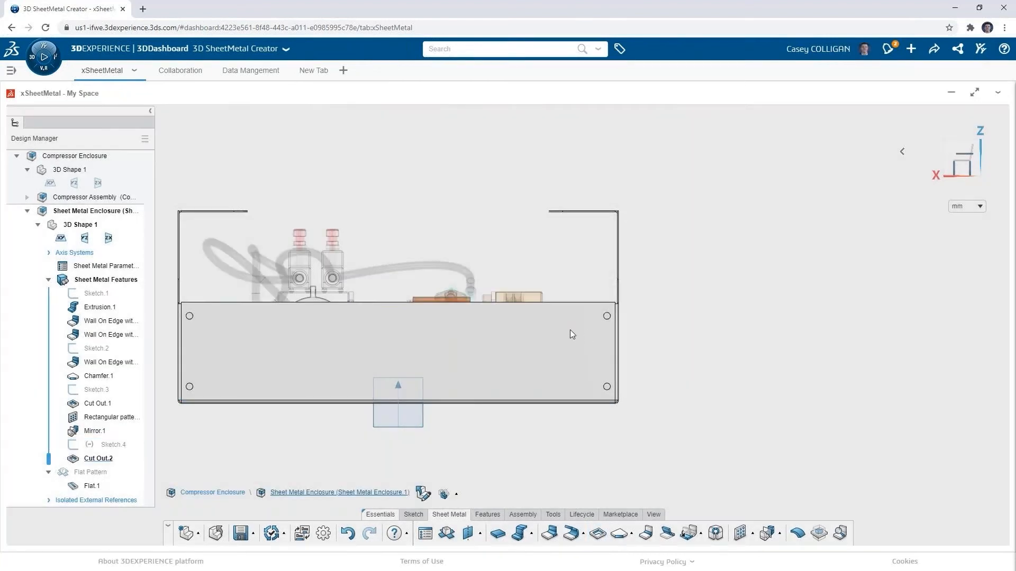
# - Edit the corner hole cutout and set Direction 1 to Up to last so it passes through the opposite wall
pyautogui.moveTo(451, 227); pyautogui.dragTo(460, 307, button='middle')
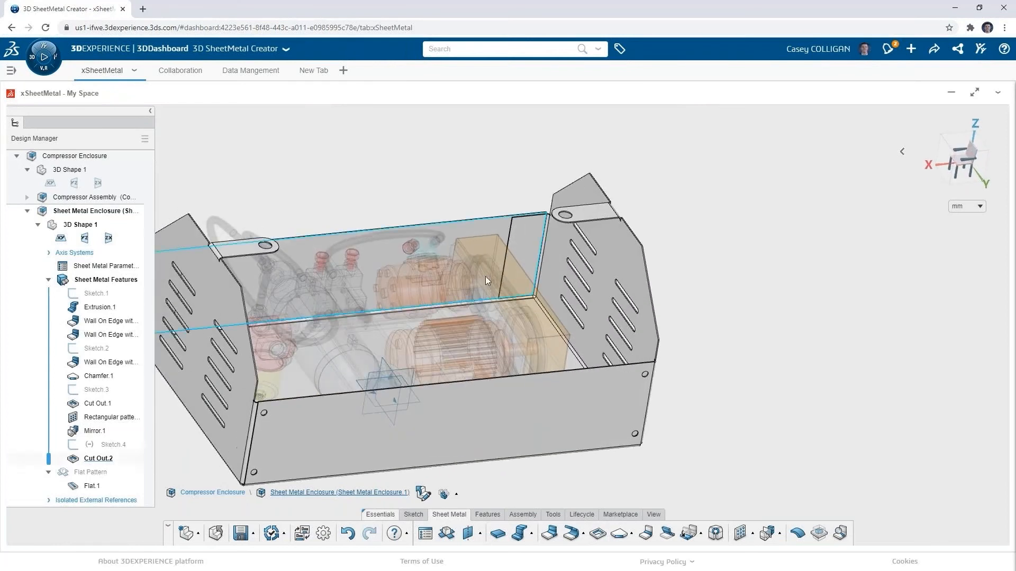
pyautogui.scroll(5, 282, 431)
pyautogui.scroll(2, 260, 421)
pyautogui.moveTo(261, 404); pyautogui.dragTo(260, 371, button='middle')
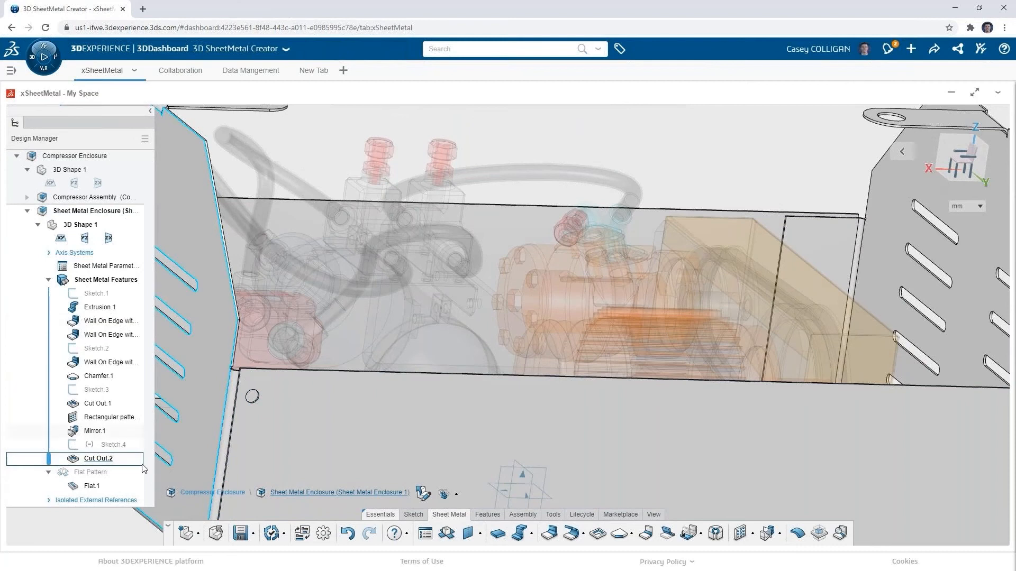
pyautogui.rightClick(106, 459)
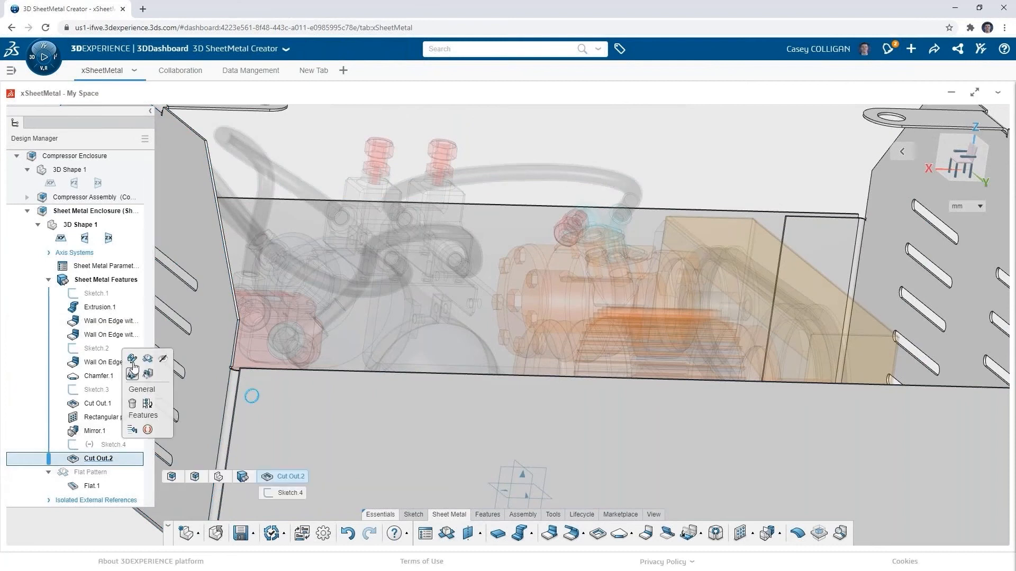
pyautogui.click(132, 362)
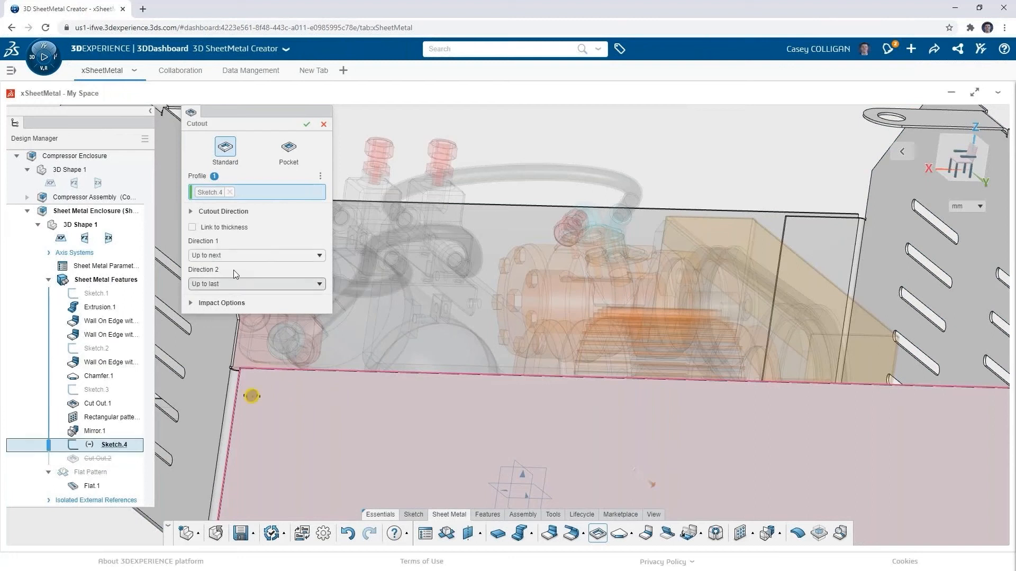
pyautogui.click(285, 255)
pyautogui.click(227, 294)
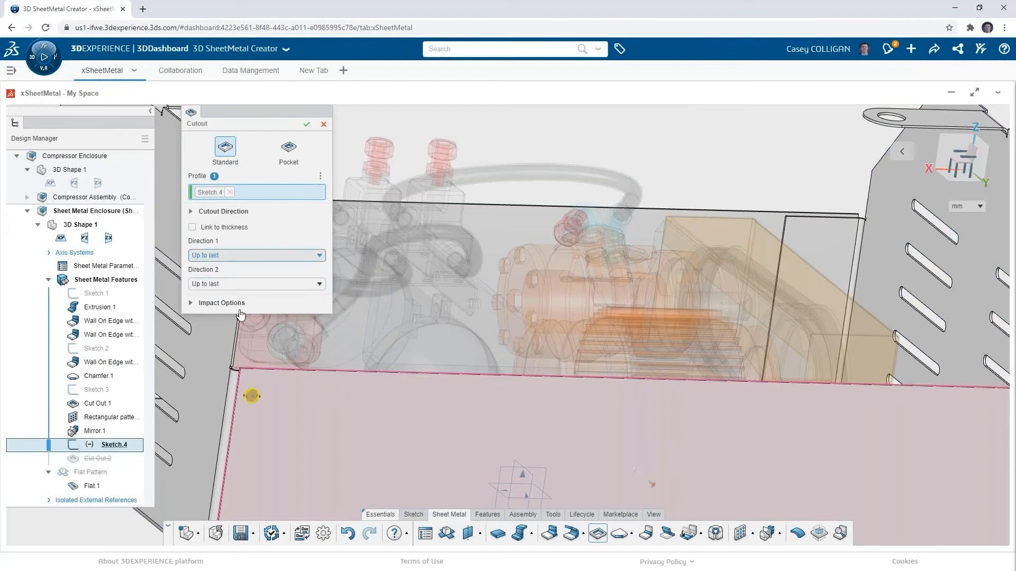
pyautogui.moveTo(465, 421); pyautogui.dragTo(548, 356, button='middle')
pyautogui.moveTo(563, 297); pyautogui.dragTo(476, 223, button='middle')
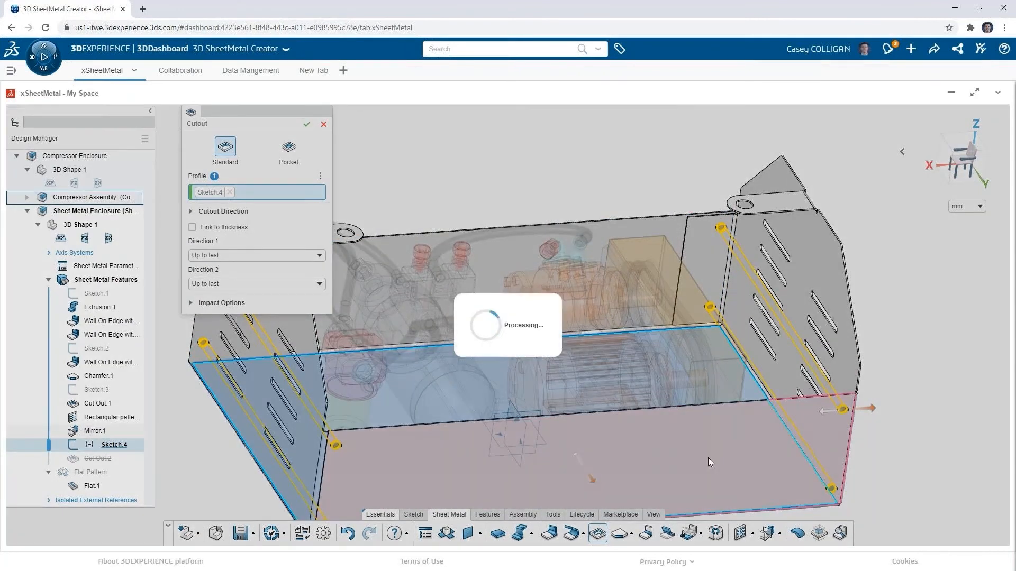
pyautogui.scroll(-2, 674, 493)
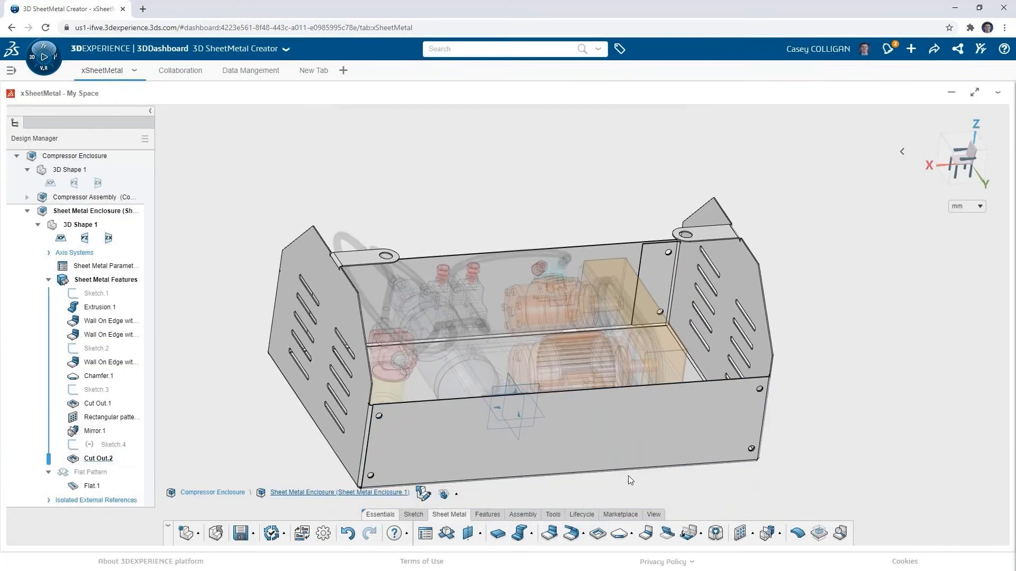
# - Unfold the enclosure, examine its flat pattern from above, and fold it back
pyautogui.click(612, 428)
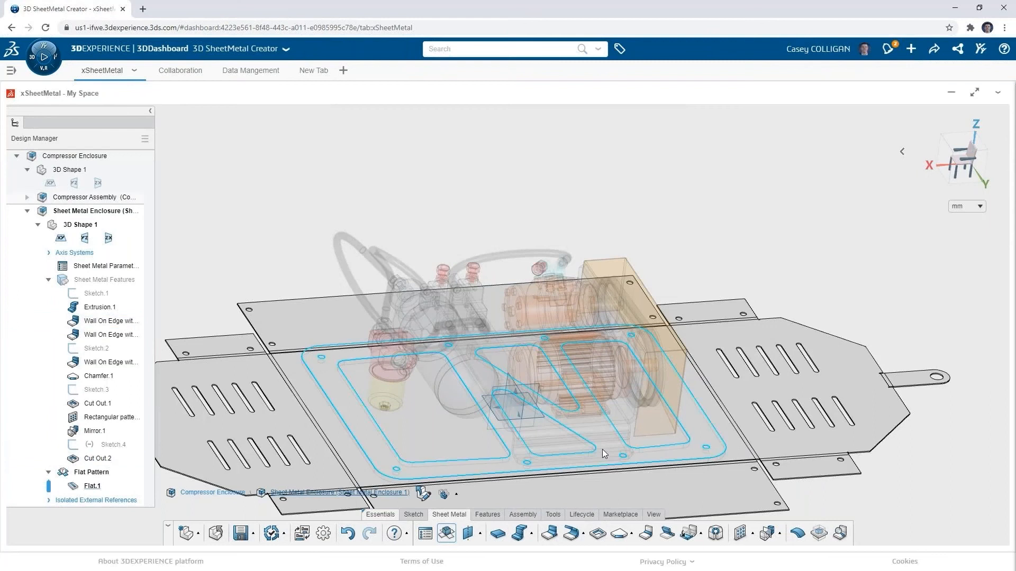
pyautogui.scroll(-2, 602, 449)
pyautogui.moveTo(390, 447); pyautogui.dragTo(379, 508, button='middle')
pyautogui.click(955, 142)
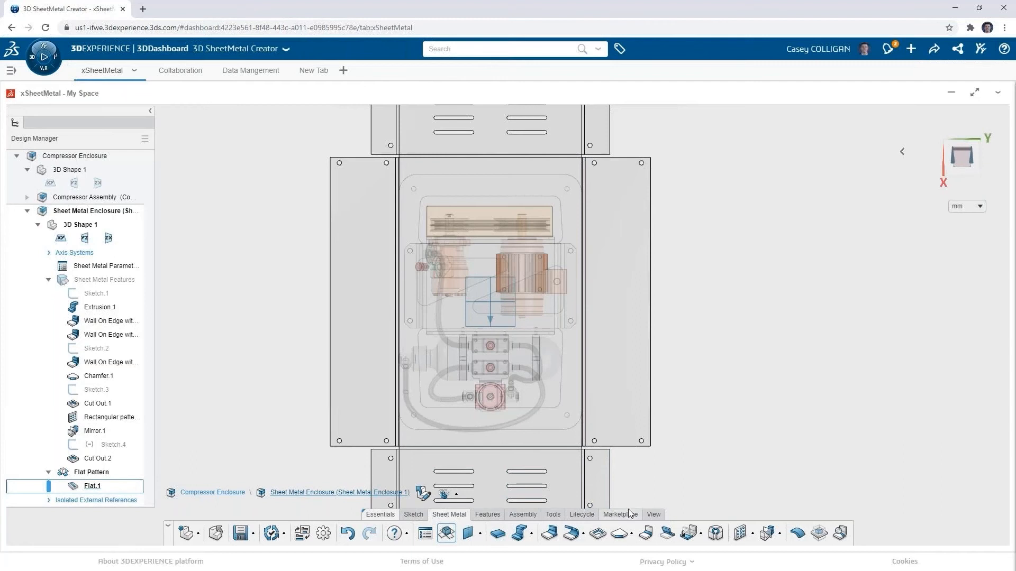
pyautogui.click(622, 388)
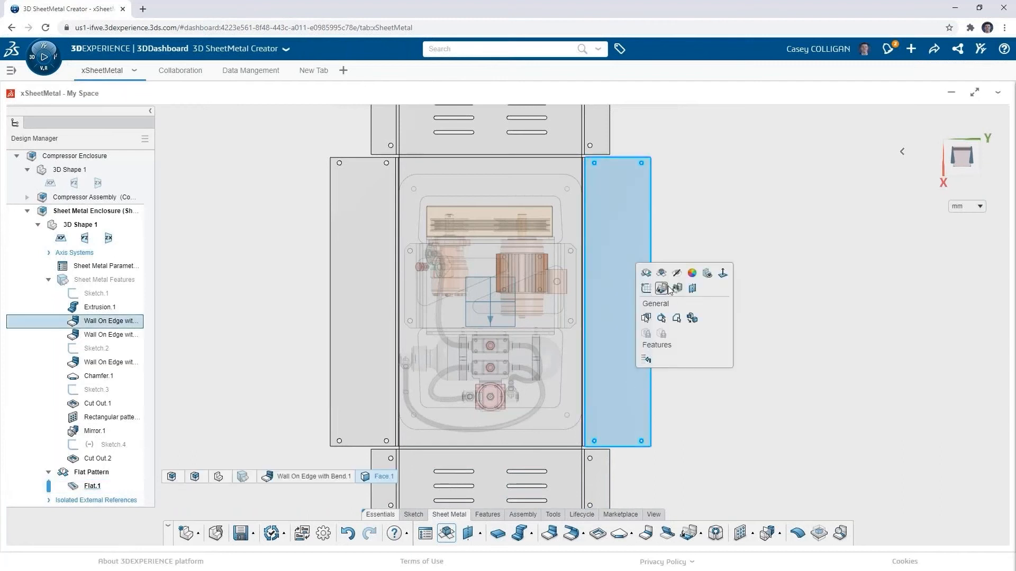
pyautogui.moveTo(521, 486); pyautogui.dragTo(427, 358, button='middle')
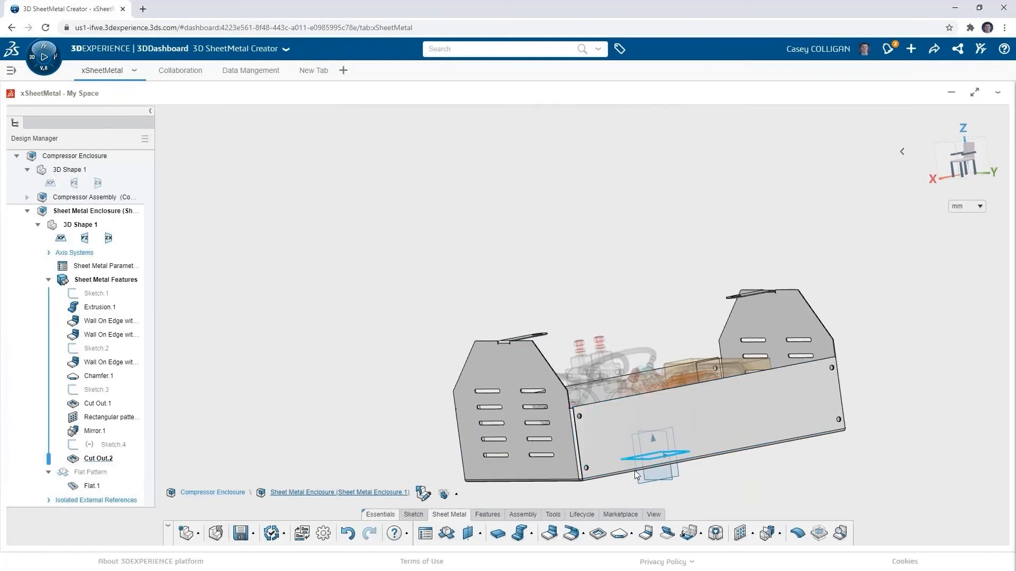
# - Add circular corner reliefs with a 10 mm radius to all four bend corners of the enclosure
pyautogui.click(715, 535)
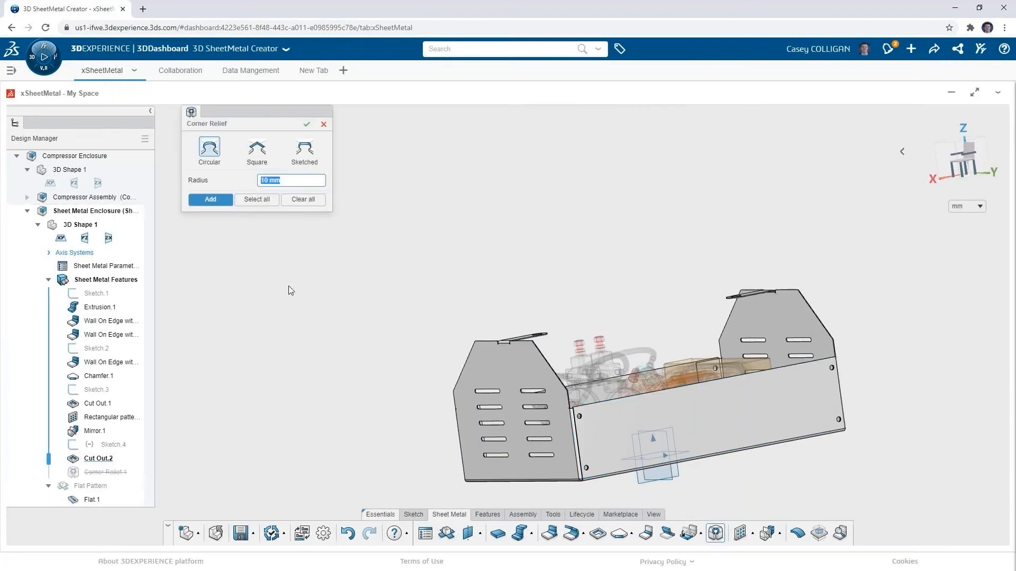
pyautogui.click(260, 296)
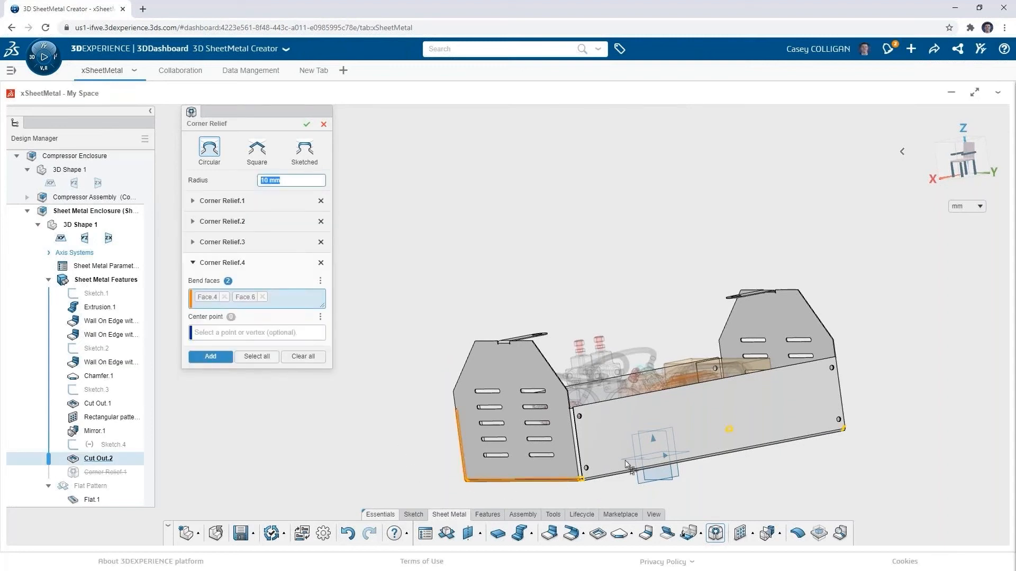
pyautogui.click(308, 126)
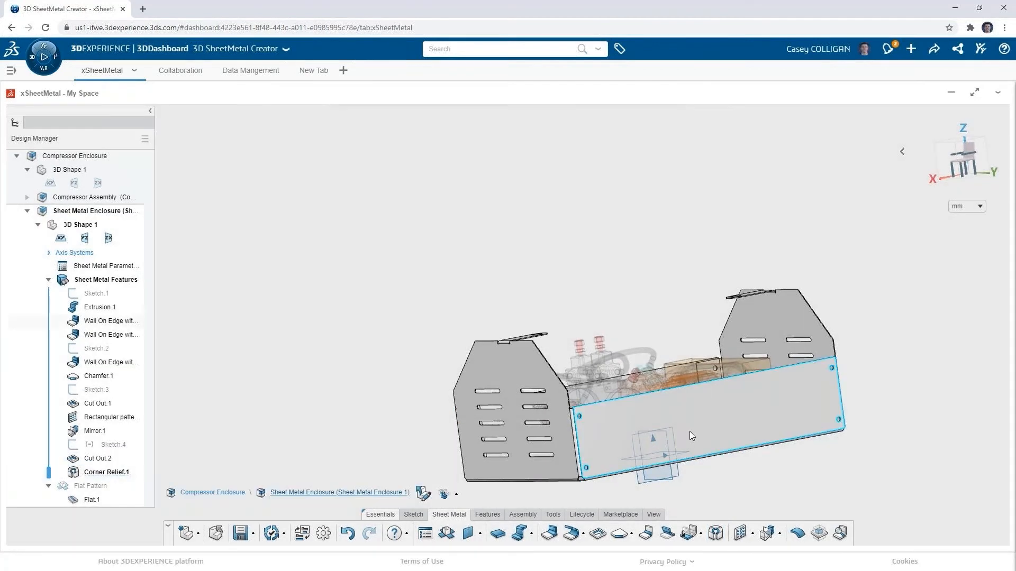
# - Unfold the enclosure from its long side wall to examine the corner reliefs
pyautogui.click(691, 435)
pyautogui.click(730, 377)
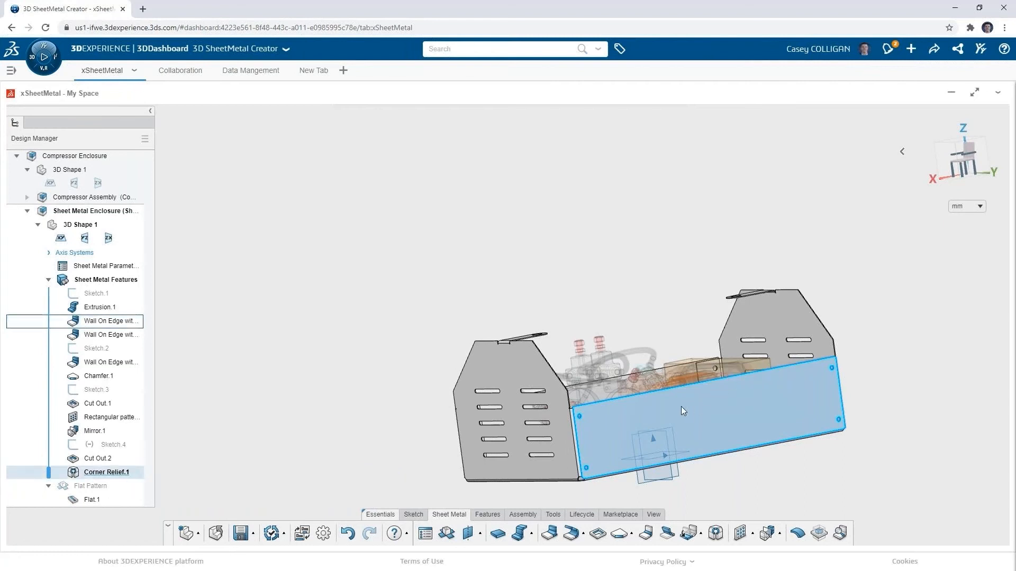
pyautogui.moveTo(617, 424); pyautogui.dragTo(582, 516, button='middle')
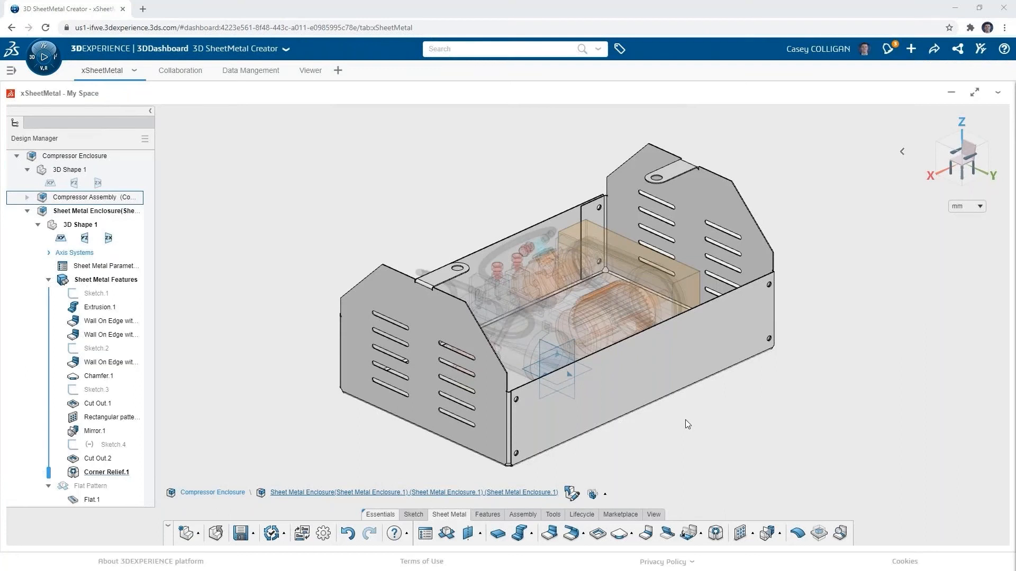
# - Save the flat pattern as DXF to the 3D SheetMetal Creator folder on 3DDrive, including bend lines and user stamps
pyautogui.click(554, 515)
pyautogui.click(783, 534)
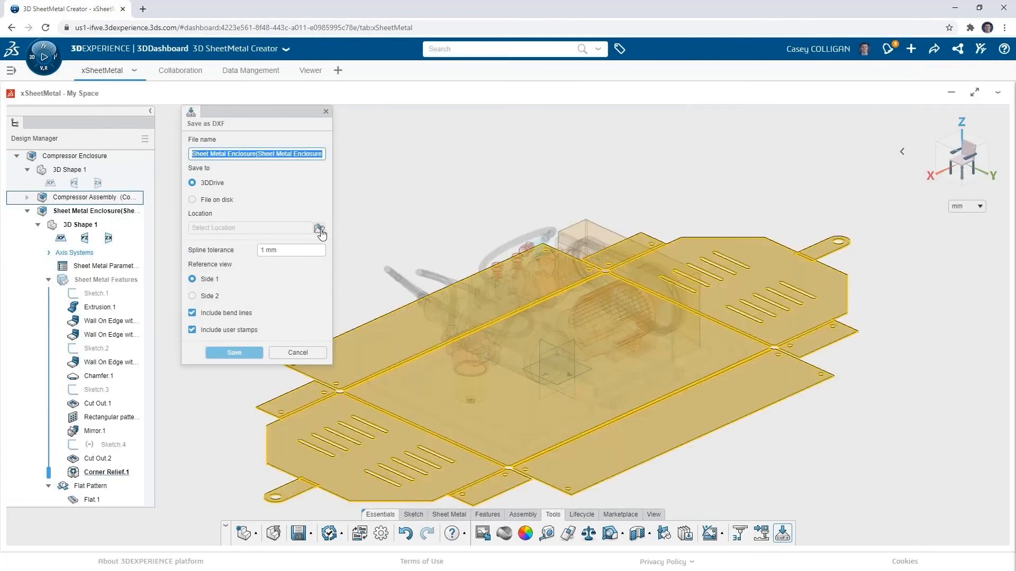
pyautogui.click(320, 228)
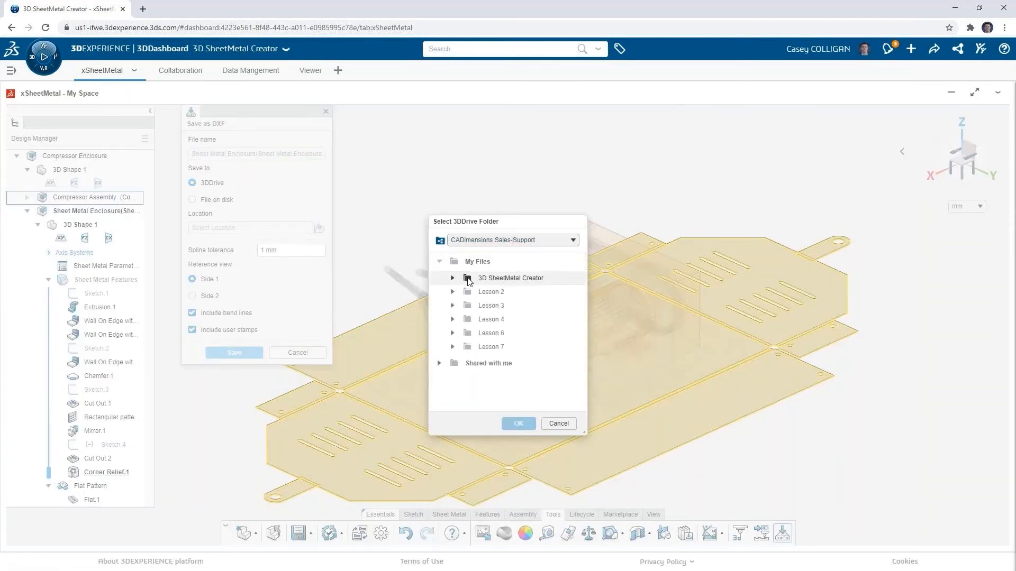
pyautogui.click(519, 423)
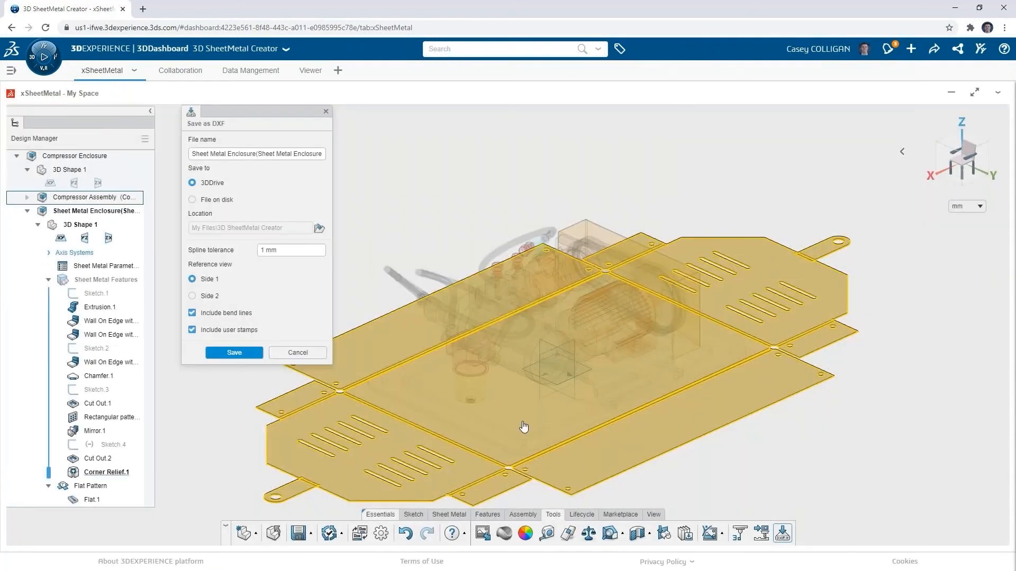
pyautogui.click(246, 356)
pyautogui.click(311, 354)
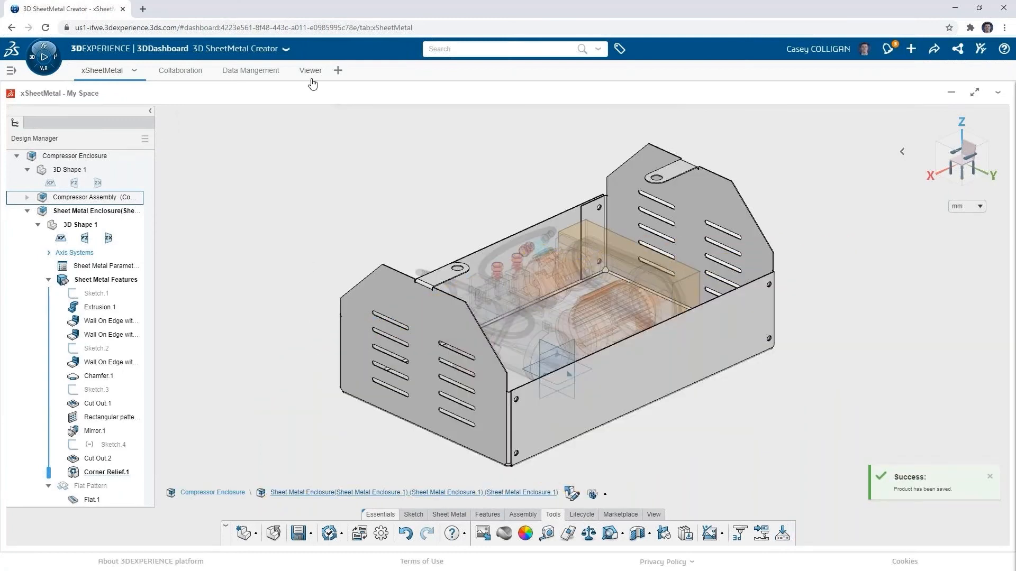
# - Open the flat pattern DXF in 3DPlay and circle the middle of both long side walls in red freehand
pyautogui.click(312, 72)
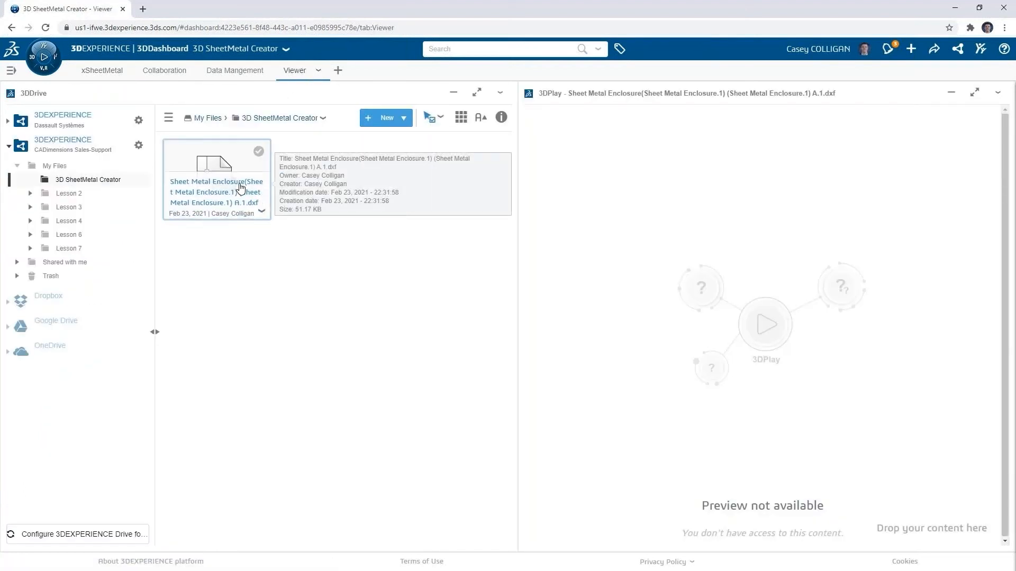
pyautogui.moveTo(236, 163); pyautogui.dragTo(669, 222)
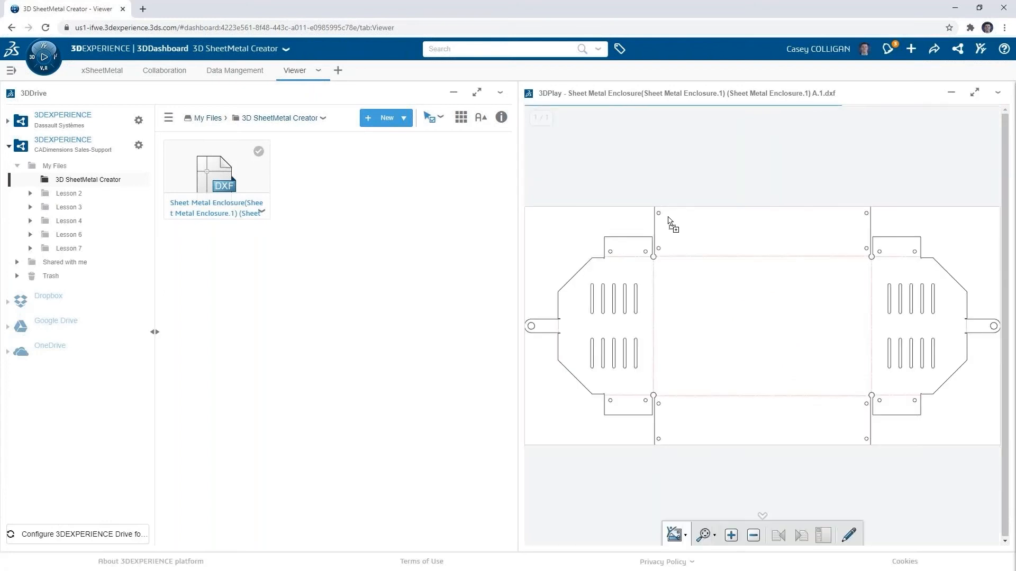
pyautogui.click(849, 536)
pyautogui.moveTo(771, 221)
pyautogui.mouseDown()
pyautogui.moveTo(736, 241)
pyautogui.moveTo(791, 244)
pyautogui.moveTo(774, 219)
pyautogui.mouseUp()
pyautogui.moveTo(781, 417)
pyautogui.mouseDown()
pyautogui.moveTo(768, 406)
pyautogui.moveTo(760, 442)
pyautogui.moveTo(786, 408)
pyautogui.moveTo(777, 405)
pyautogui.mouseUp()
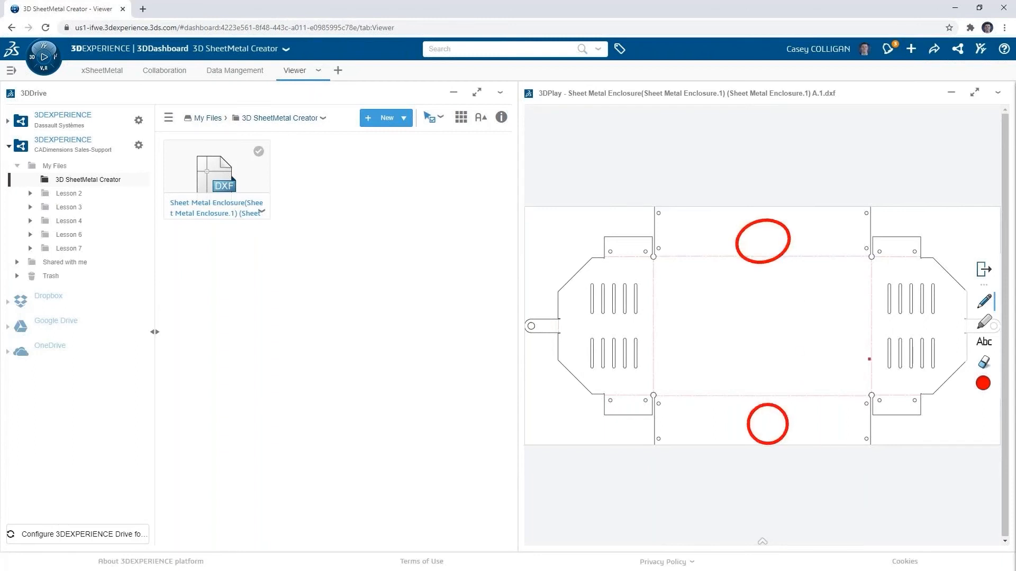
# - Add an enlarged red text note "Add cutouts" at the centre of the flat pattern and leave markup mode
pyautogui.click(984, 342)
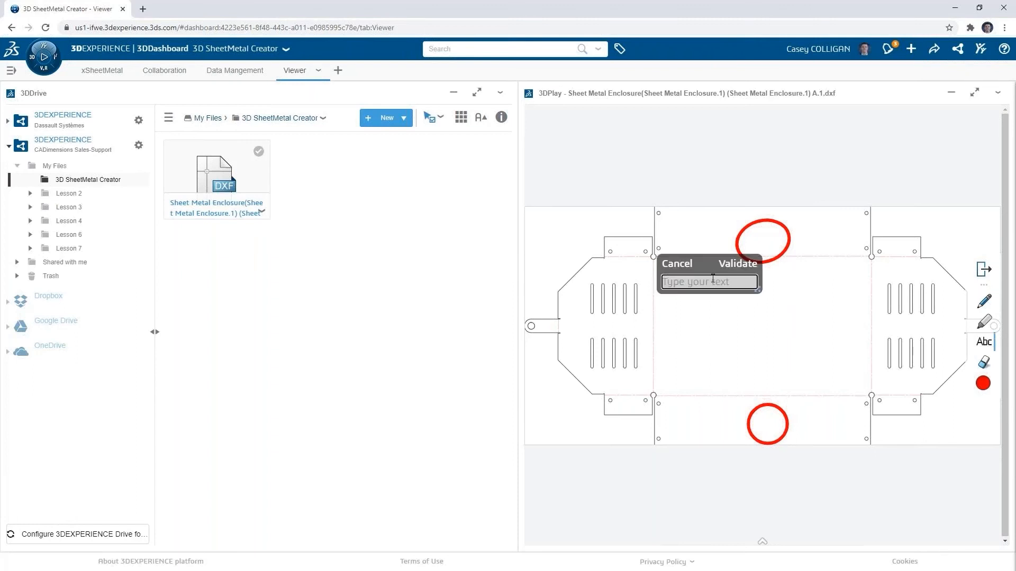
pyautogui.write('Add cutouts')
pyautogui.moveTo(757, 290)
pyautogui.mouseDown()
pyautogui.moveTo(796, 335)
pyautogui.moveTo(877, 385)
pyautogui.mouseUp()
pyautogui.moveTo(801, 262)
pyautogui.mouseDown()
pyautogui.moveTo(807, 293)
pyautogui.moveTo(877, 298)
pyautogui.mouseUp()
pyautogui.click(877, 298)
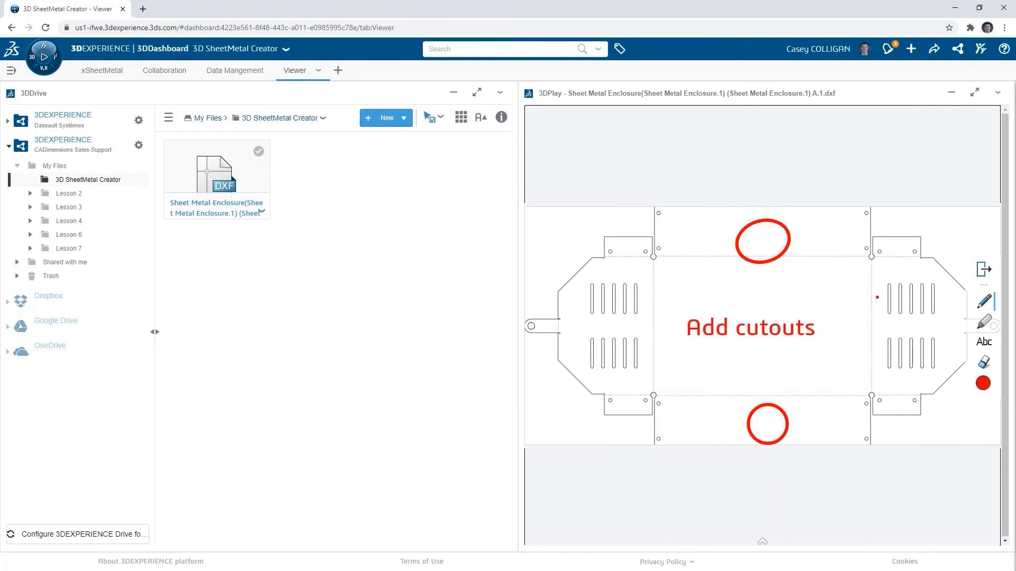
pyautogui.click(983, 269)
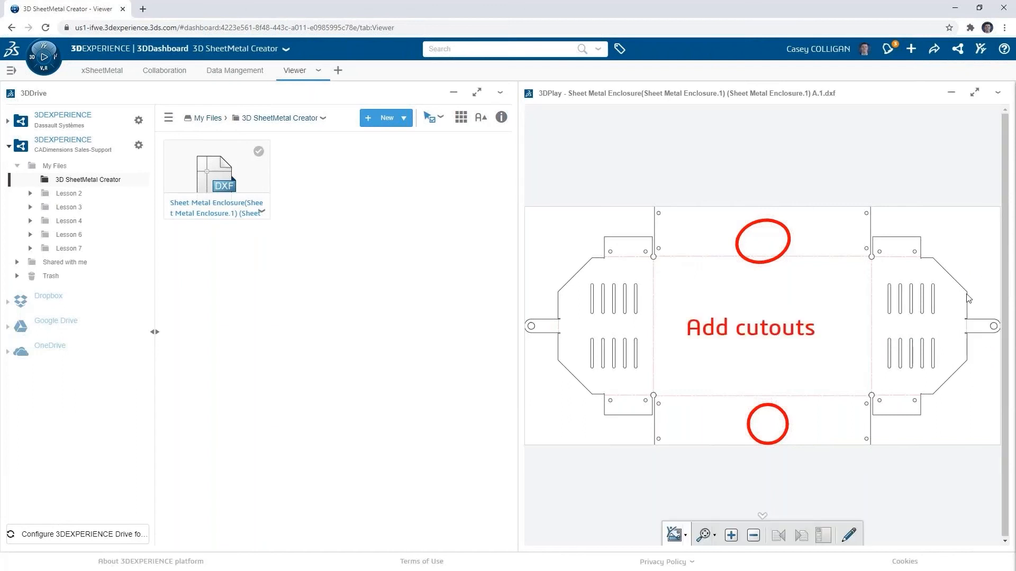
# - Publish the marked-up image to the CADimensions User Navigation Training community with the title "Changes to Sheet metal enclosure"
pyautogui.click(686, 536)
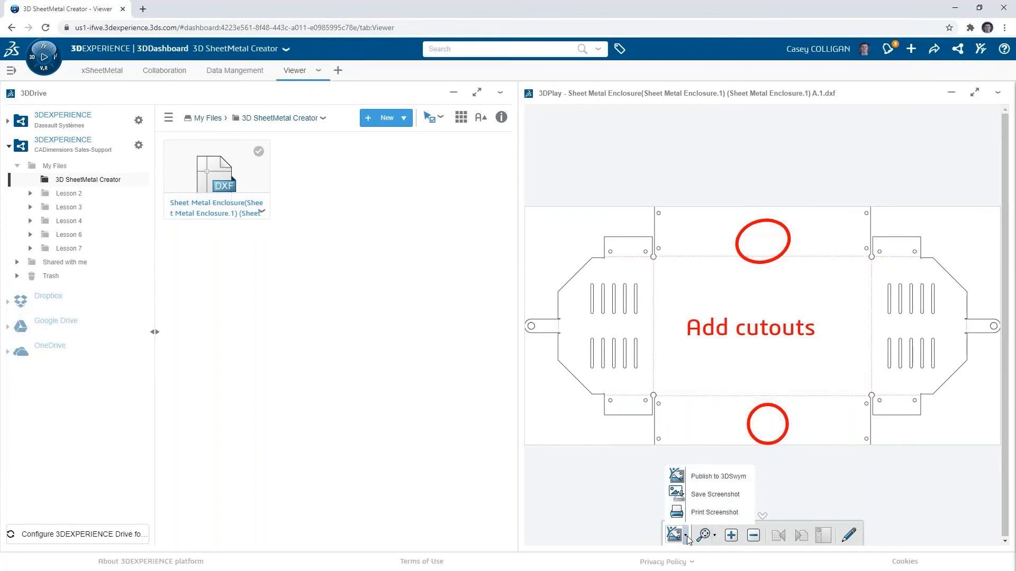
pyautogui.click(715, 478)
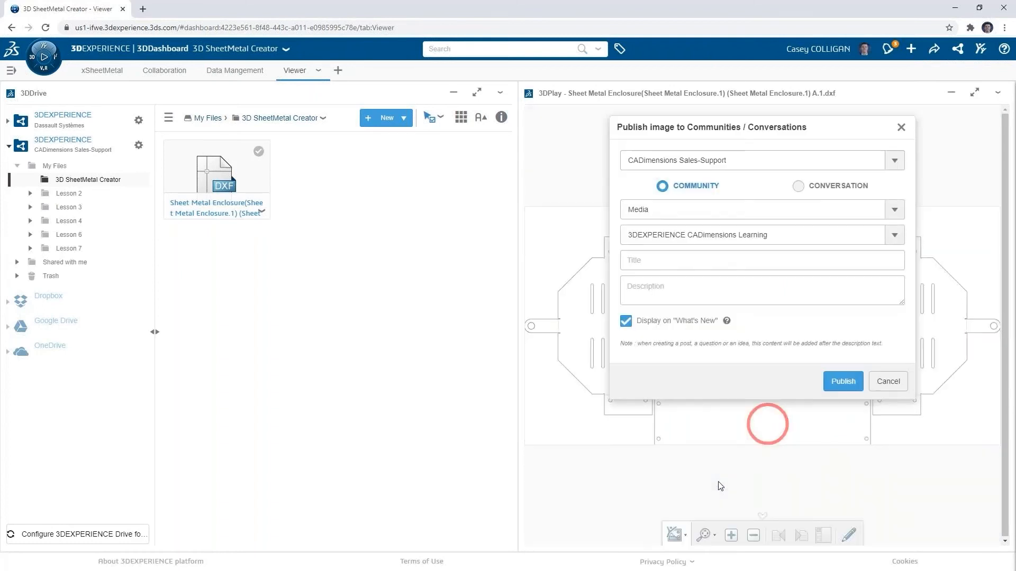
pyautogui.click(895, 235)
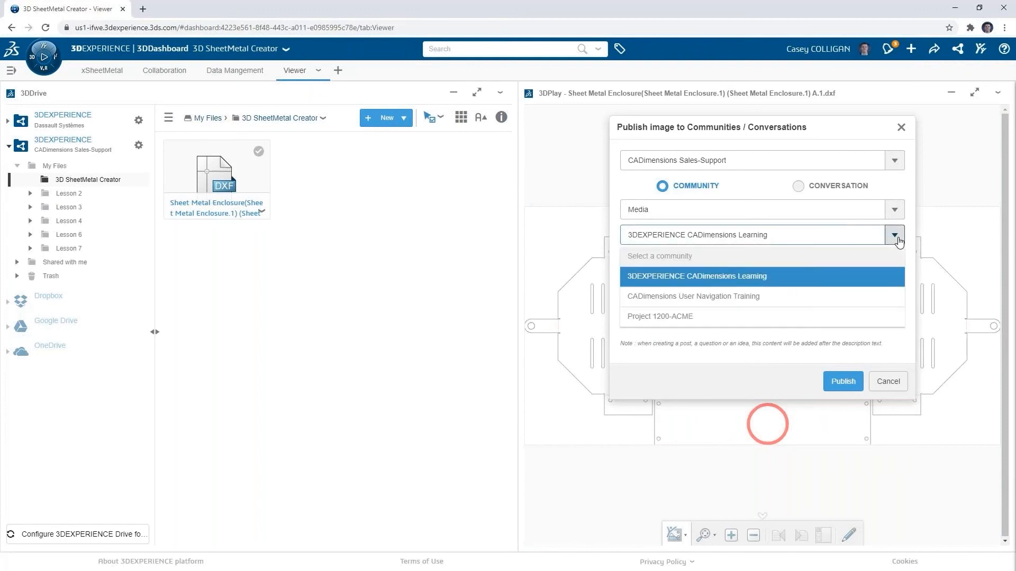
pyautogui.click(847, 297)
pyautogui.click(720, 260)
pyautogui.write('Changes to Sheet metal')
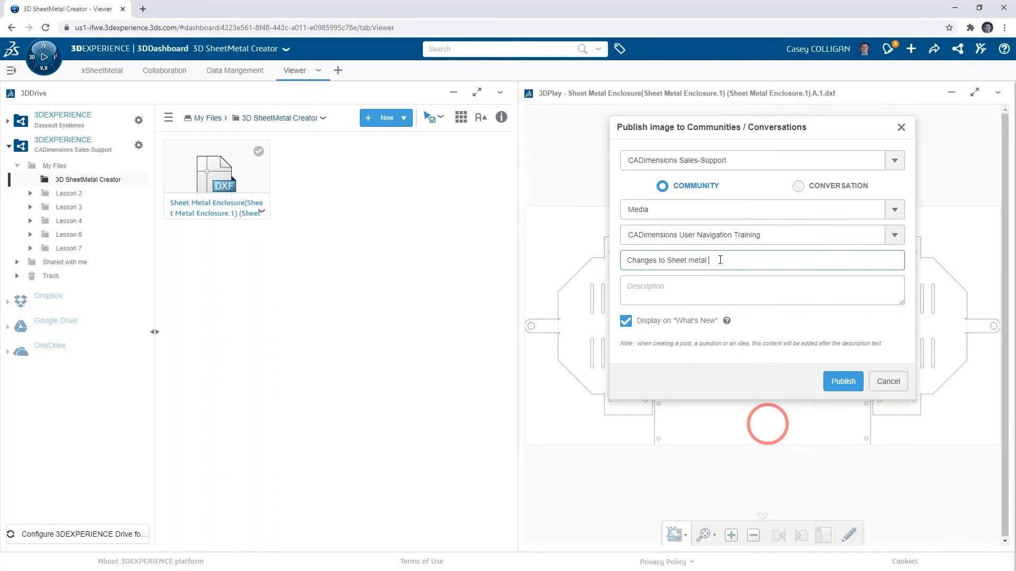
pyautogui.write(' enclosure')
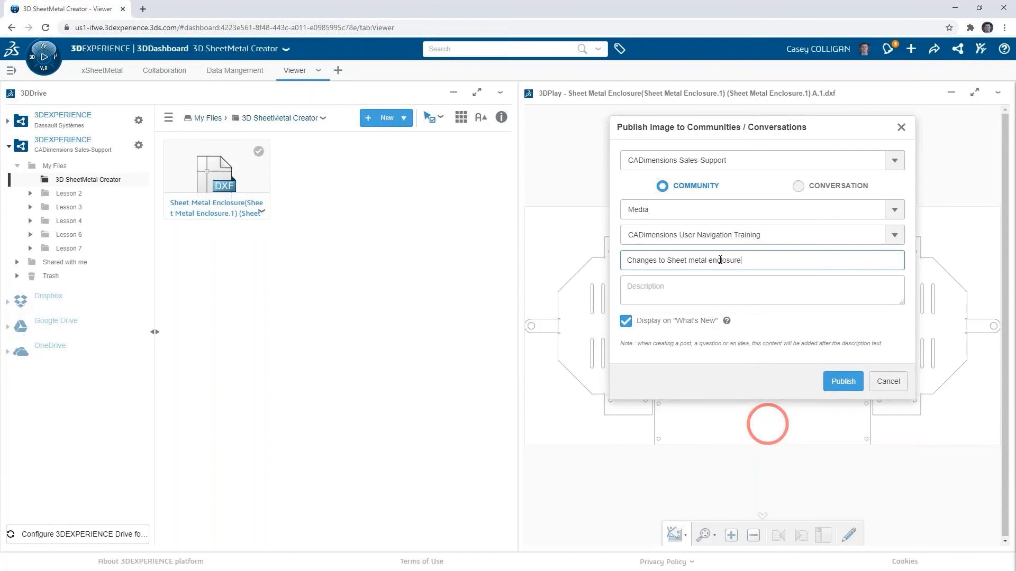
pyautogui.click(849, 382)
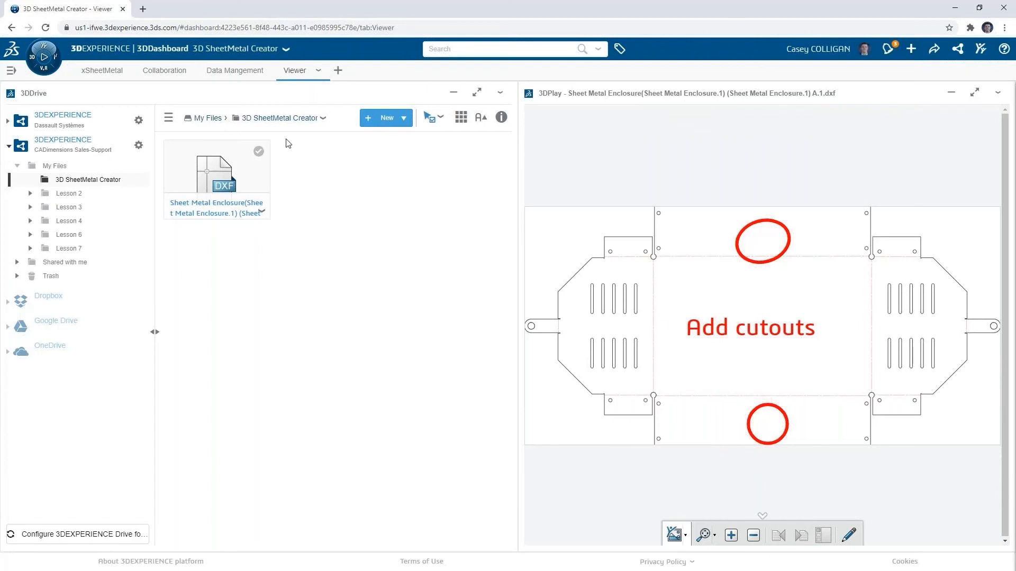
# - Like the published post in 3DSwym and comment on it, mentioning the colleague with "Can you add these cutouts?"
pyautogui.click(177, 80)
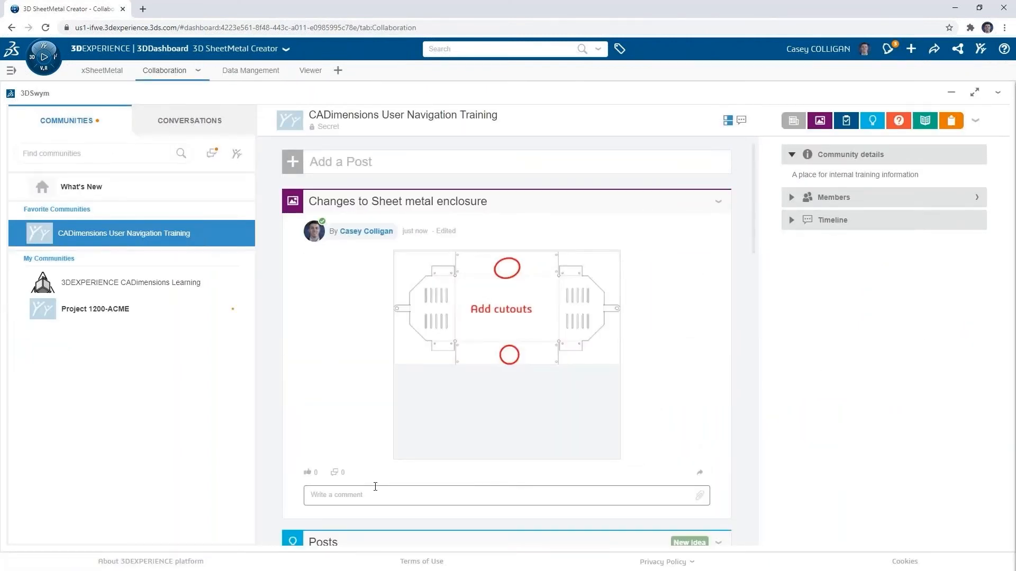
pyautogui.click(308, 472)
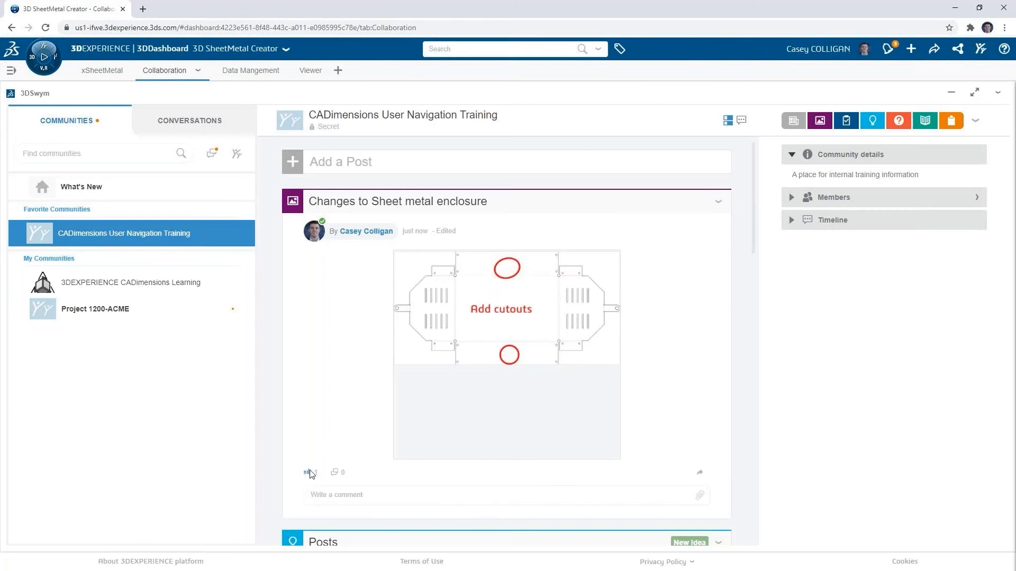
pyautogui.click(348, 497)
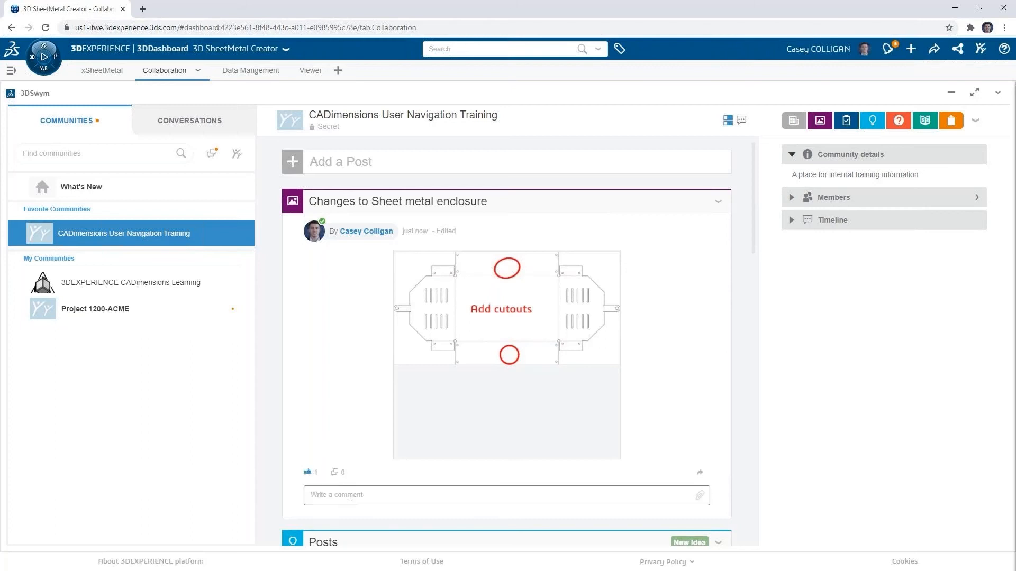
pyautogui.write('@Casey')
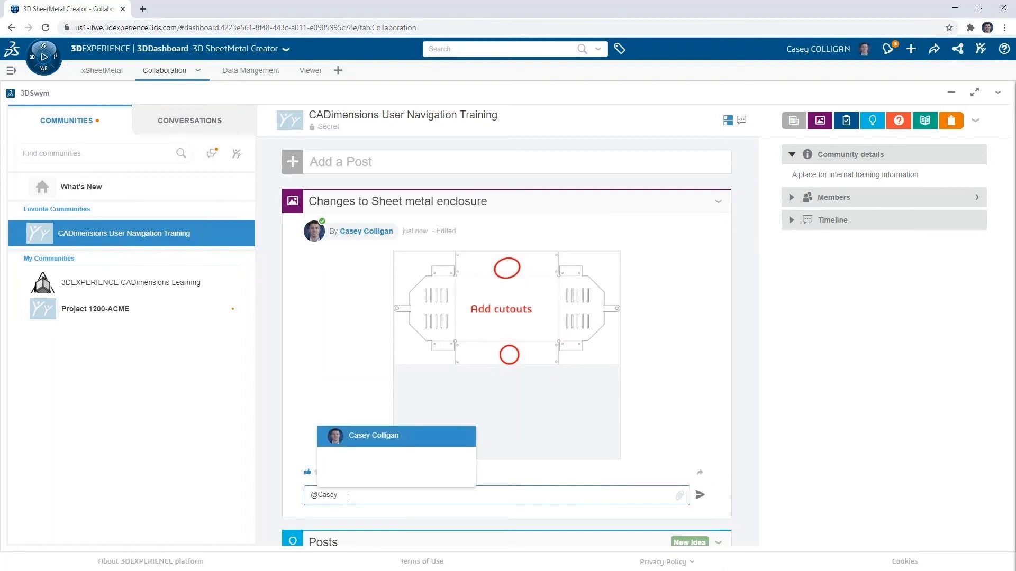
pyautogui.click(381, 441)
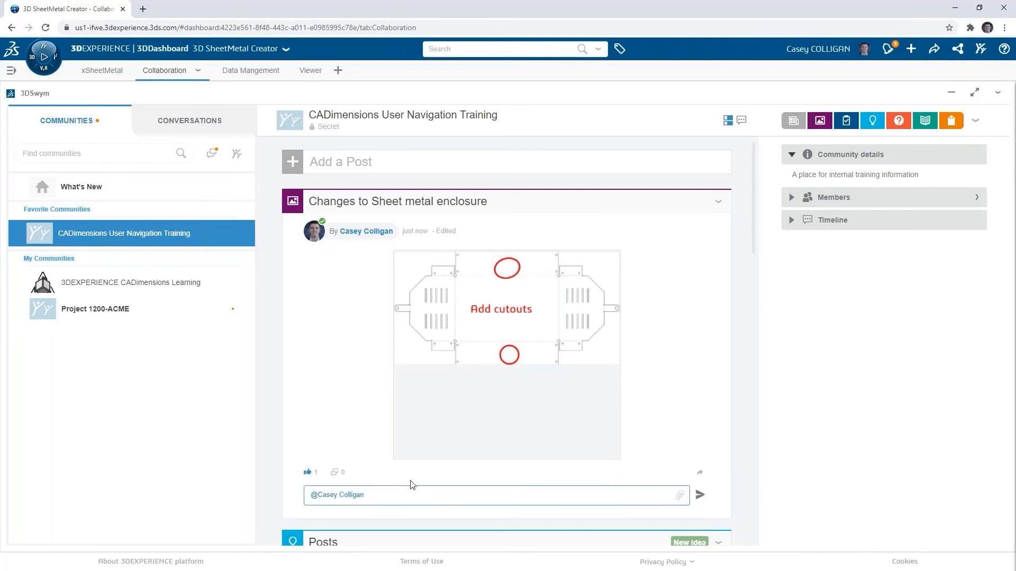
pyautogui.write('Can you add the')
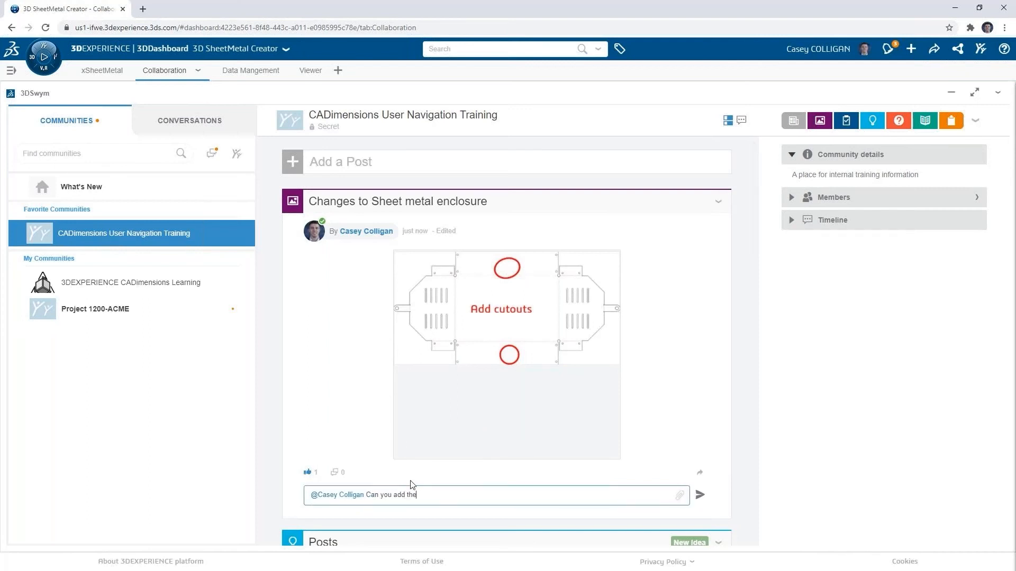
pyautogui.write('se cutouts?')
pyautogui.click(700, 496)
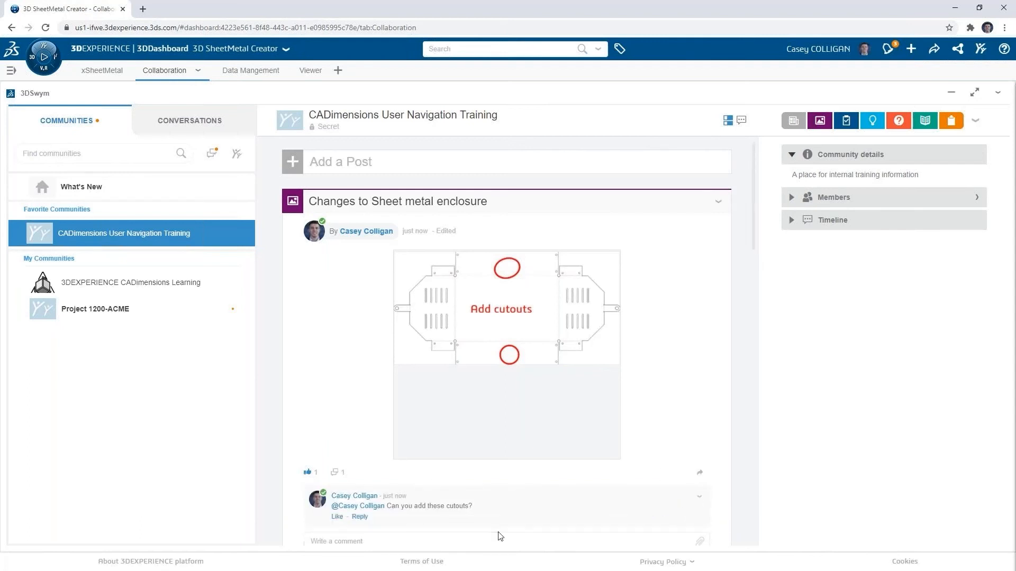
# - Reply "Yep, I'm on it!" to the comment about the cutouts
pyautogui.click(359, 517)
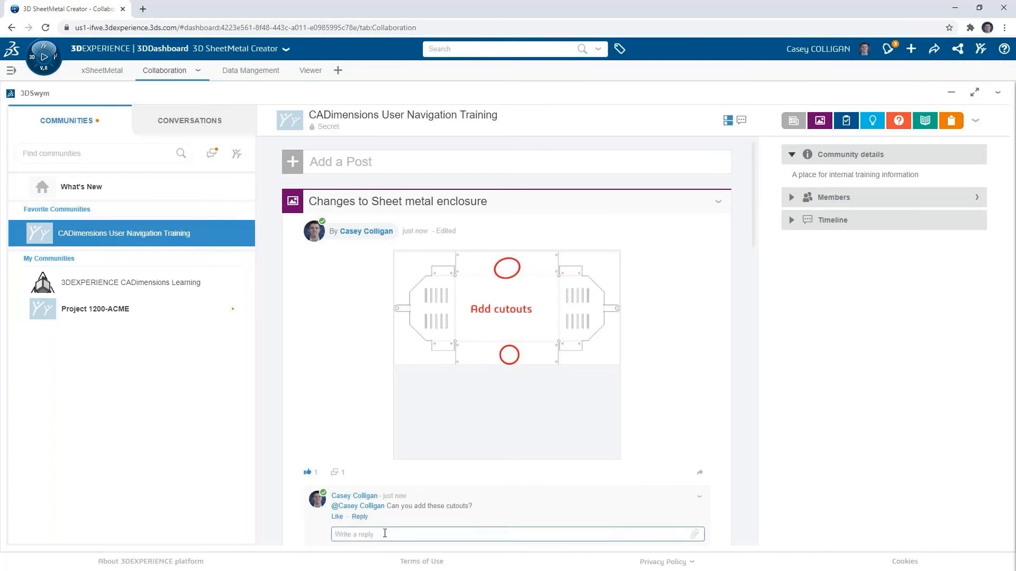
pyautogui.write("Yep, I'm on it!")
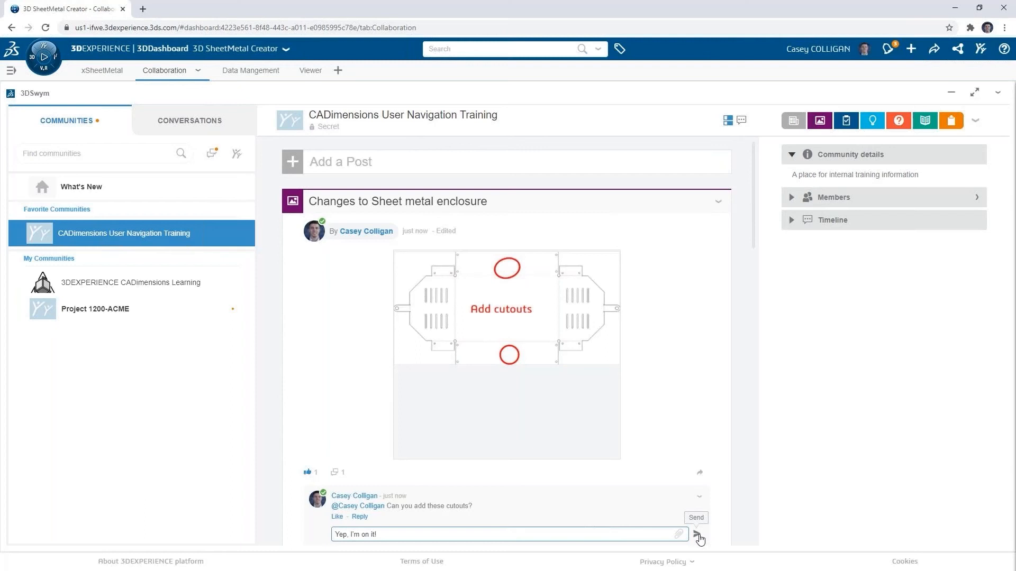
pyautogui.click(697, 535)
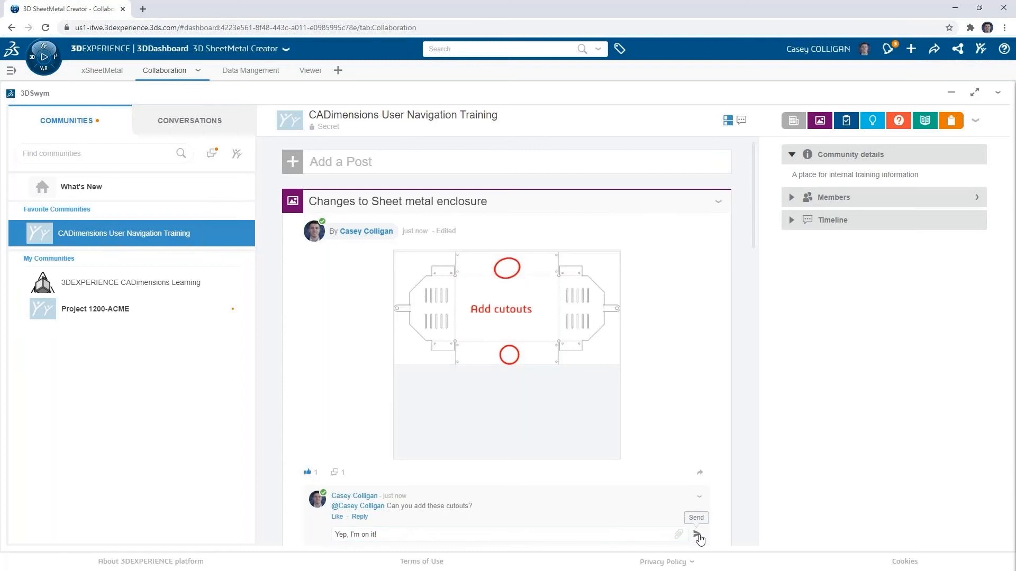
pyautogui.scroll(-1, 627, 512)
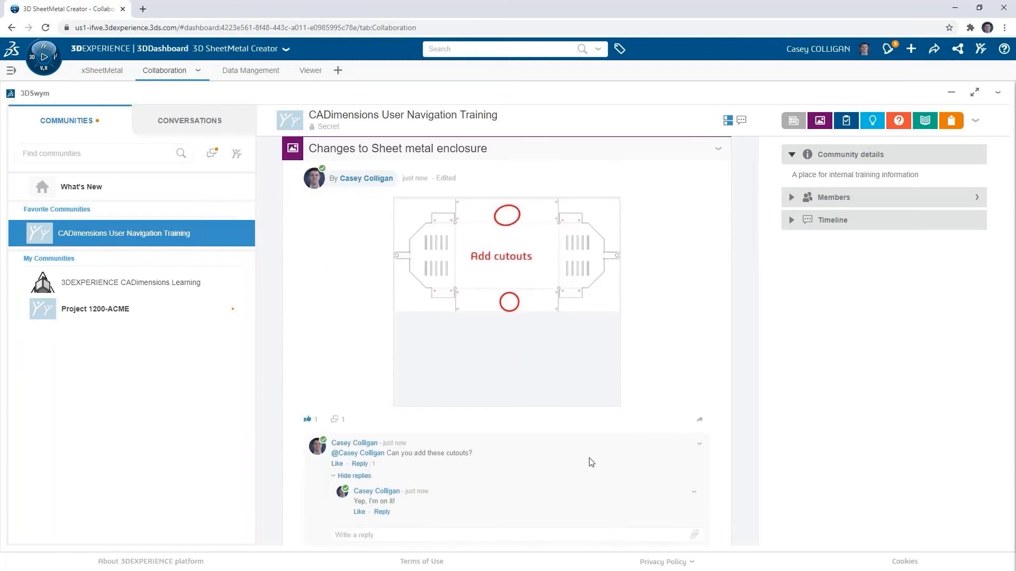
# - Return to xSheetMetal and sketch a horizontal ellipse on the outer face of the front long wall, centred above the origin
pyautogui.click(105, 73)
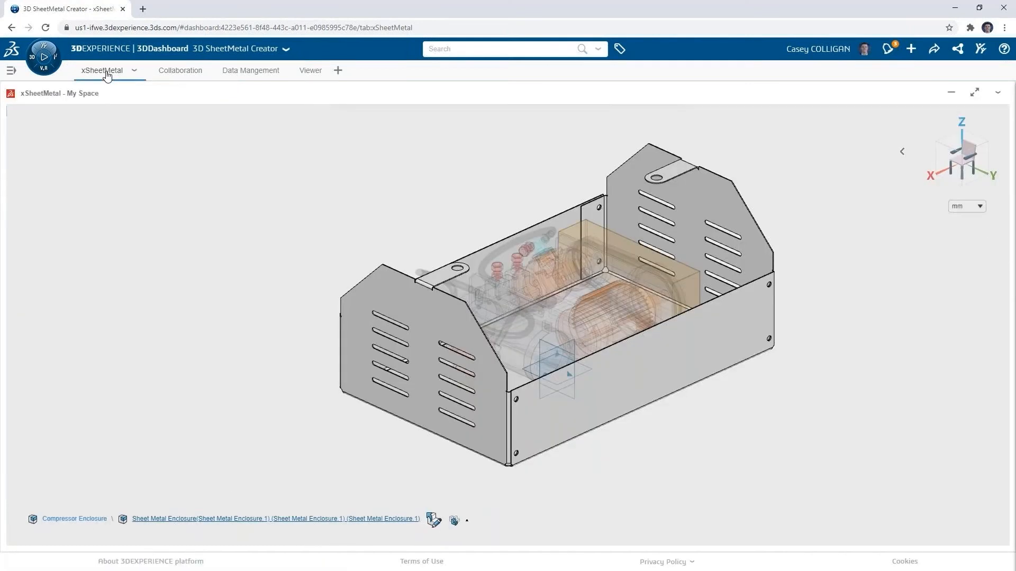
pyautogui.click(633, 385)
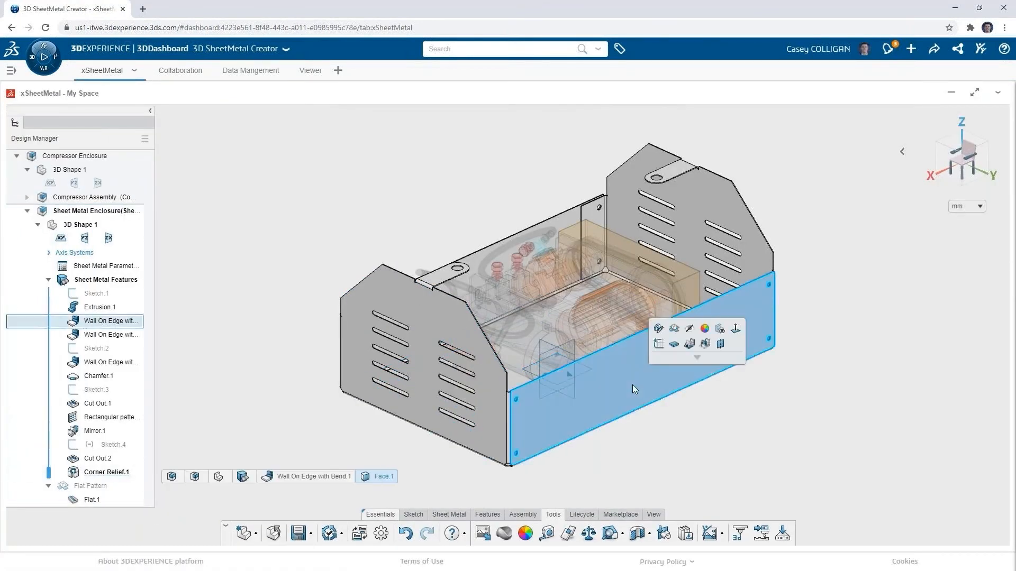
pyautogui.click(658, 345)
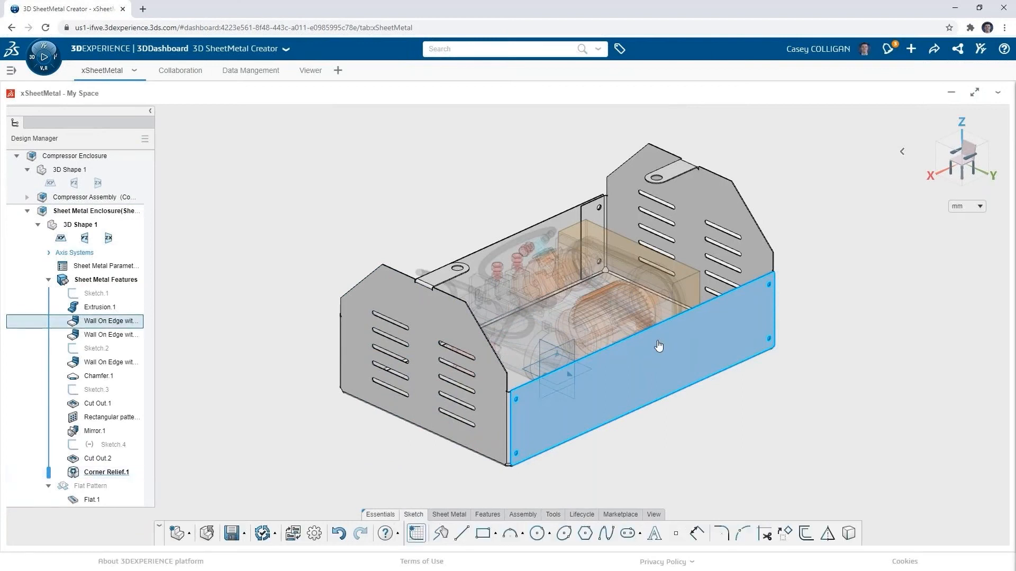
pyautogui.click(563, 535)
pyautogui.click(522, 310)
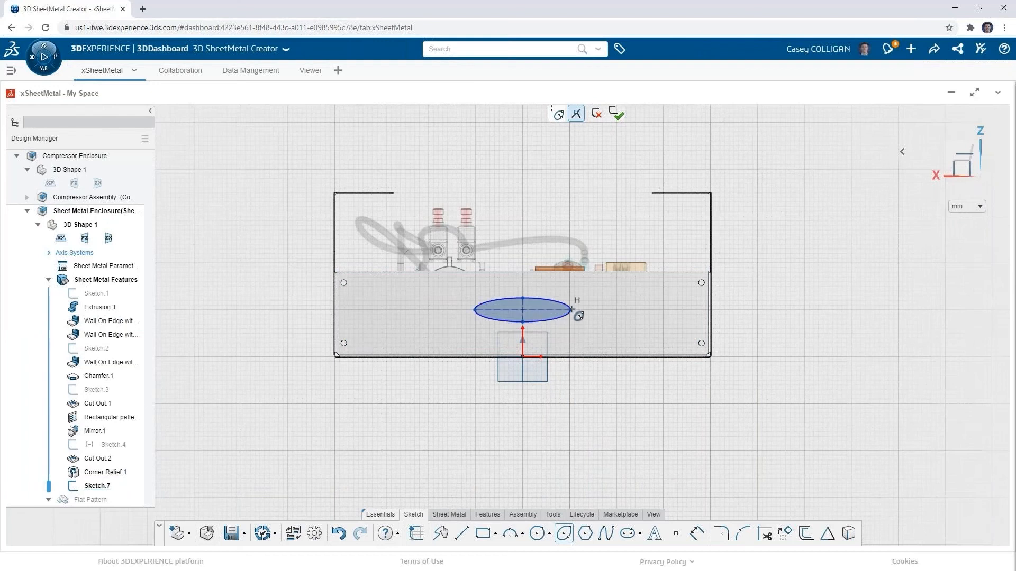
pyautogui.click(573, 309)
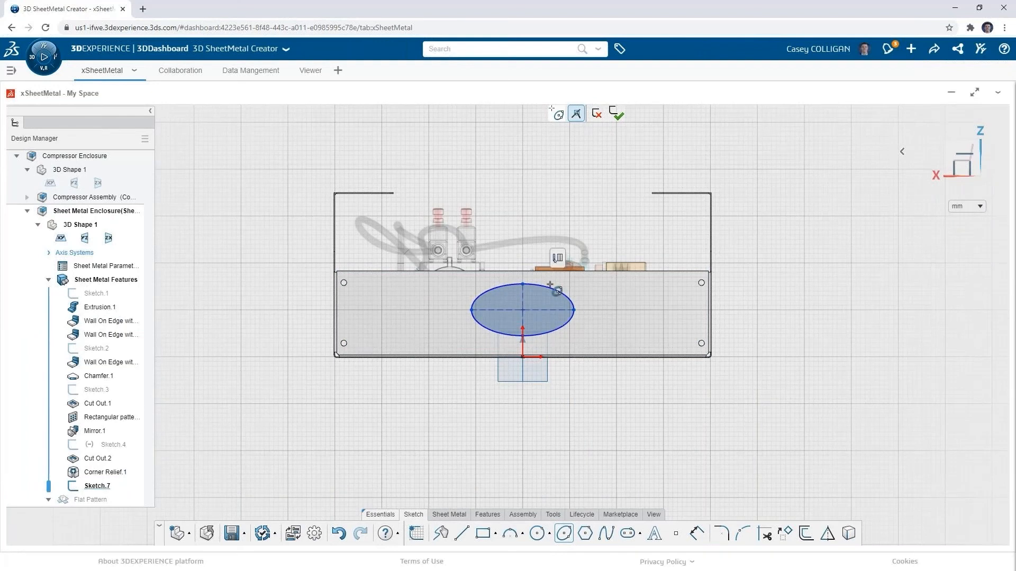
# - Cut the ellipse through both long walls with a standard Cutout, setting Direction 1 to Up to last
pyautogui.click(470, 517)
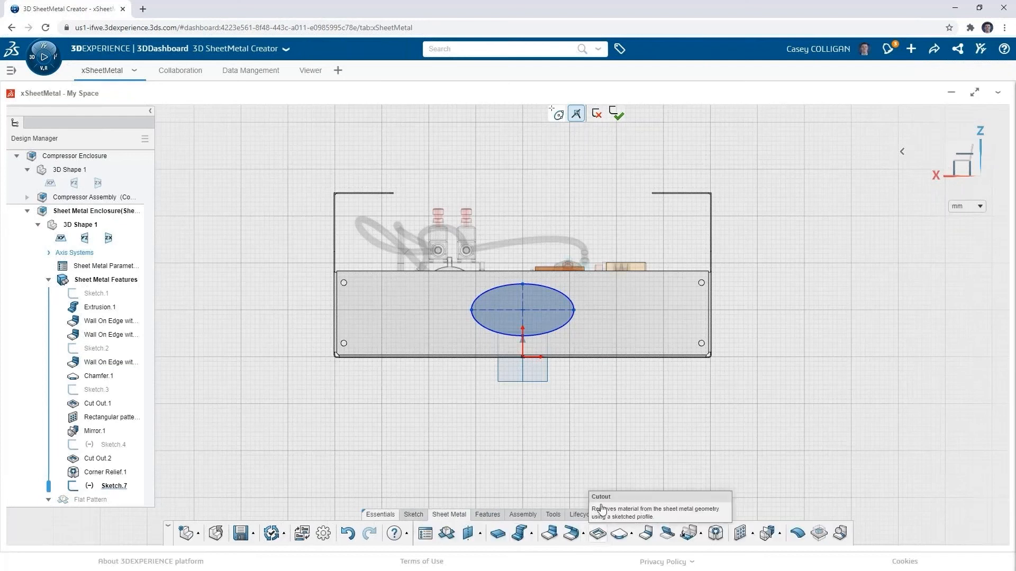
pyautogui.click(605, 537)
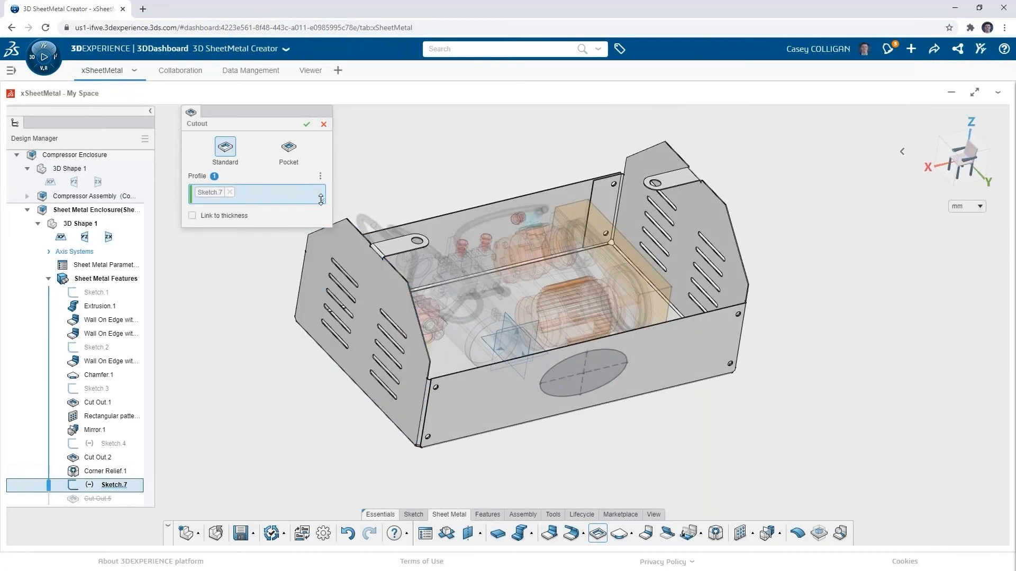
pyautogui.click(259, 260)
pyautogui.click(256, 297)
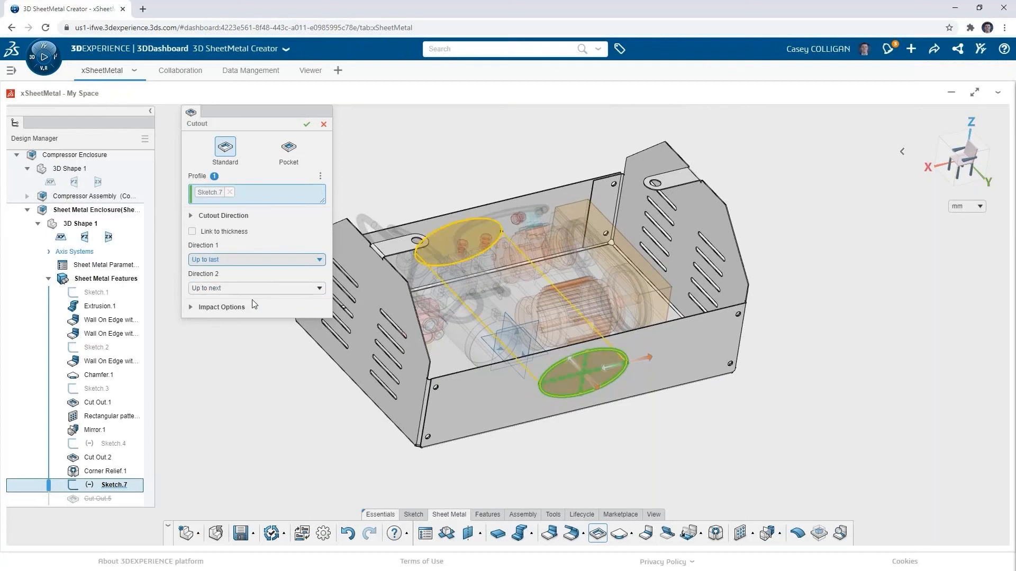
pyautogui.click(306, 126)
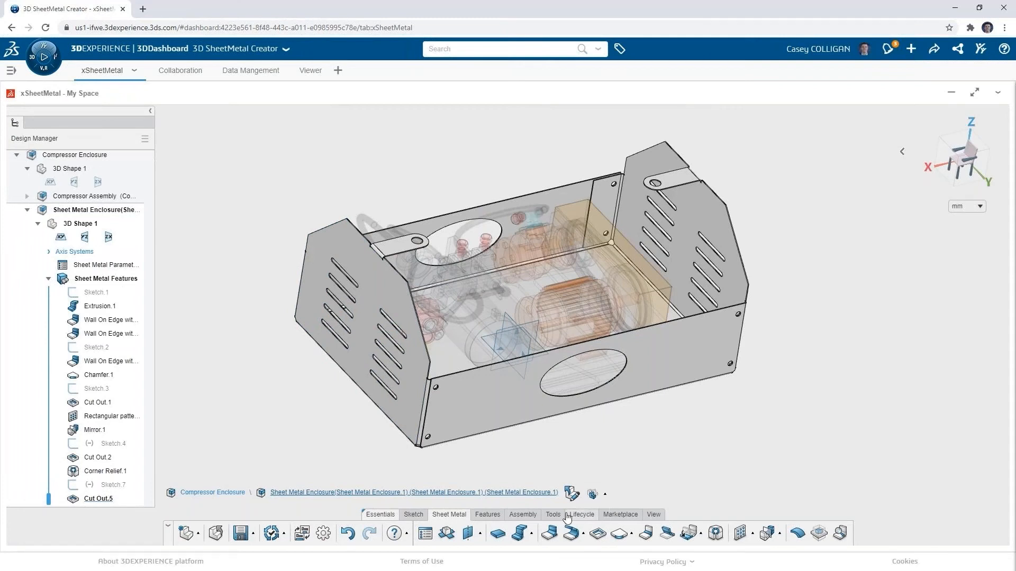
# - Orient the enclosure to the isometric view and start sharing it as a picture
pyautogui.click(664, 515)
pyautogui.click(587, 534)
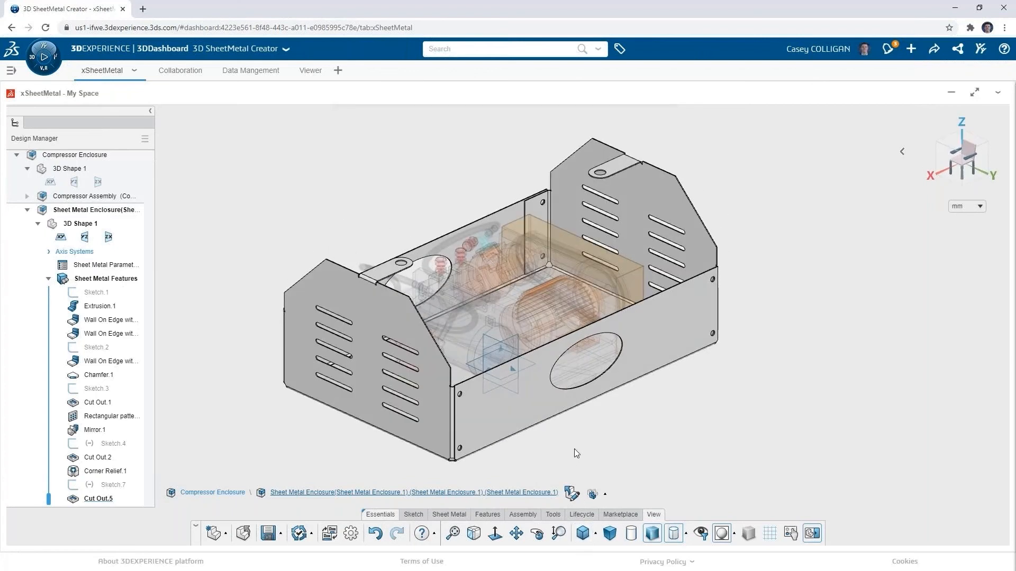
pyautogui.click(553, 515)
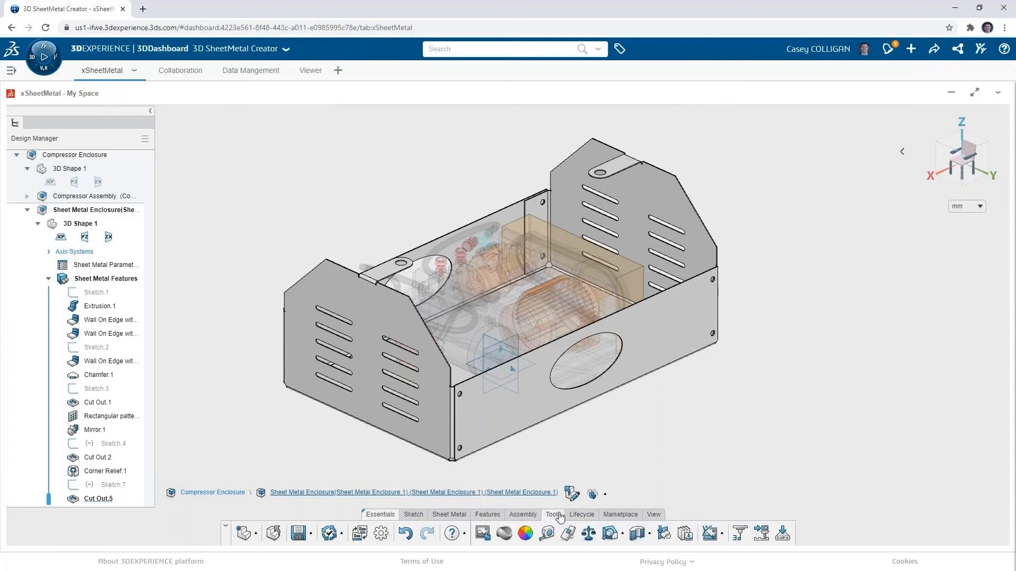
pyautogui.click(722, 533)
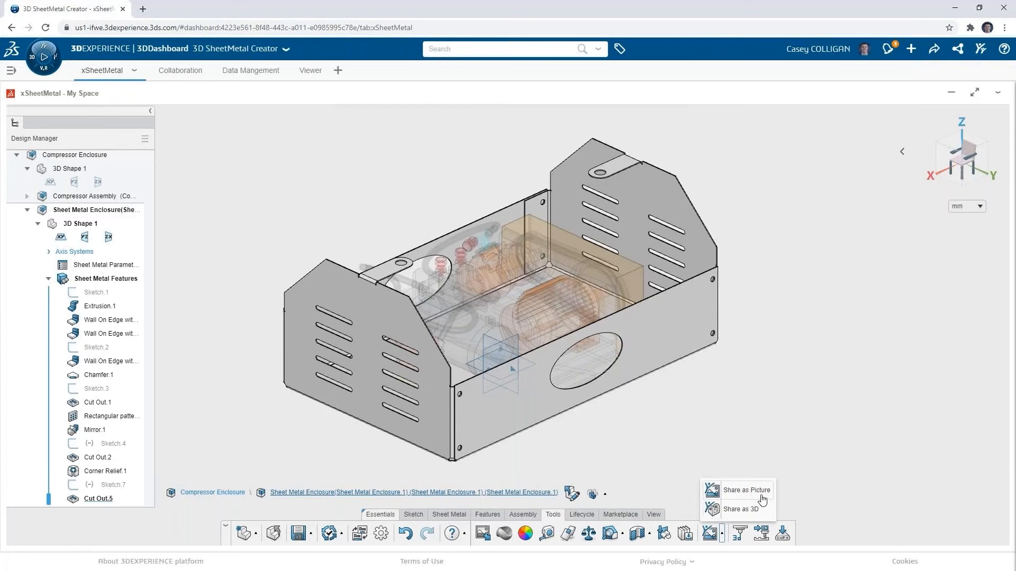
pyautogui.click(762, 499)
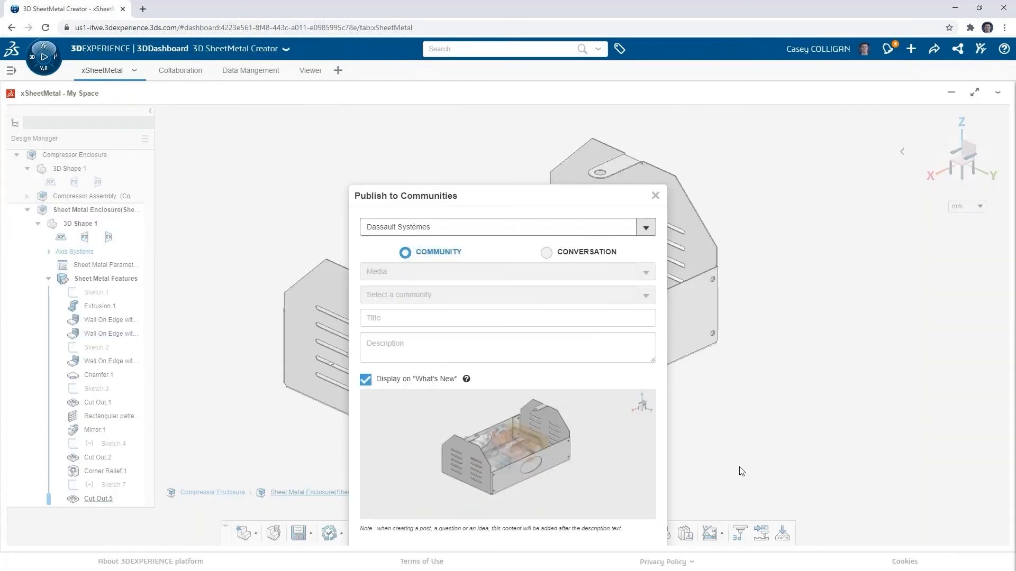
# - Address the picture to the CADimensions User Navigation Training community on the CADimensions Sales-Support platform, with the title "Added cutouts"
pyautogui.click(645, 227)
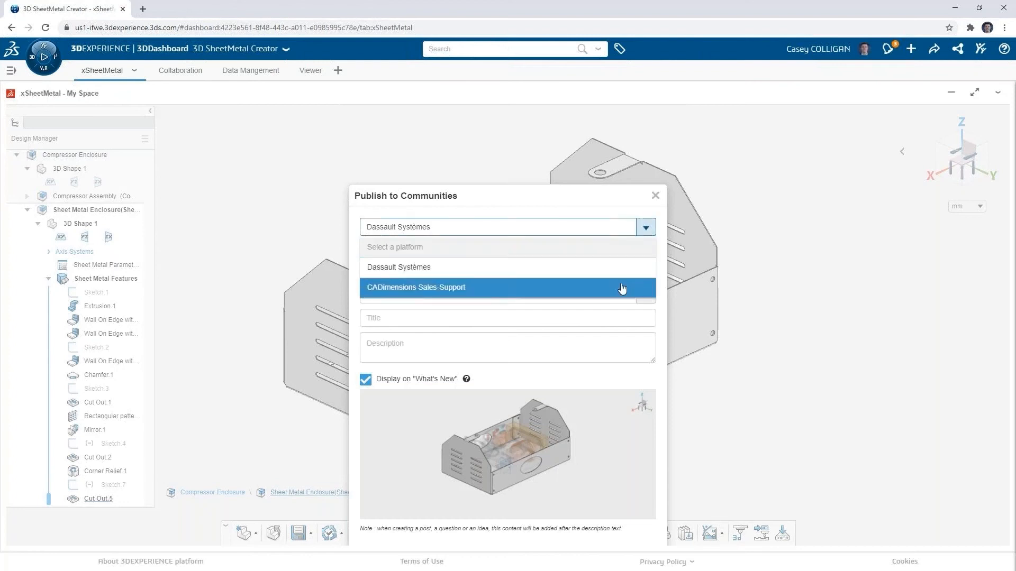
pyautogui.click(622, 287)
pyautogui.click(646, 295)
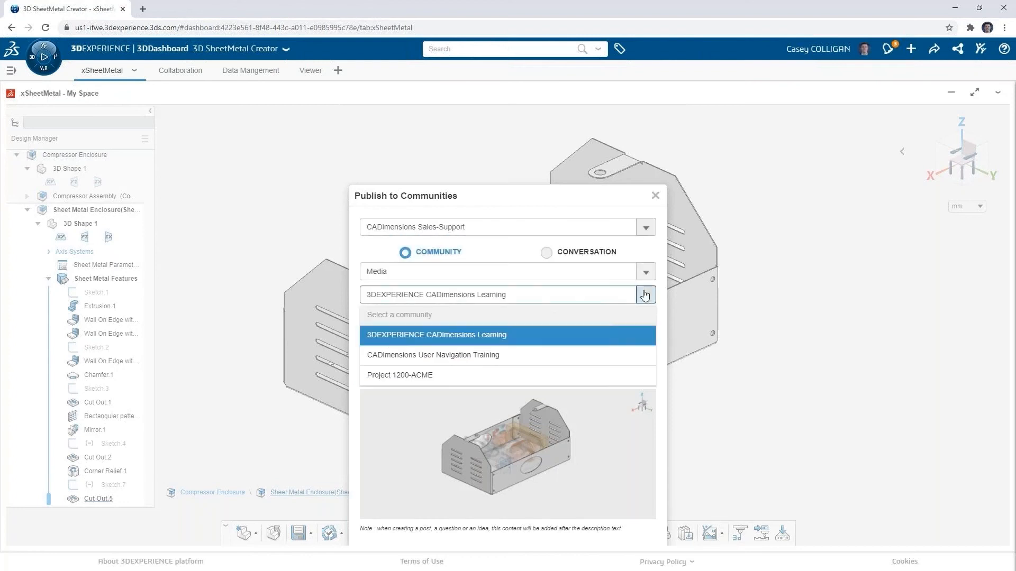
pyautogui.click(596, 354)
pyautogui.click(535, 320)
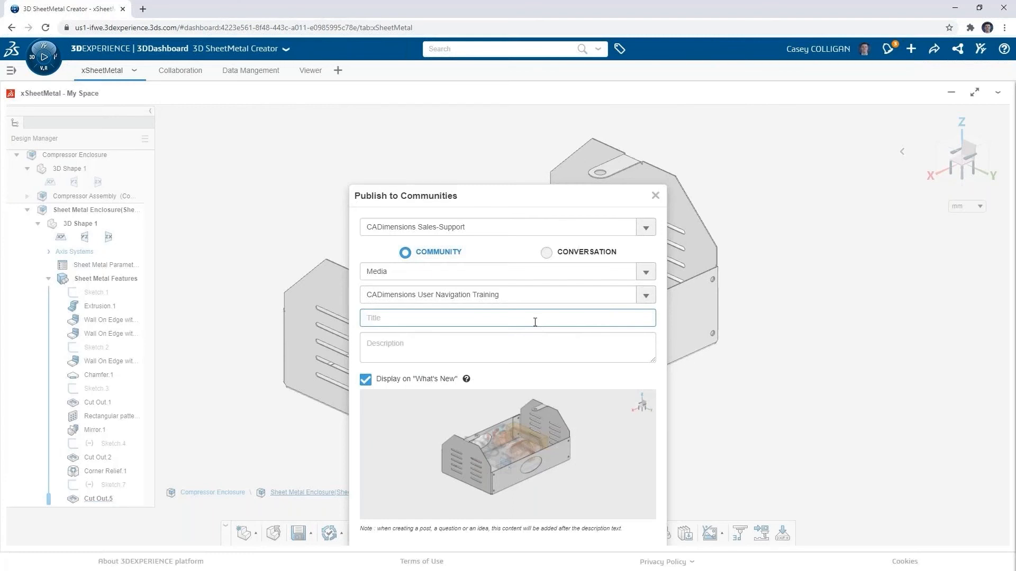
pyautogui.write('Added cutouts')
# - Publish the picture and like the "Added cutouts" post in 3DSwym
pyautogui.moveTo(546, 200); pyautogui.dragTo(568, 129)
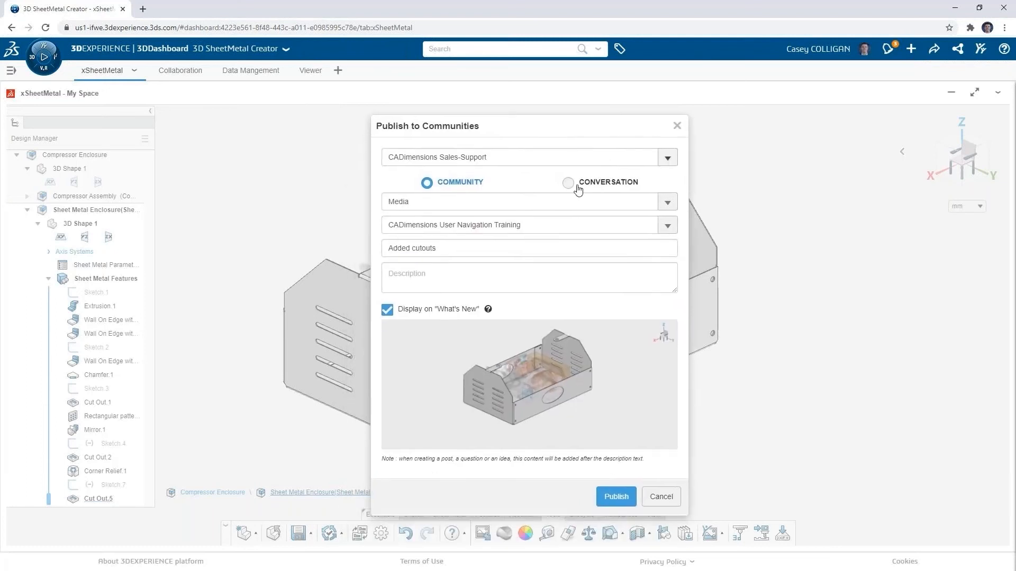
pyautogui.click(627, 498)
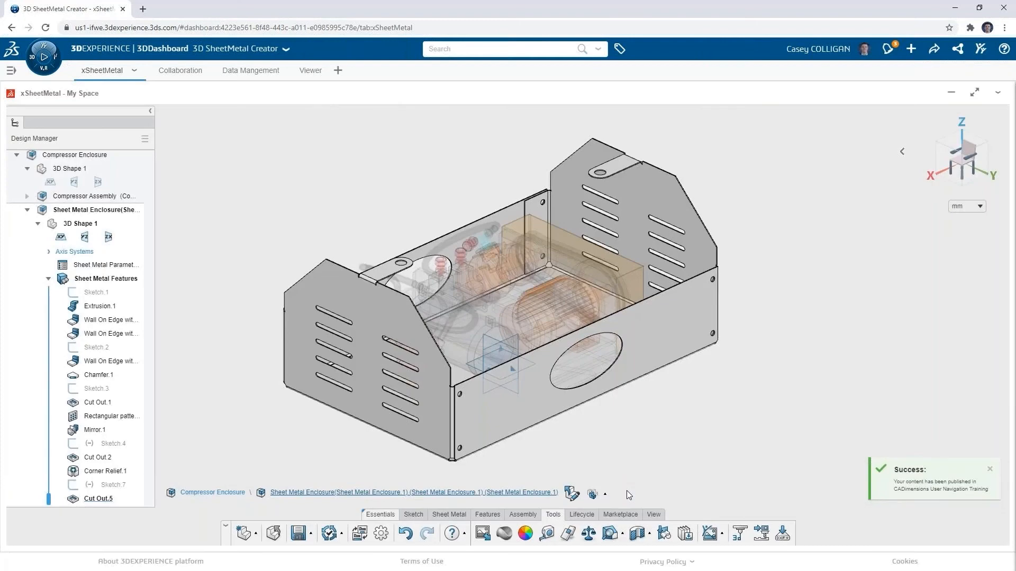
pyautogui.click(185, 72)
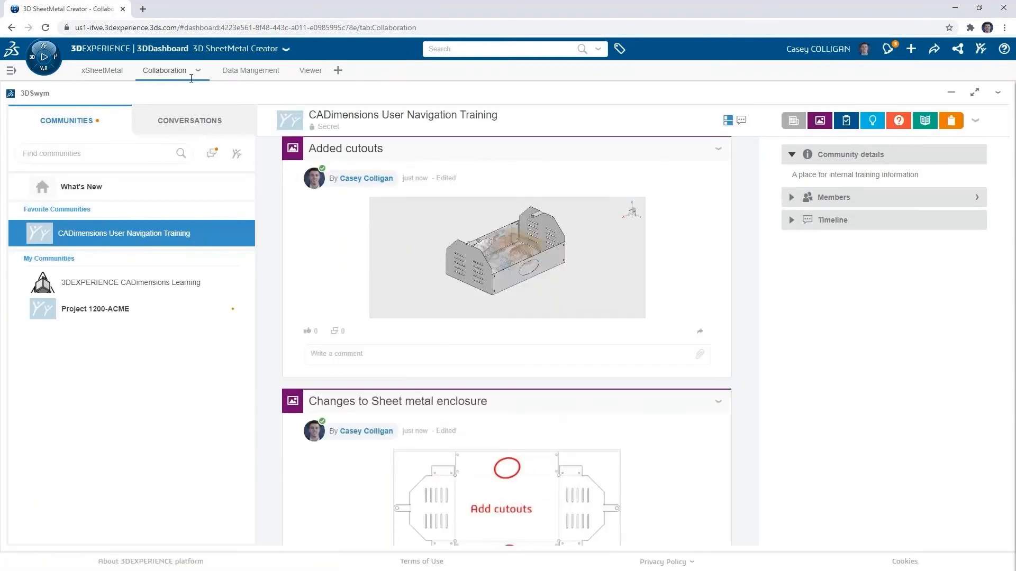
pyautogui.click(309, 331)
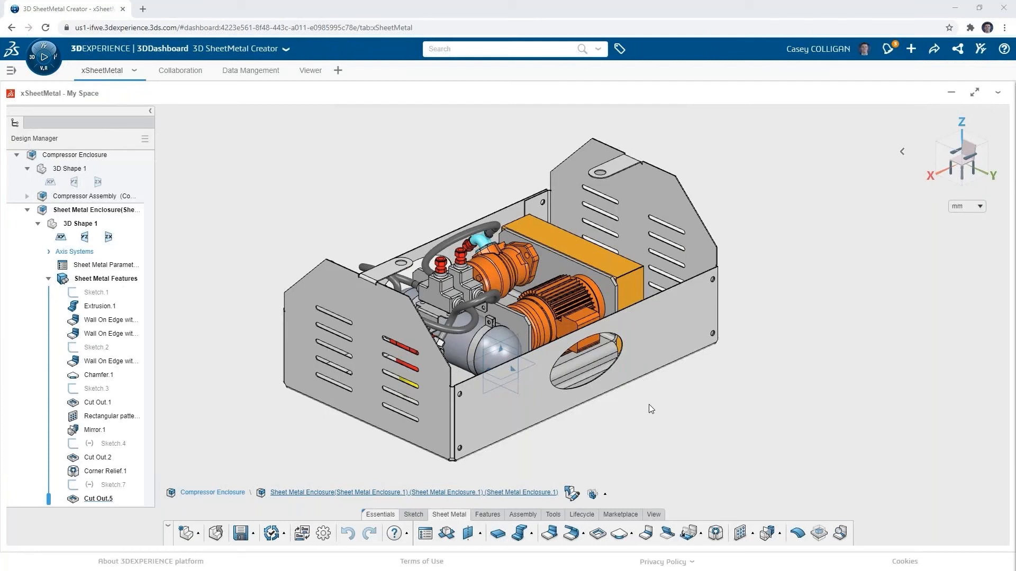
# - Reserve the Sheet Metal Enclosure physical product in the Data Management bookmark list
pyautogui.click(258, 71)
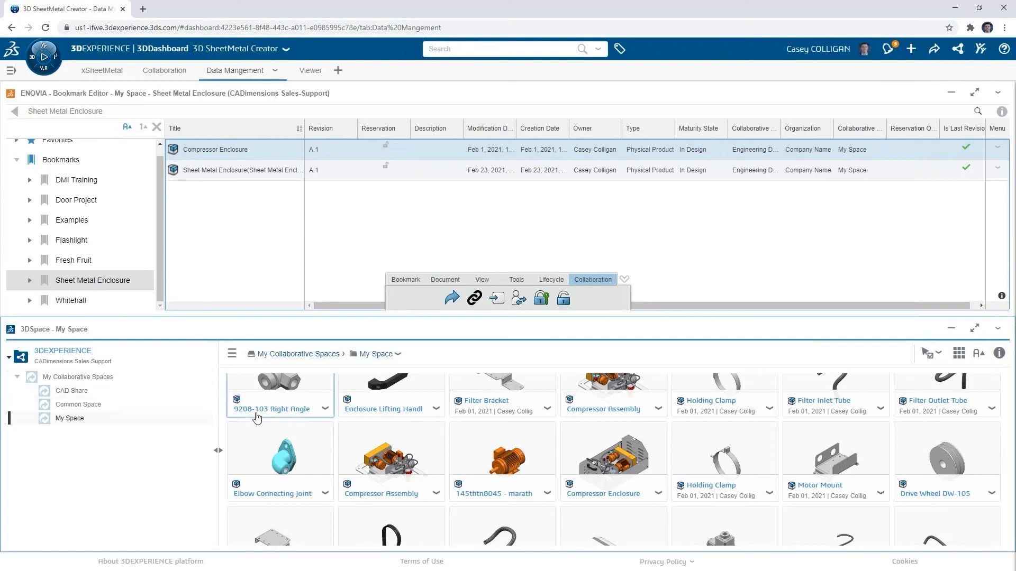
pyautogui.moveTo(271, 437)
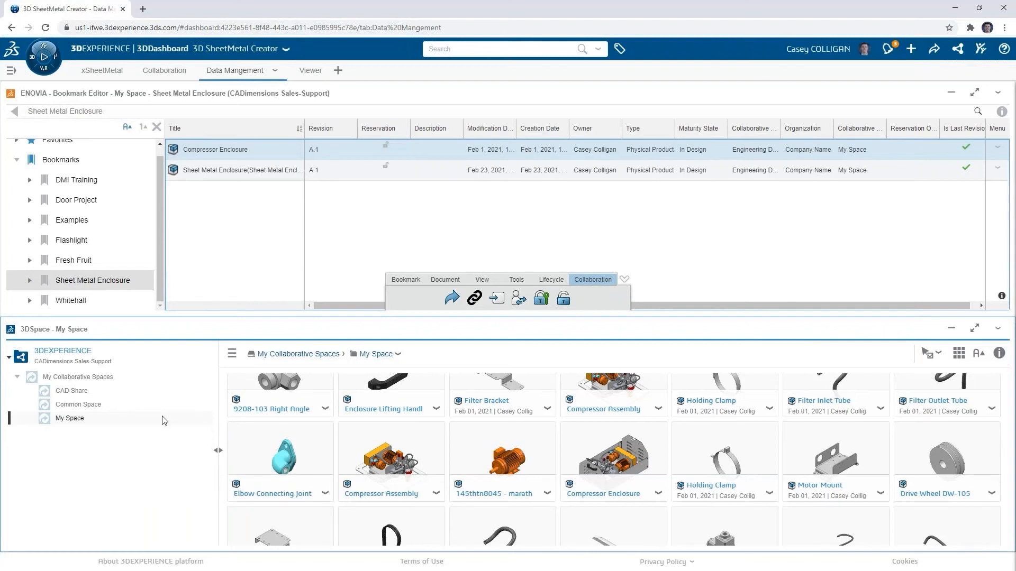
pyautogui.click(246, 175)
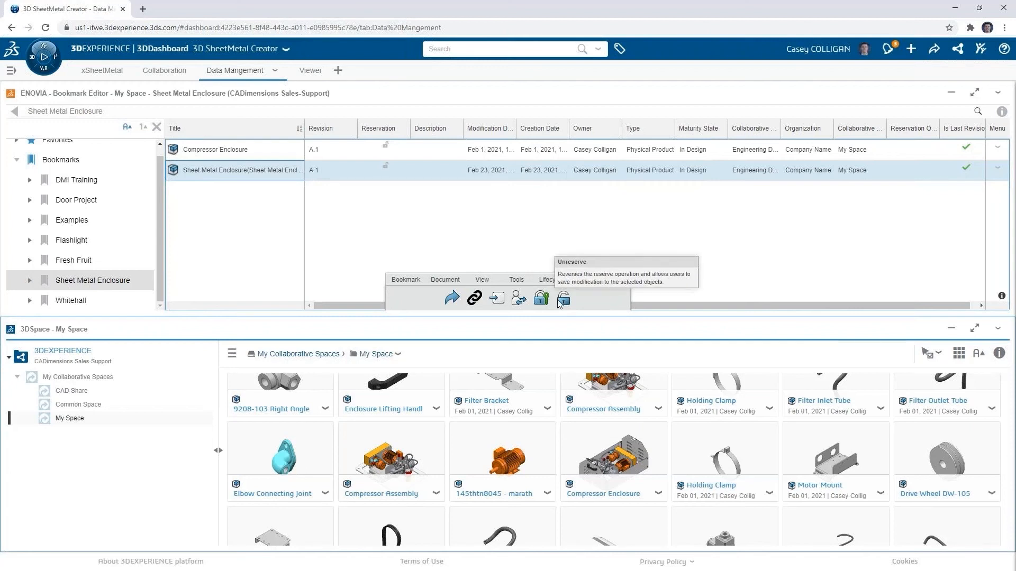
pyautogui.click(551, 281)
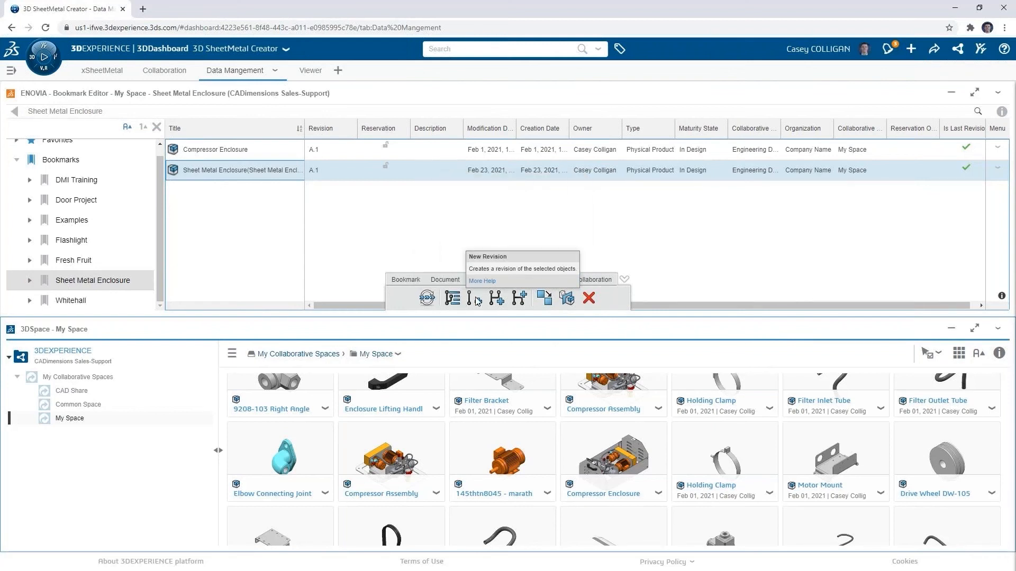
pyautogui.click(593, 280)
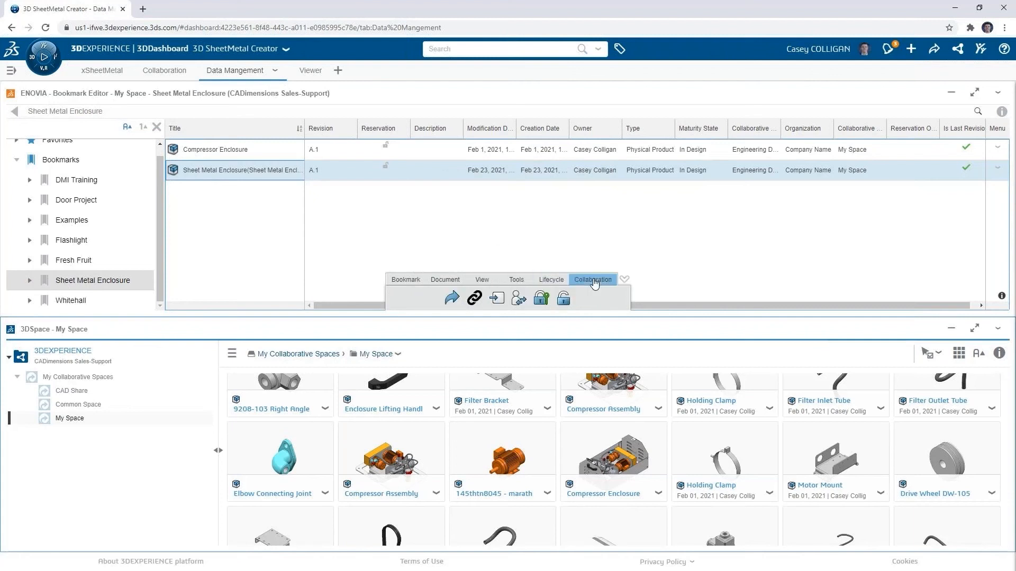
pyautogui.click(540, 300)
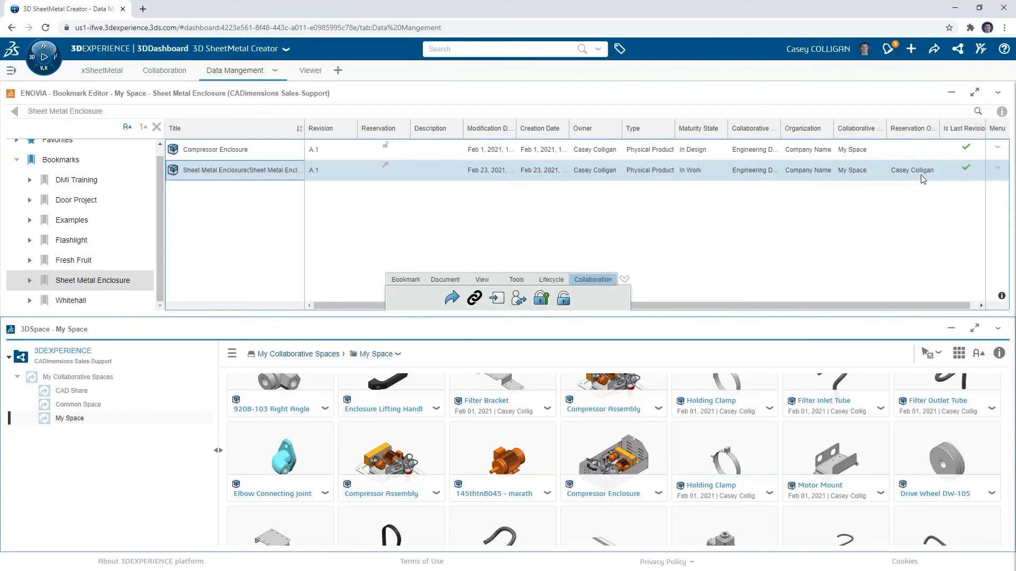
# - Return to xSheetMetal, save the model and unreserve the Sheet Metal Enclosure
pyautogui.click(112, 80)
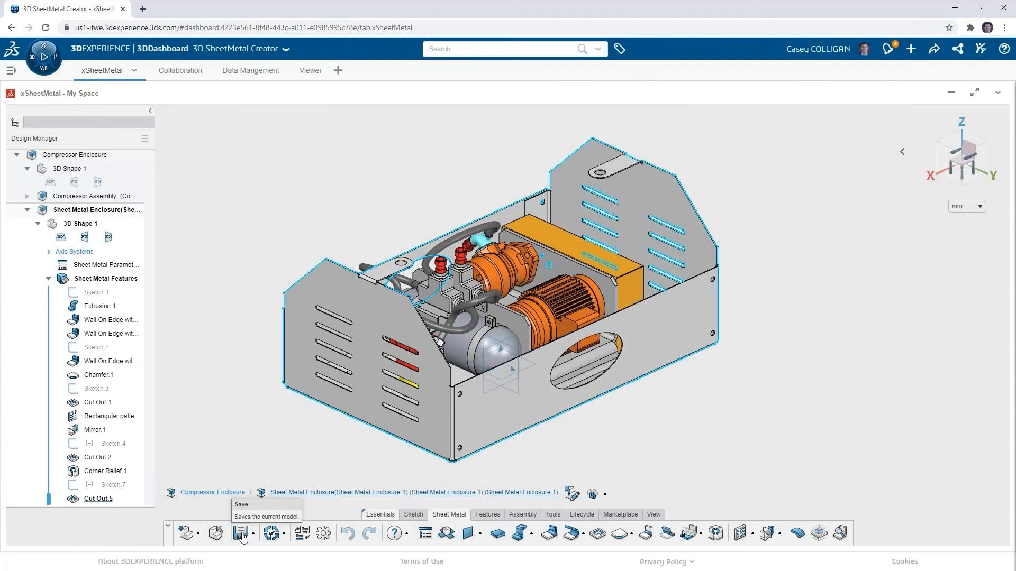
pyautogui.click(241, 535)
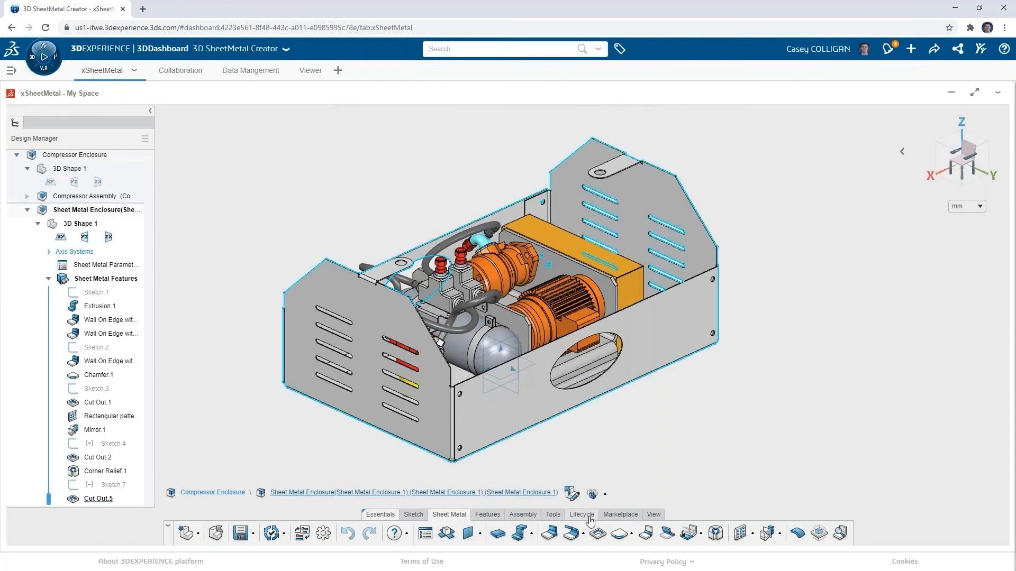
pyautogui.click(581, 515)
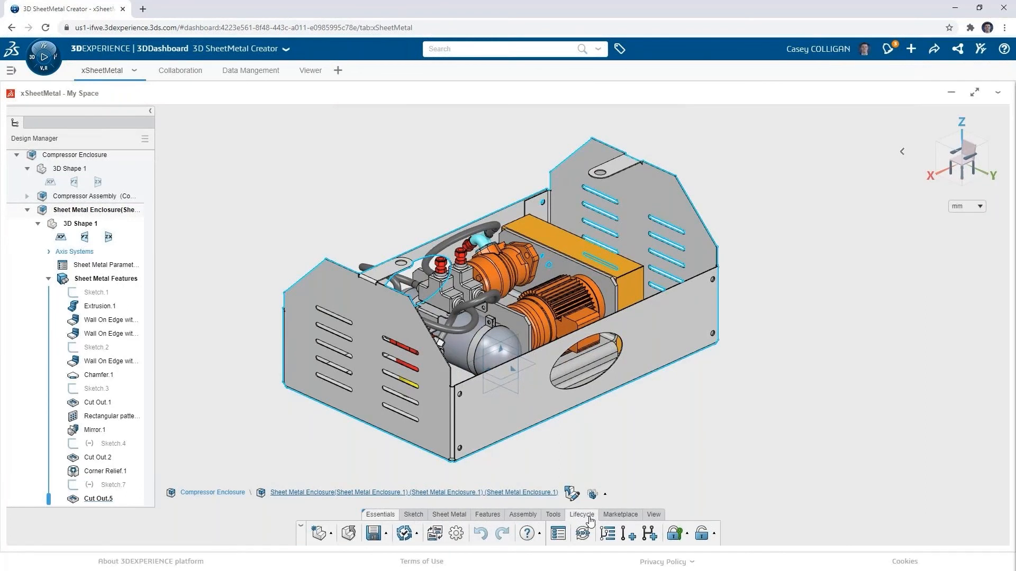
pyautogui.click(702, 534)
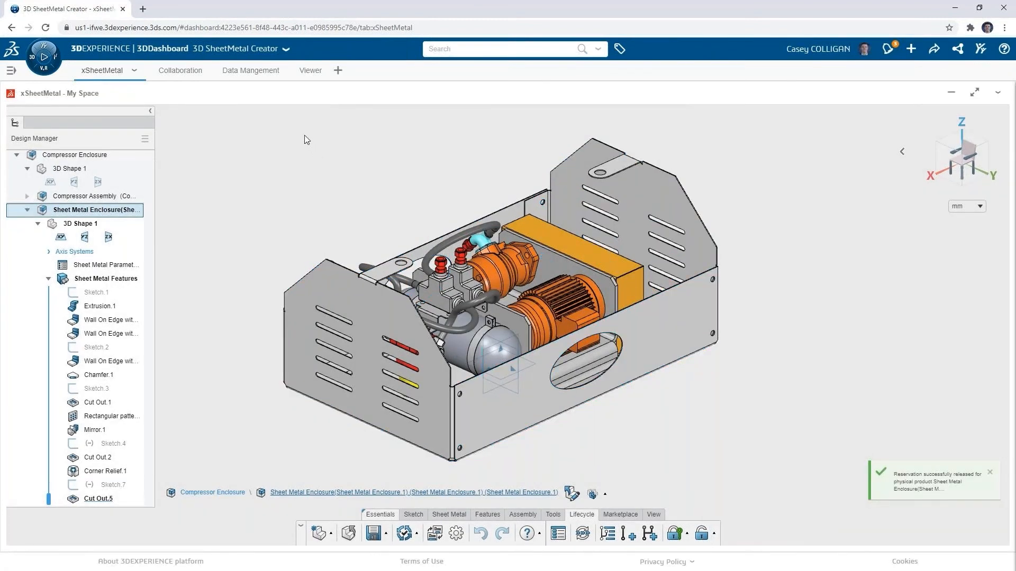
# - Refresh the Bookmark Editor in Data Management to check the Sheet Metal Enclosure's reservation status
pyautogui.click(264, 76)
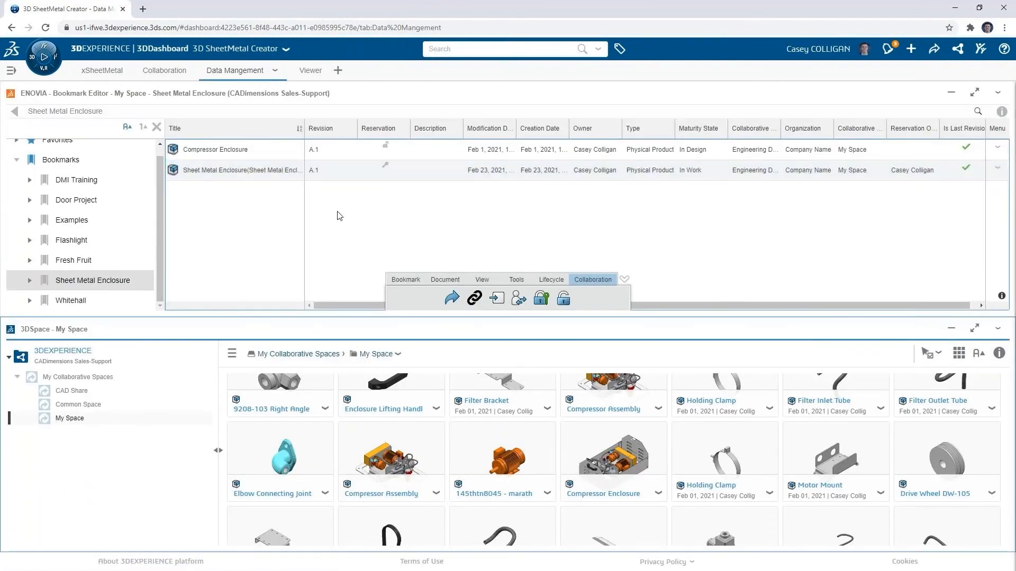
pyautogui.click(995, 96)
pyautogui.click(957, 178)
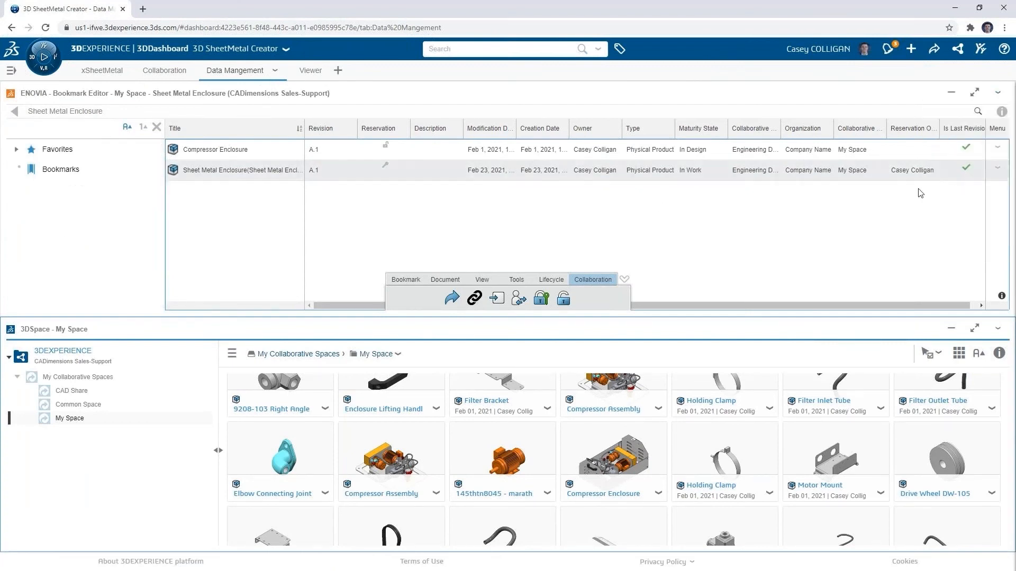